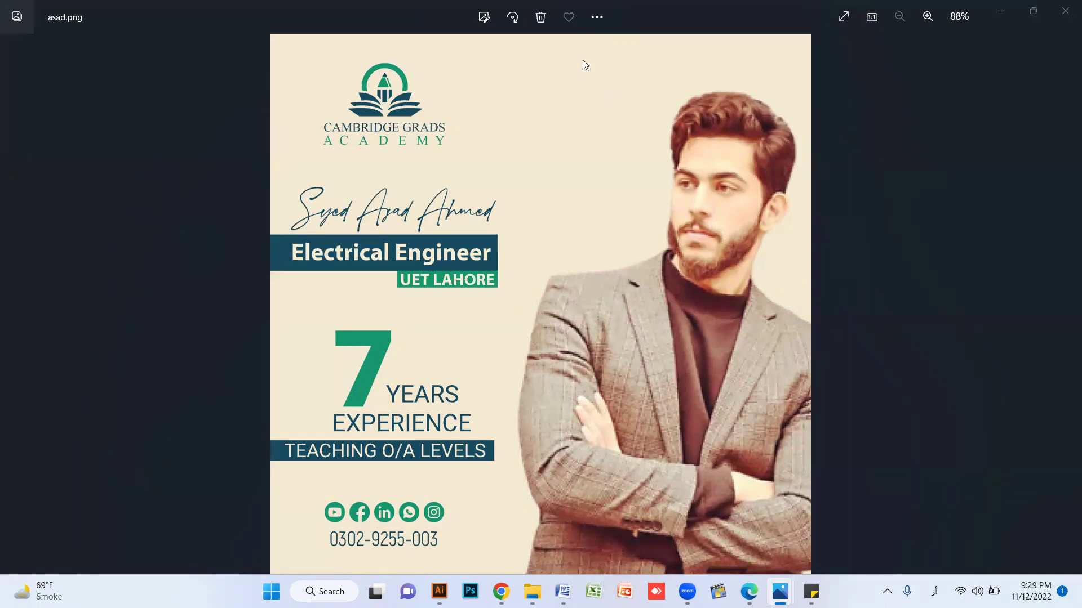
Close the open poster image and view the black-and-white portrait photo in the Cambridge Grads folder
left_click(1064, 11)
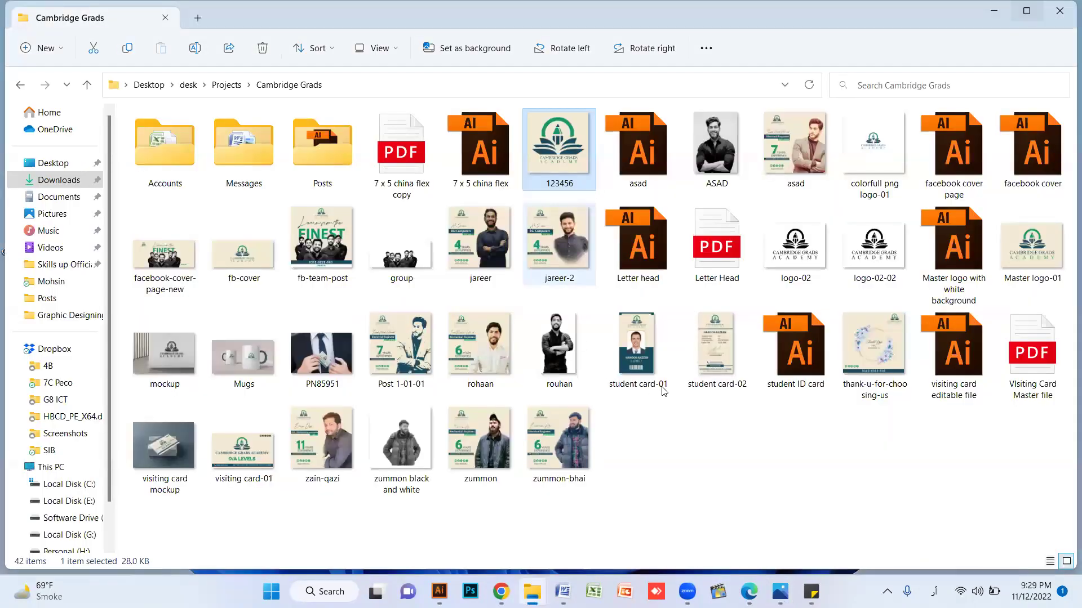
left_click(731, 465)
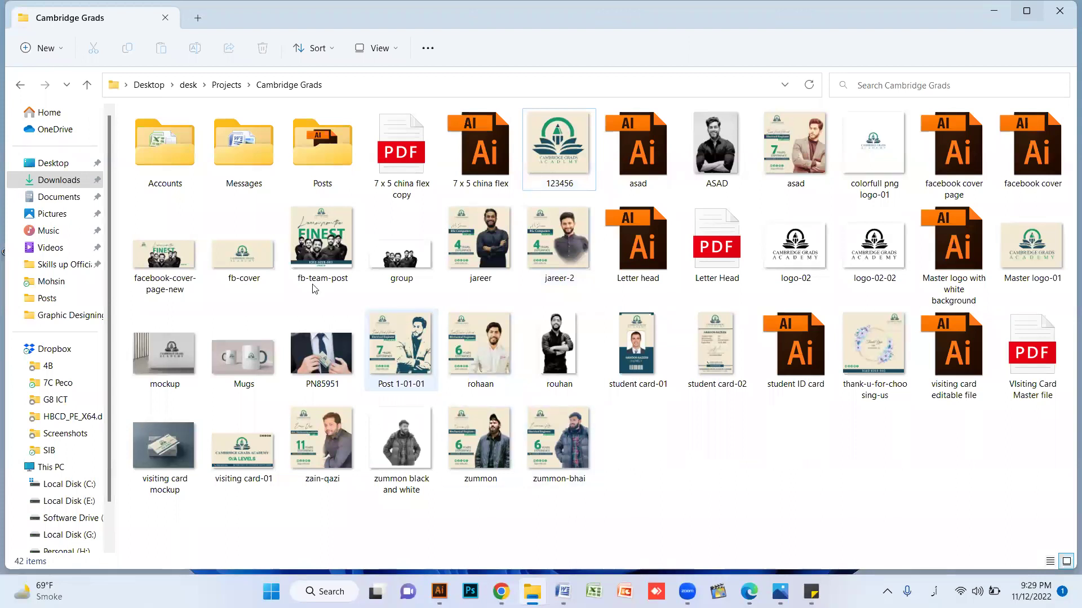
left_click(730, 141)
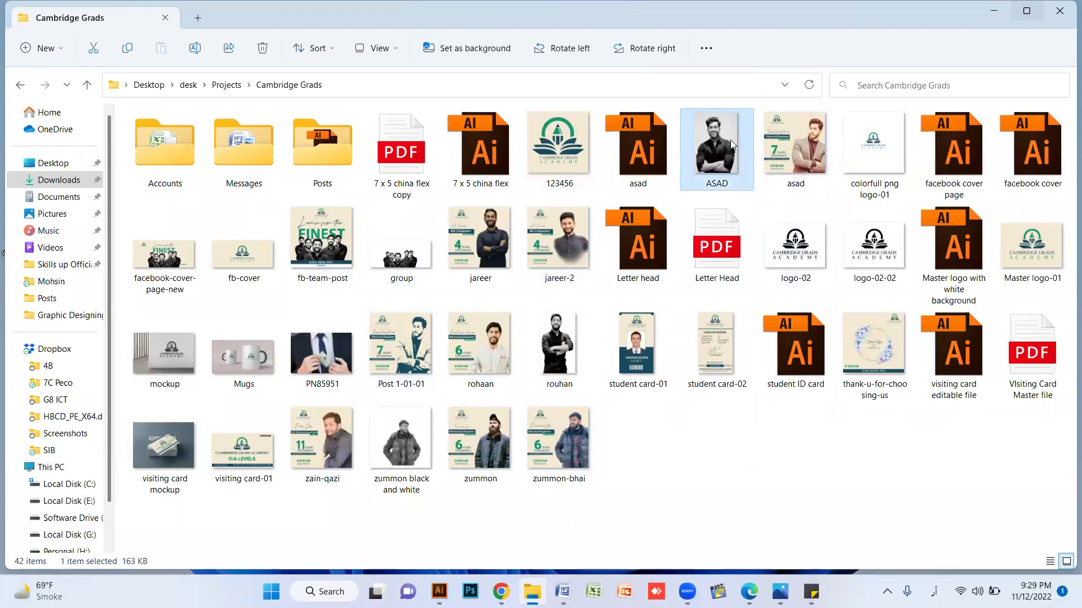
double_click(730, 140)
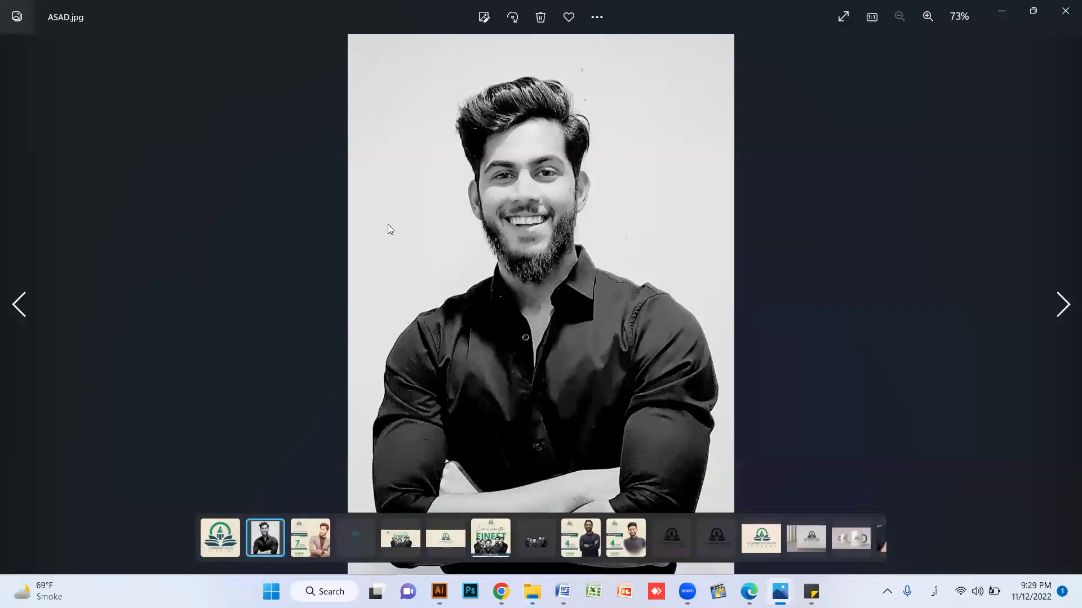
left_click(1064, 10)
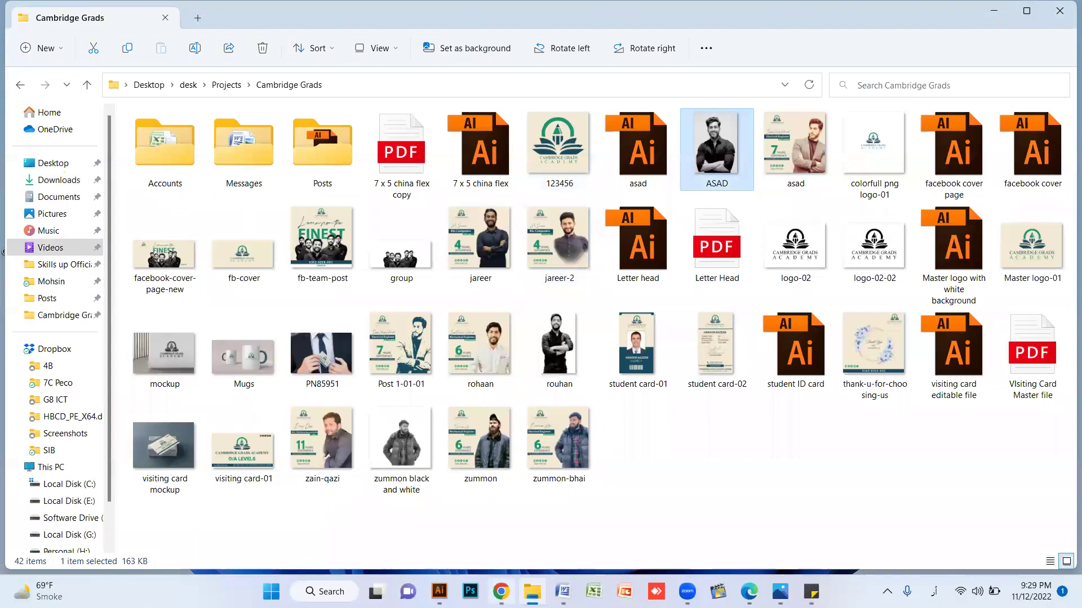
Switch to Chrome and open the remove.bg website
key("alt+Tab")
left_click(774, 37)
type("ر")
key("BackSpace")
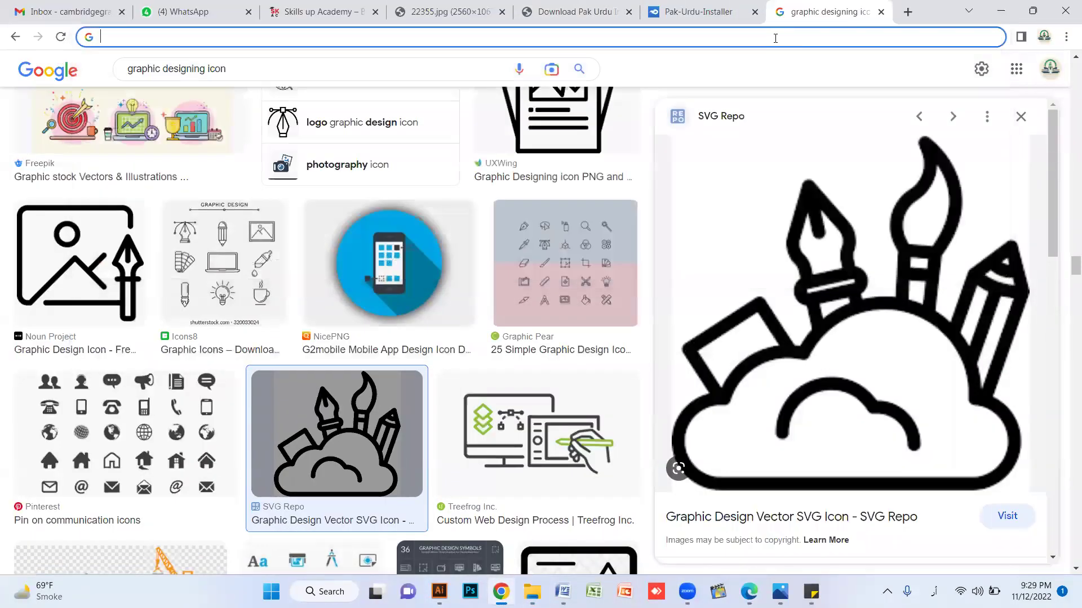
type("remove.bg")
key("Return")
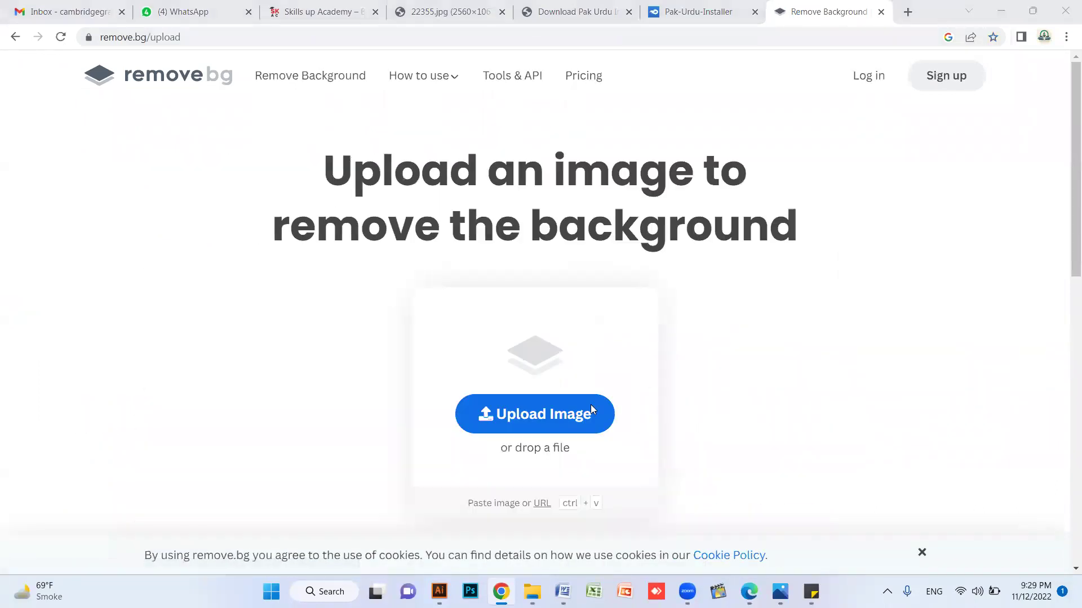
Upload the black-and-white portrait from Desktop > desk > Projects > Cambridge Grads for background removal
left_click(591, 404)
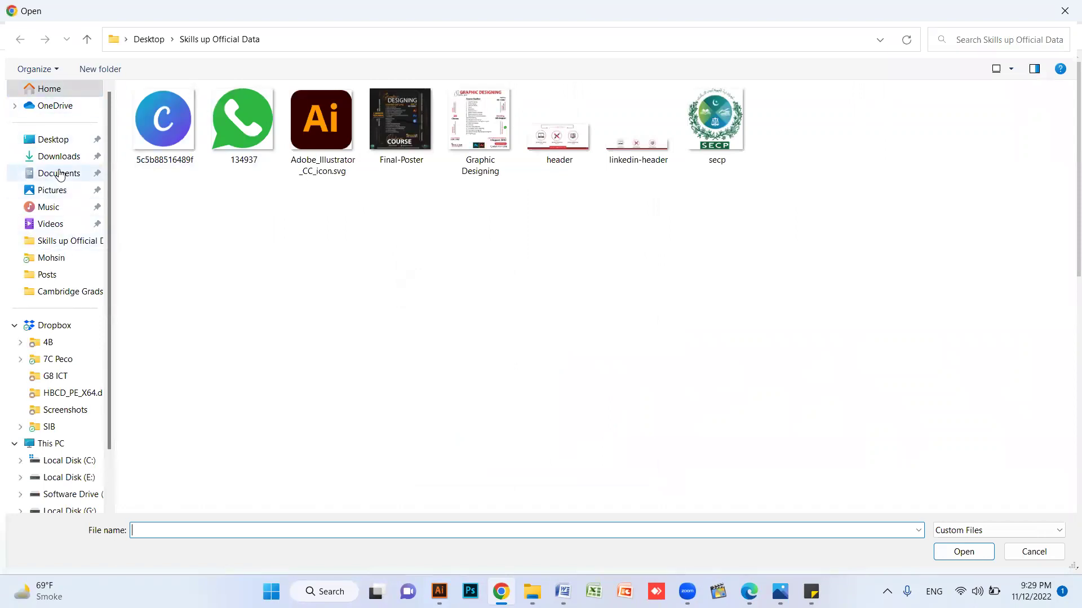
left_click(57, 144)
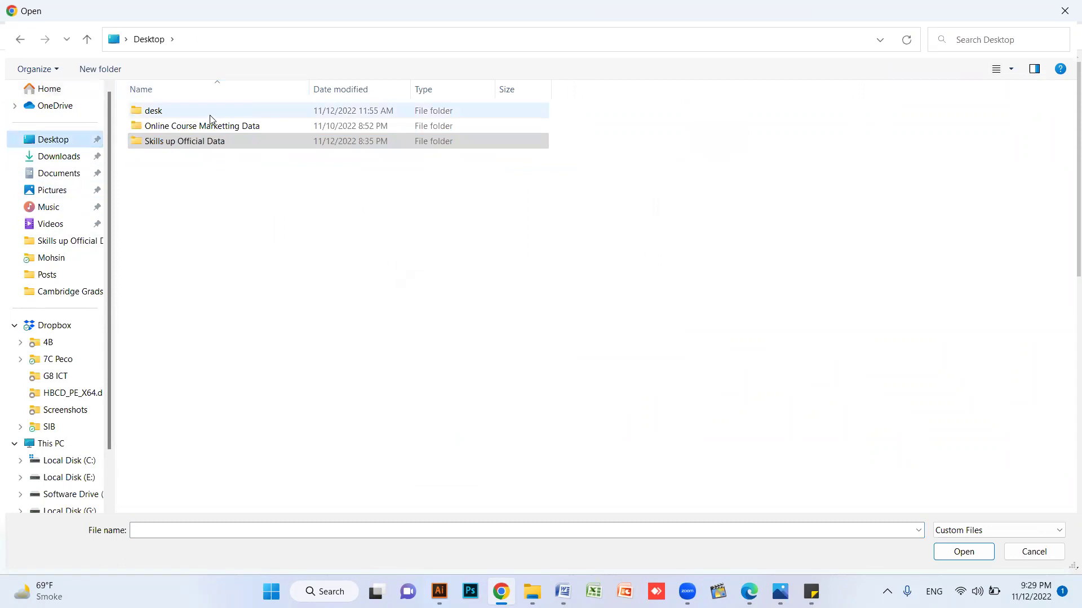
double_click(210, 113)
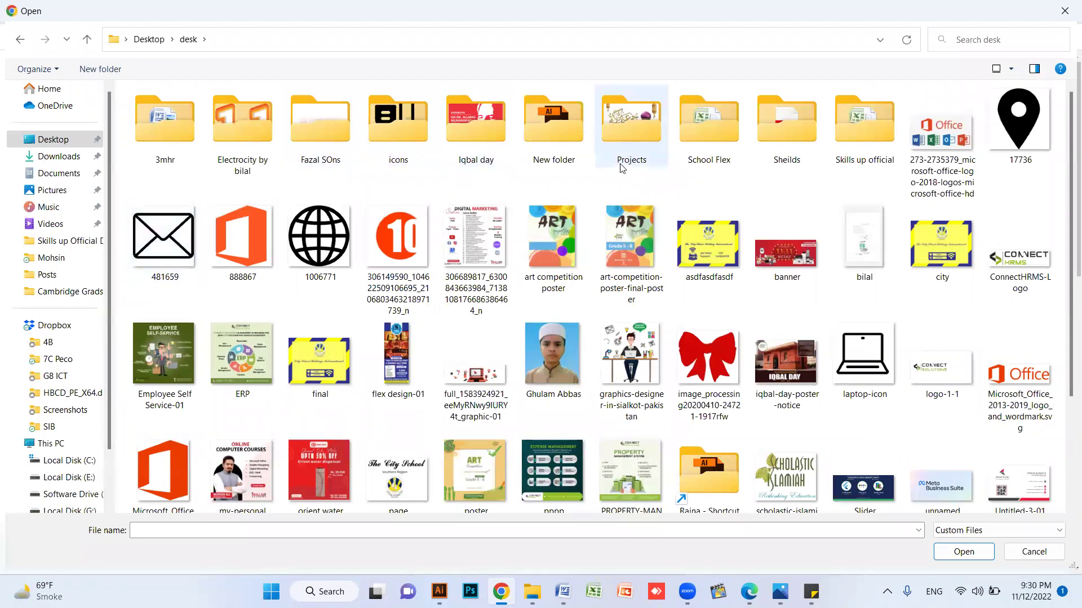
double_click(633, 153)
left_click(236, 141)
double_click(236, 141)
left_click(487, 125)
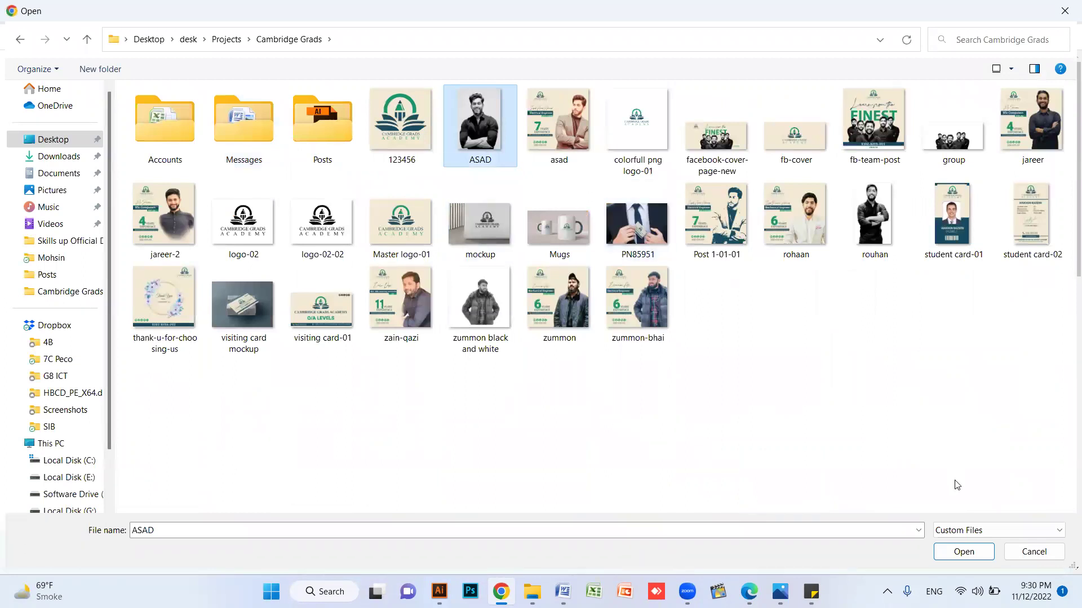
left_click(960, 551)
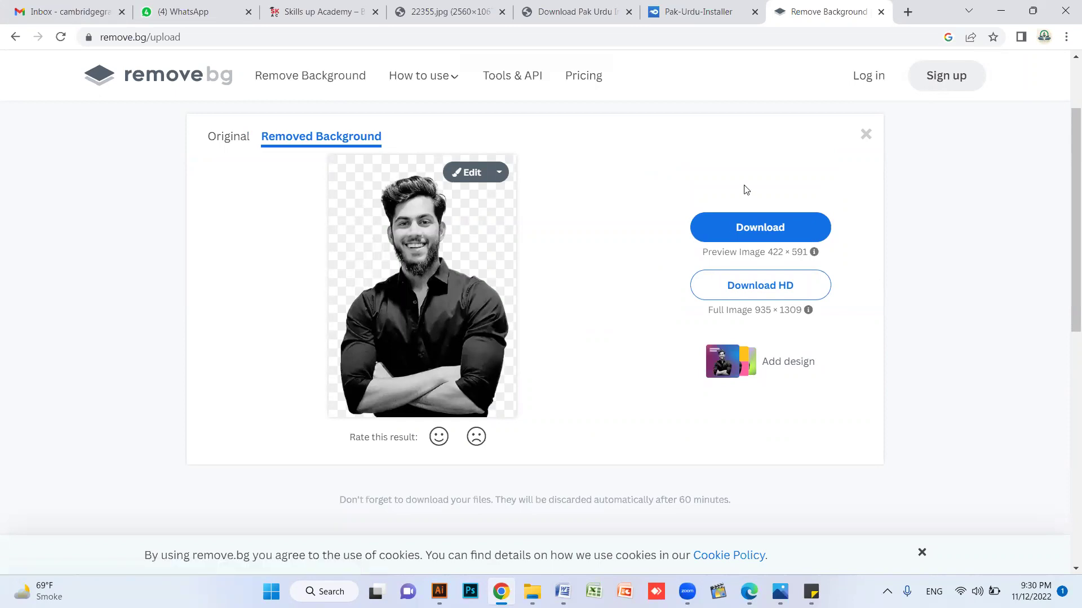
Download the preview-size background-free portrait and place it in the Illustrator document, beside the artboard
left_click(766, 229)
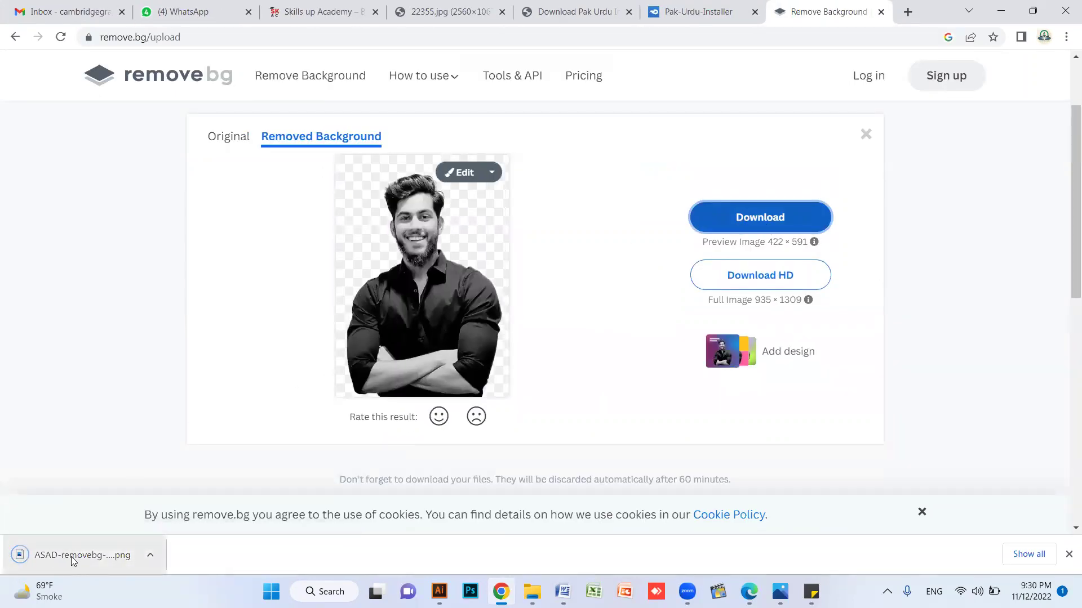
left_click_drag(427, 587, 288, 258)
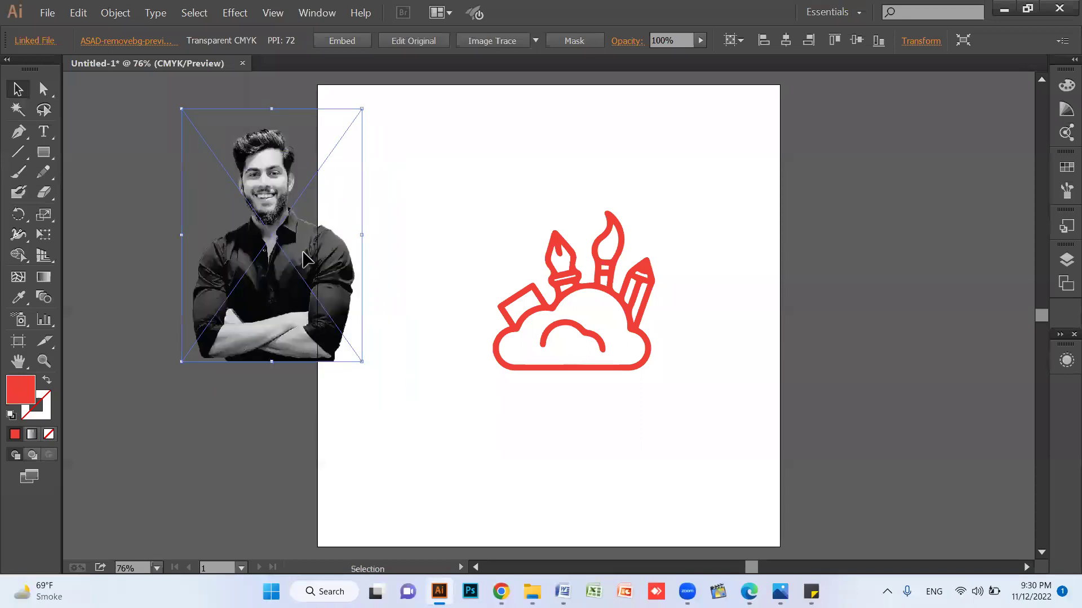
Delete the red cloud and design-tools icon from the artboard
left_click(576, 304)
left_click_drag(476, 169, 652, 391)
key("Delete")
Draw a red rectangle and shape it into a tall block slightly overlapping the artboard's right edge
key("m")
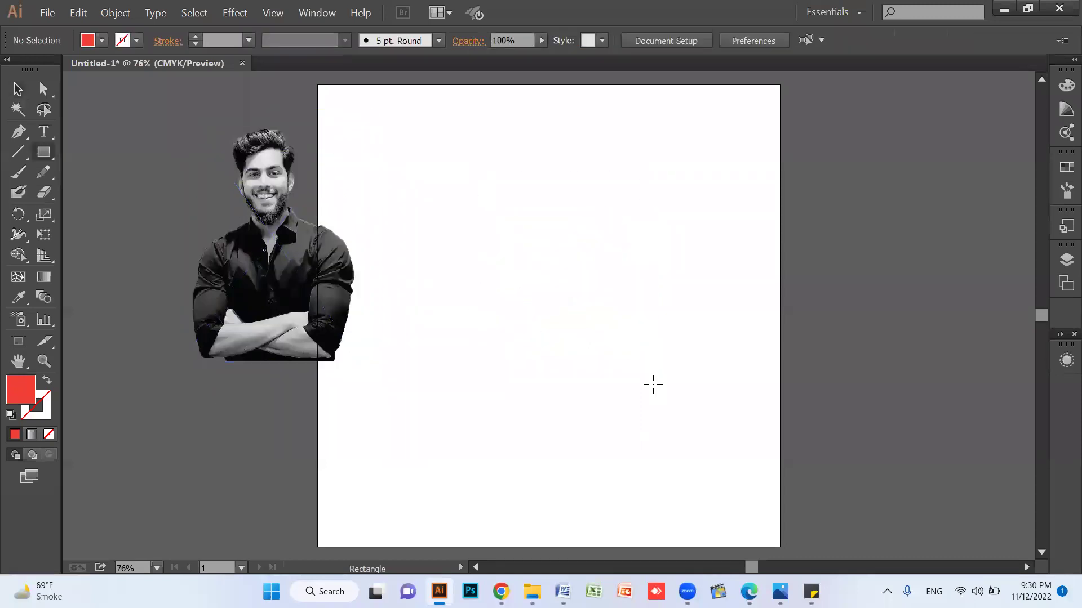
mouse_move(406, 170)
left_mouse_down()
mouse_move(693, 402)
mouse_move(802, 472)
left_mouse_up()
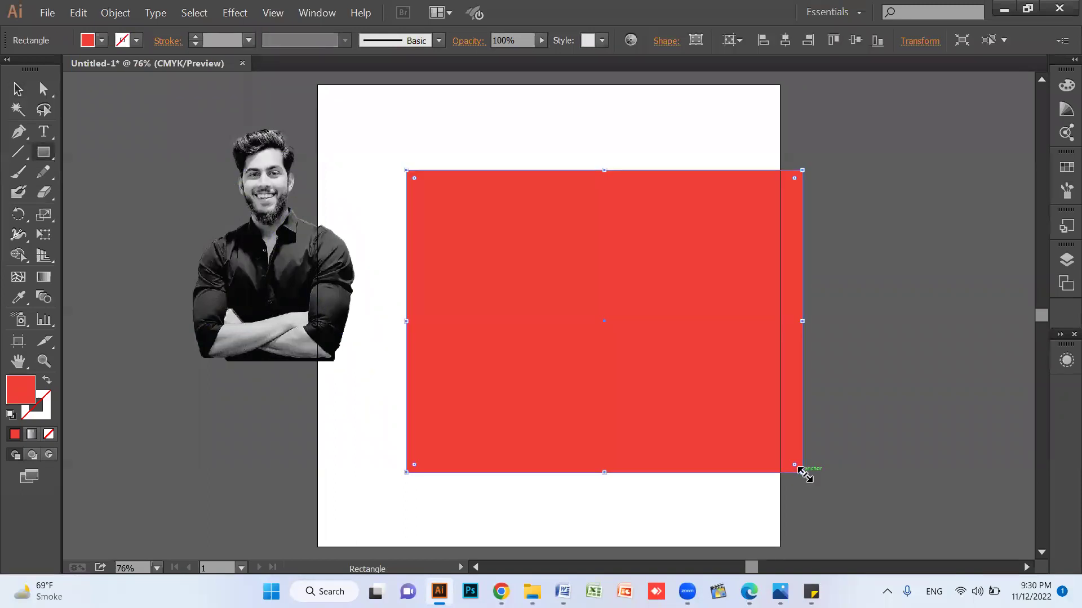
key("v")
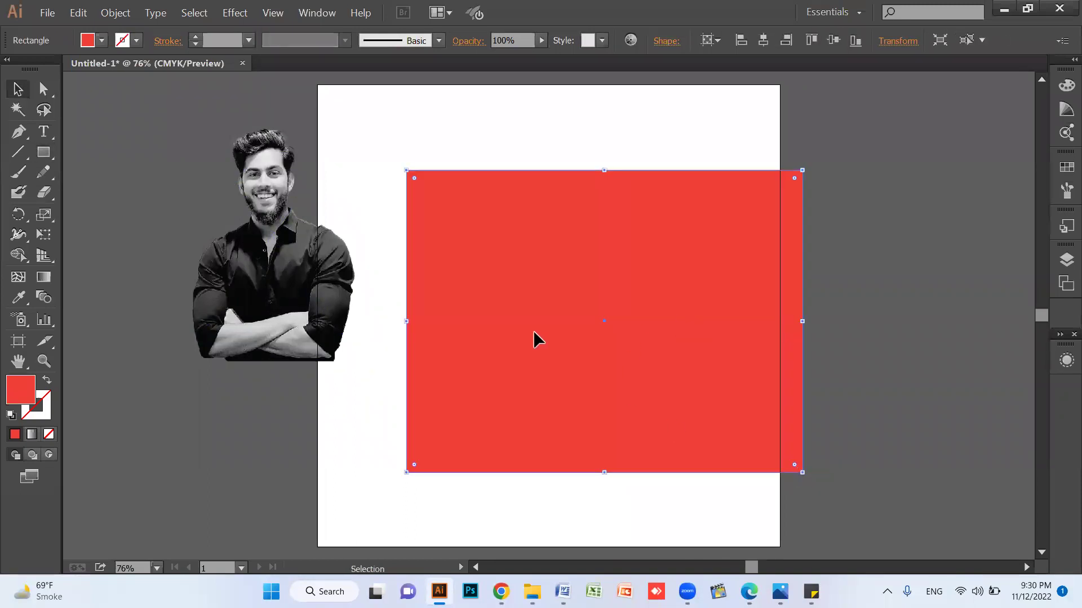
key("a")
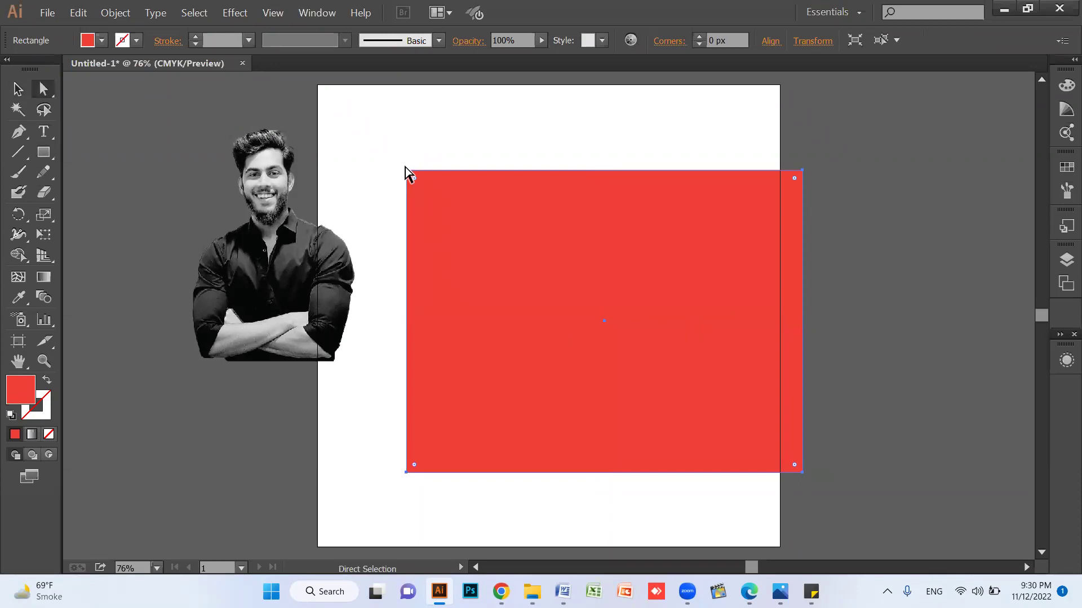
key("v")
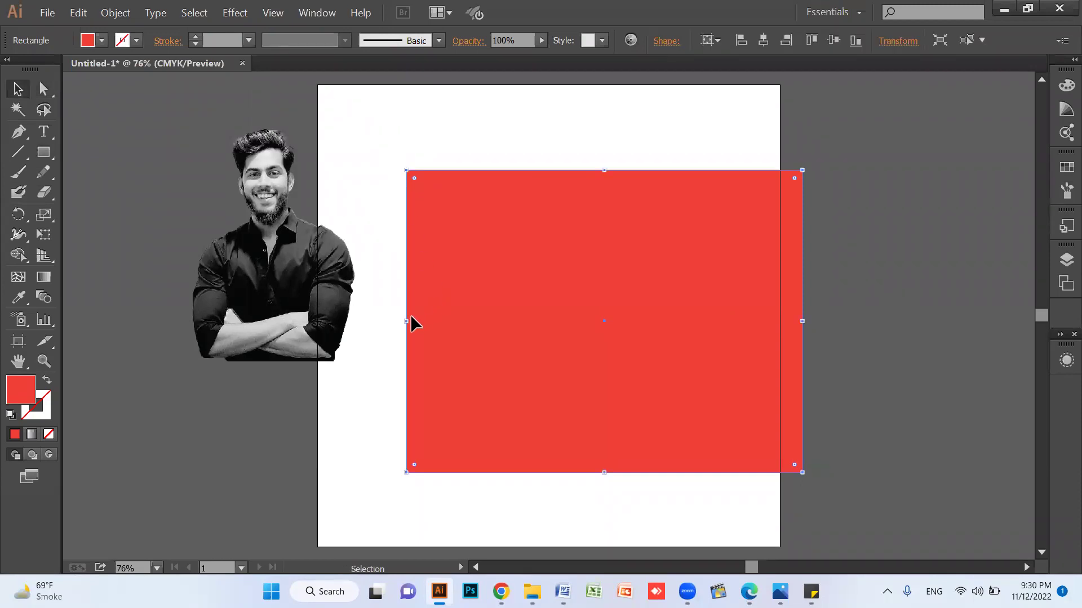
left_click_drag(406, 326, 566, 340)
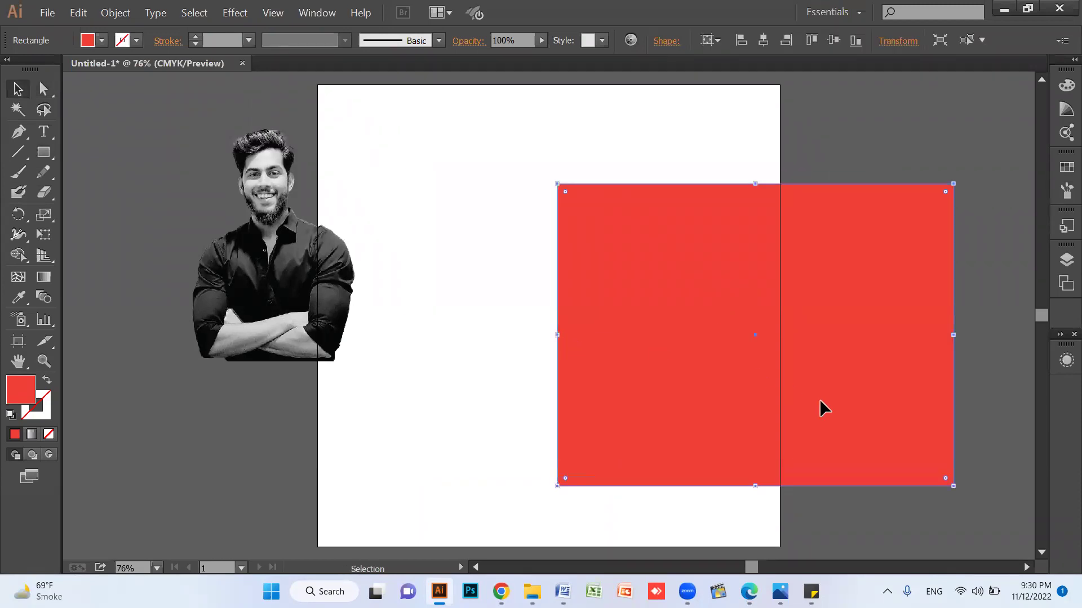
left_click_drag(955, 336, 792, 326)
Round the red rectangle's two upper corners fully to form an arch
key("a")
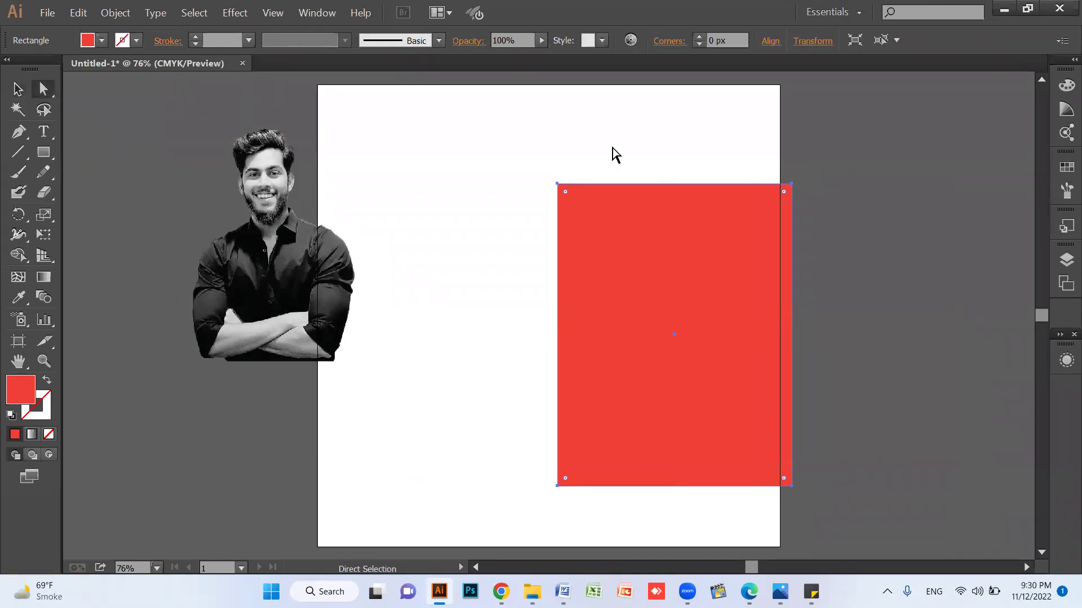
left_click_drag(526, 151, 829, 256)
left_click_drag(780, 194, 682, 375)
key("v")
left_click(468, 282)
Move the portrait onto the red arch in front of it and enlarge it so the head rises above the arch
left_click_drag(285, 285, 688, 402)
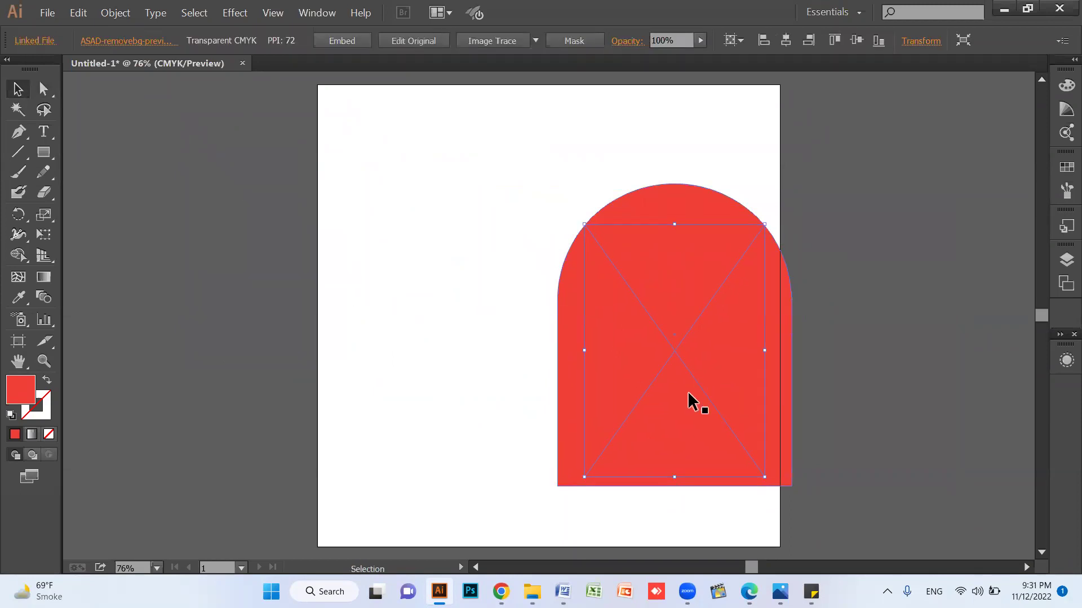
key("ctrl+shift+bracketright")
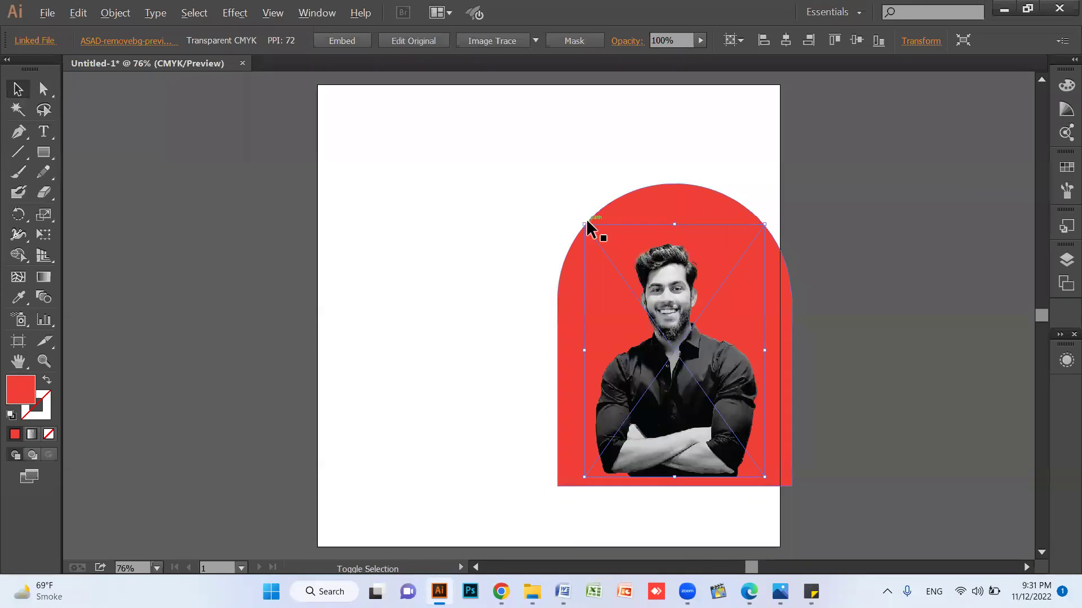
left_click_drag(586, 224, 531, 156)
left_click_drag(682, 350, 671, 307)
Move the portrait and red arch together so the arch meets the artboard's right edge and both slightly overrun its bottom edge
left_click_drag(468, 253, 620, 382)
left_click(413, 331)
left_click_drag(429, 262, 665, 418)
key("ctrl+minus")
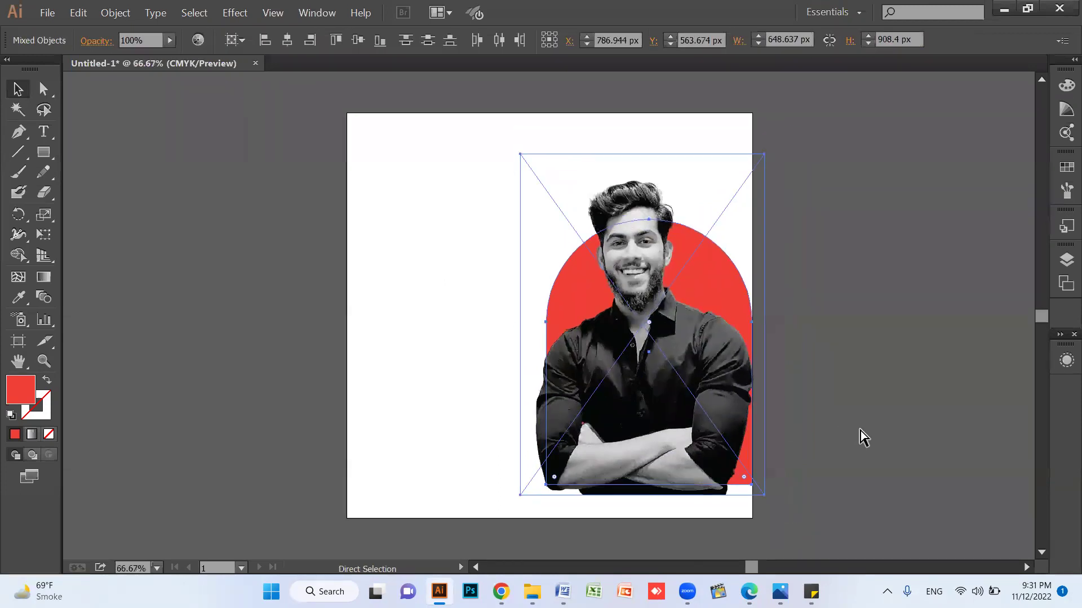
left_click_drag(685, 390, 685, 421)
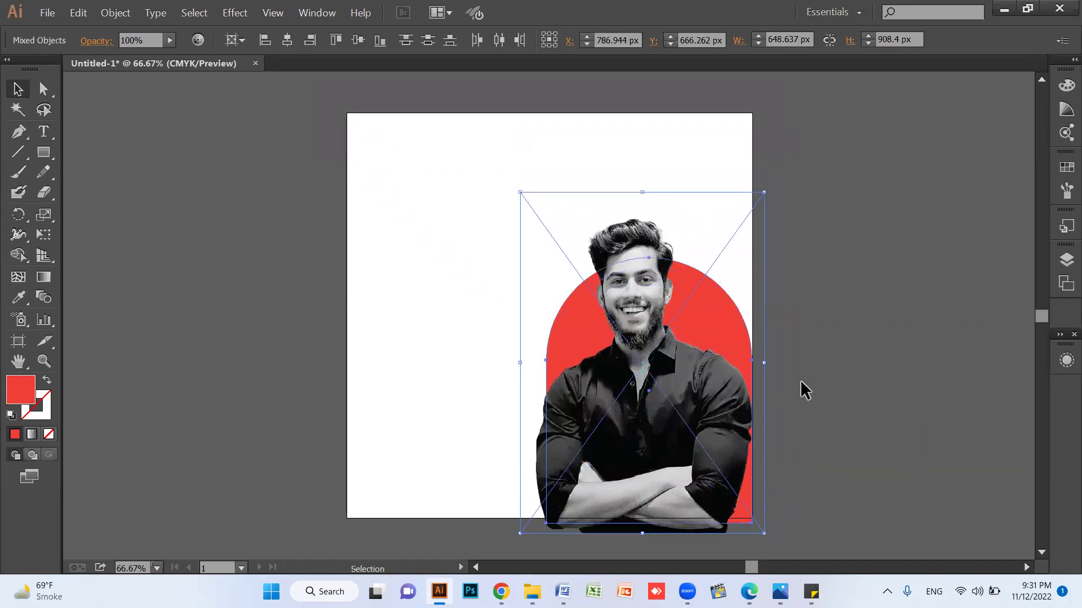
left_click(820, 388)
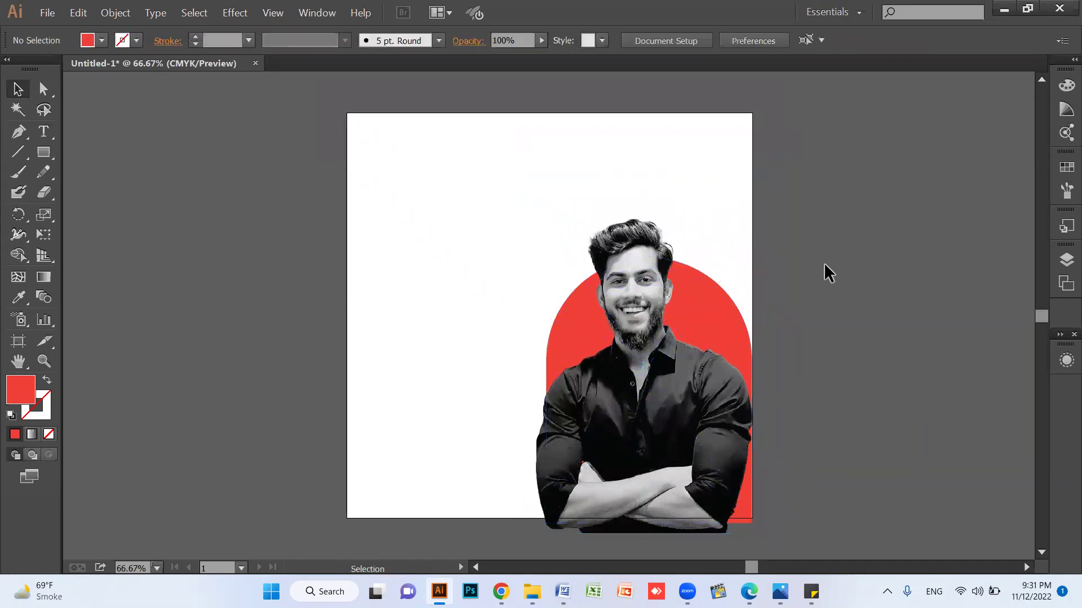
left_click(670, 418)
left_click(855, 247)
left_click_drag(801, 213, 665, 243)
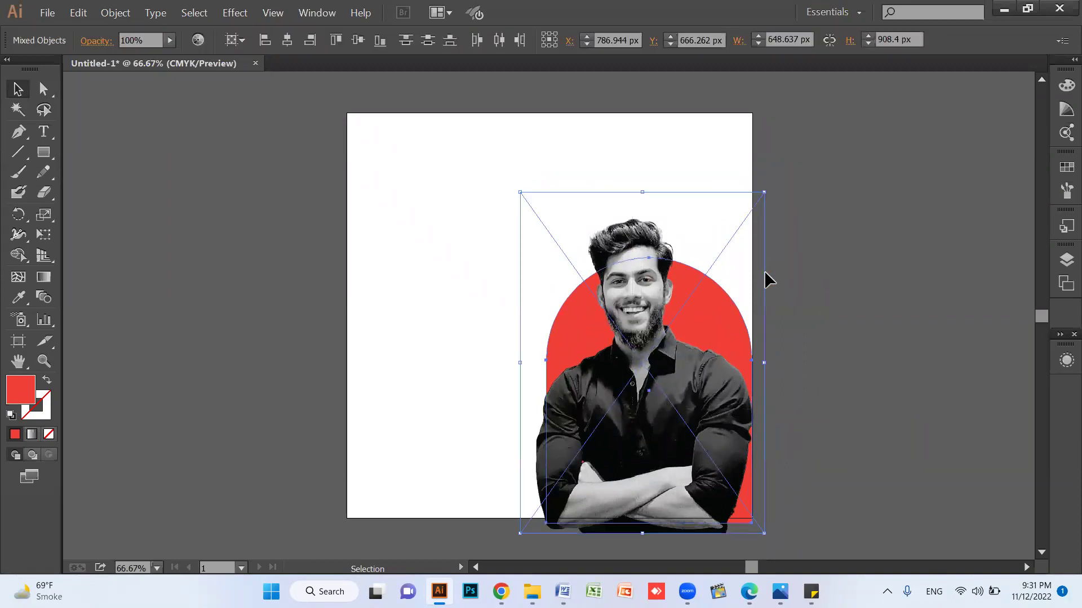
left_click(836, 238)
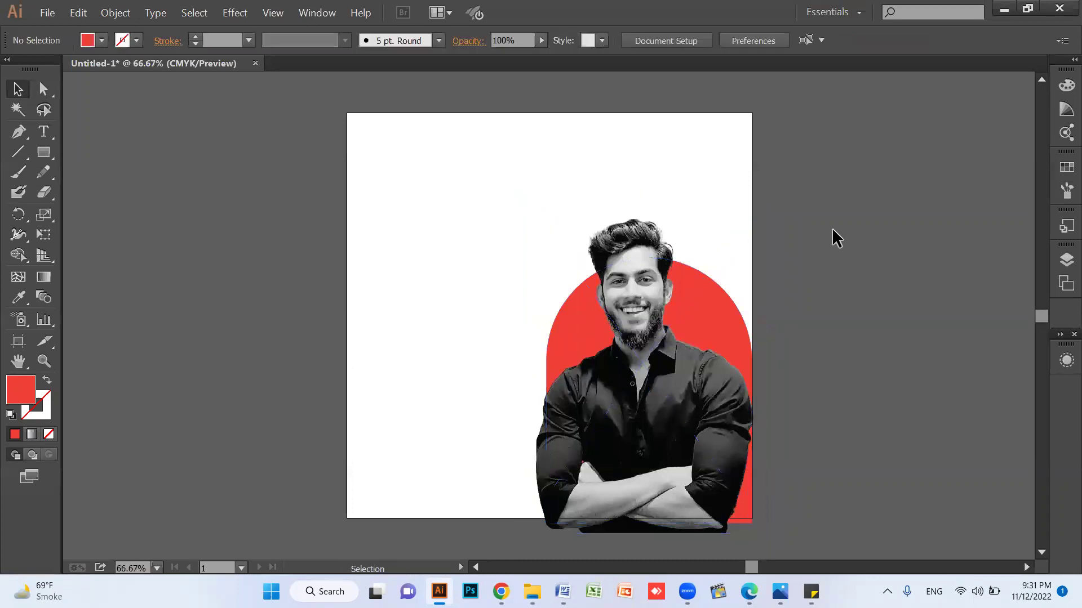
Start a point text object in the empty area beside the portrait and set its font size to 96 pt
key("t")
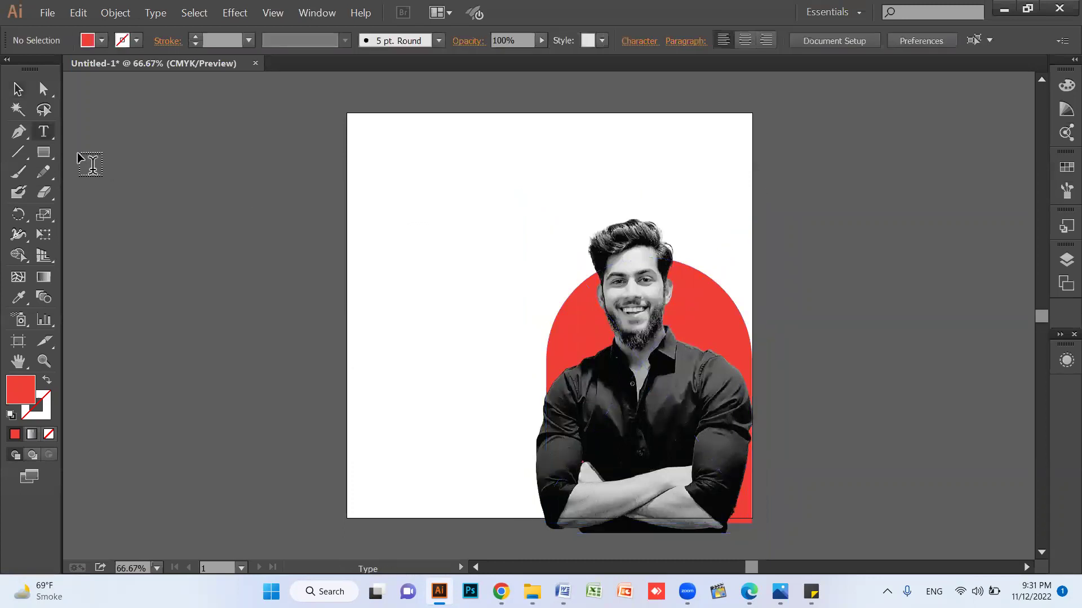
left_click(47, 133)
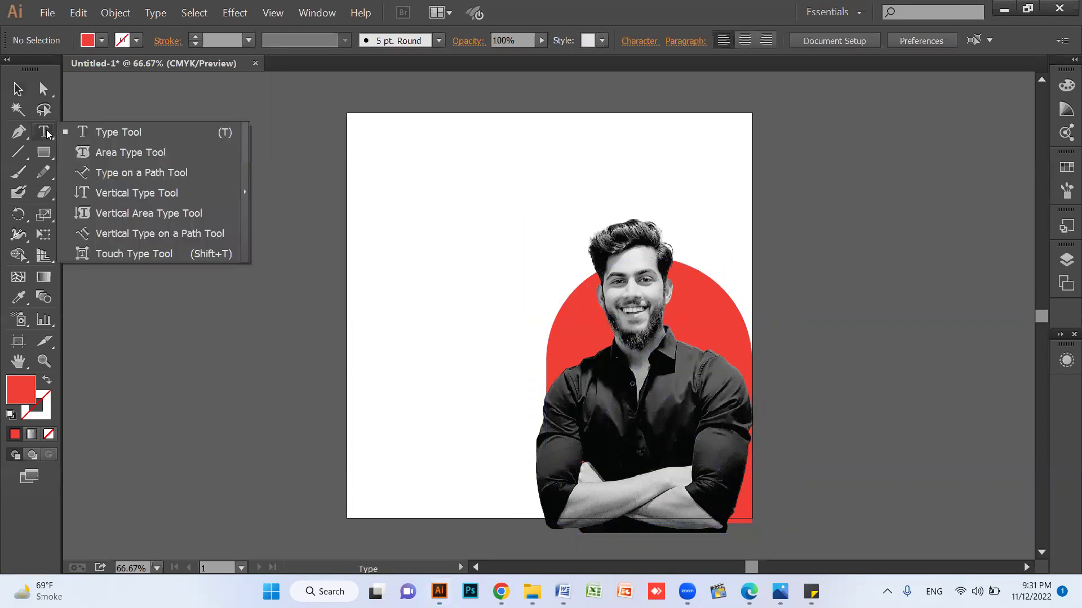
left_click(134, 133)
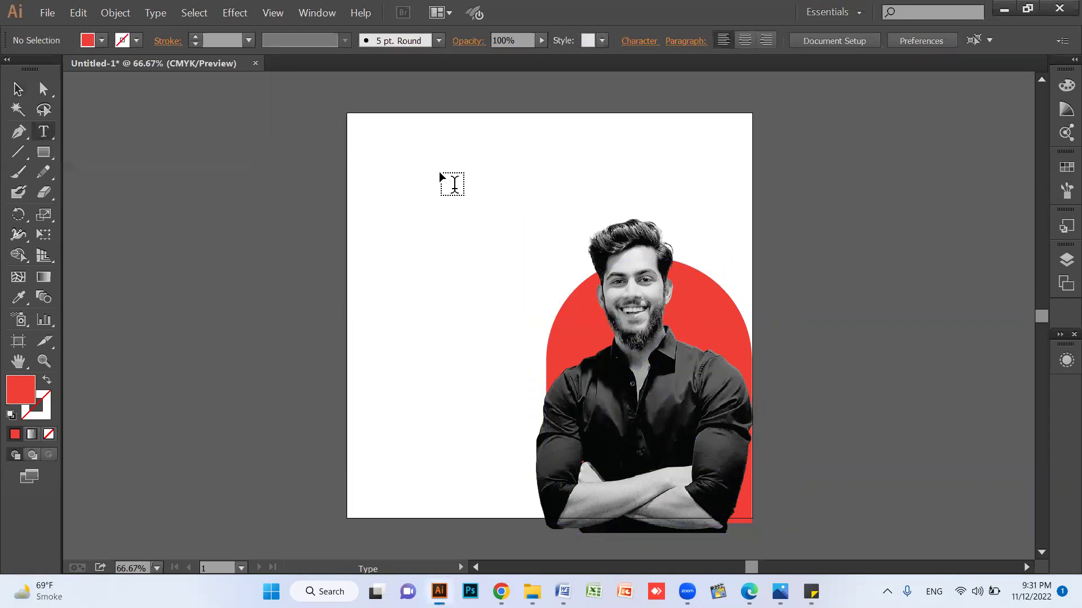
left_click(483, 226)
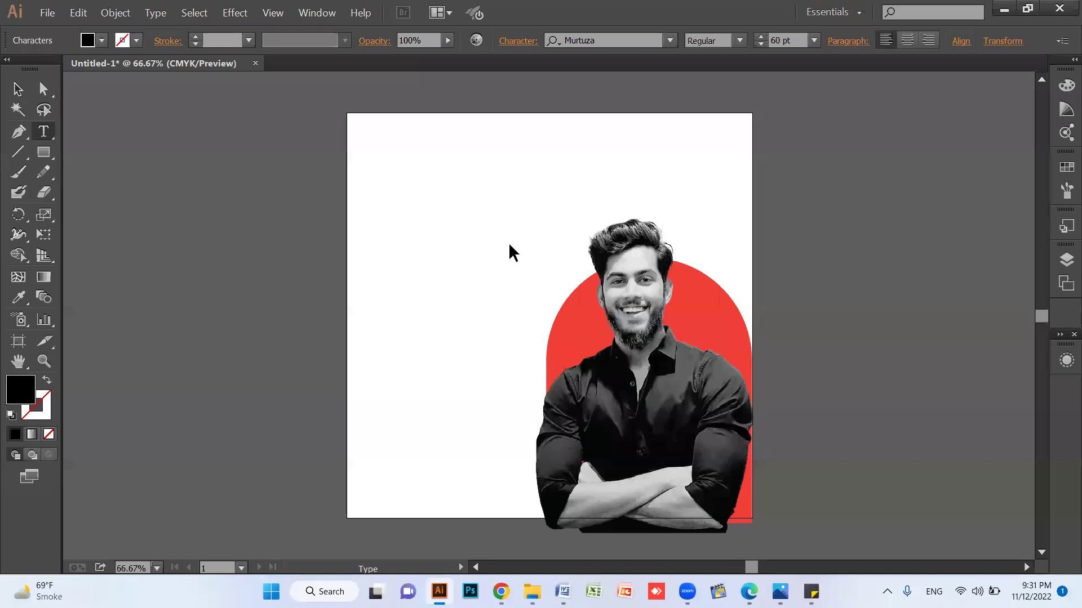
key("ctrl+shift+period")
key("ctrl+shift+period")
key("ctrl+shift+period")
key("ctrl+shift+period")
key("ctrl+shift+period")
key("ctrl+shift+period")
key("ctrl+shift+period")
key("ctrl+shift+period")
key("ctrl+shift+period")
key("ctrl+shift+period")
key("ctrl+shift+period")
key("ctrl+shift+period")
key("ctrl+shift+period")
key("ctrl+shift+period")
key("ctrl+shift+period")
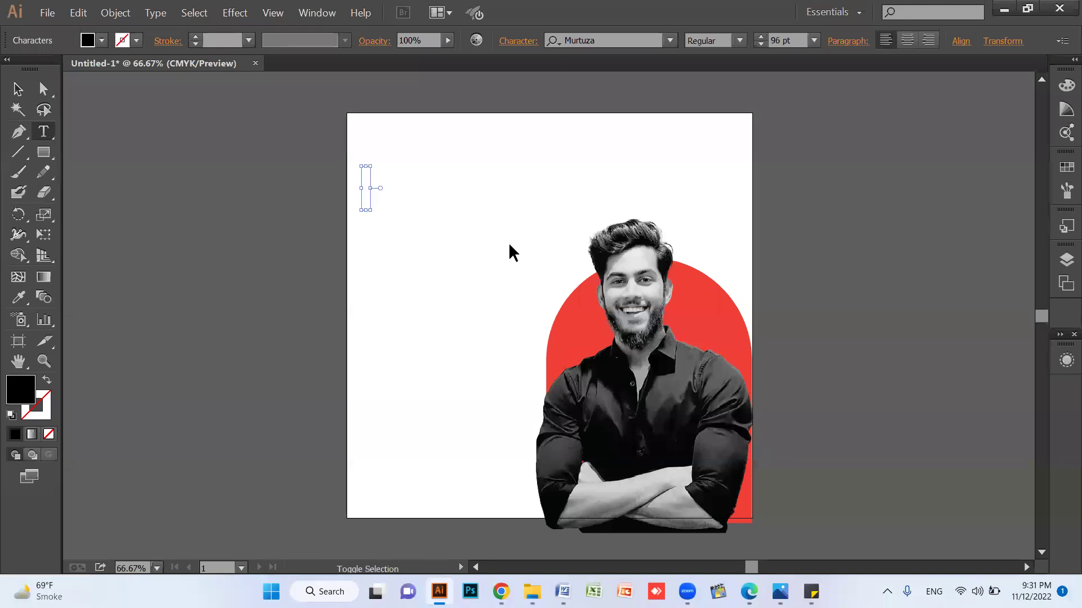
Enter the heading on three lines: "Cambrdige", "Grads", "Academy"
type("Cambrdige")
key("Return")
type("Grap")
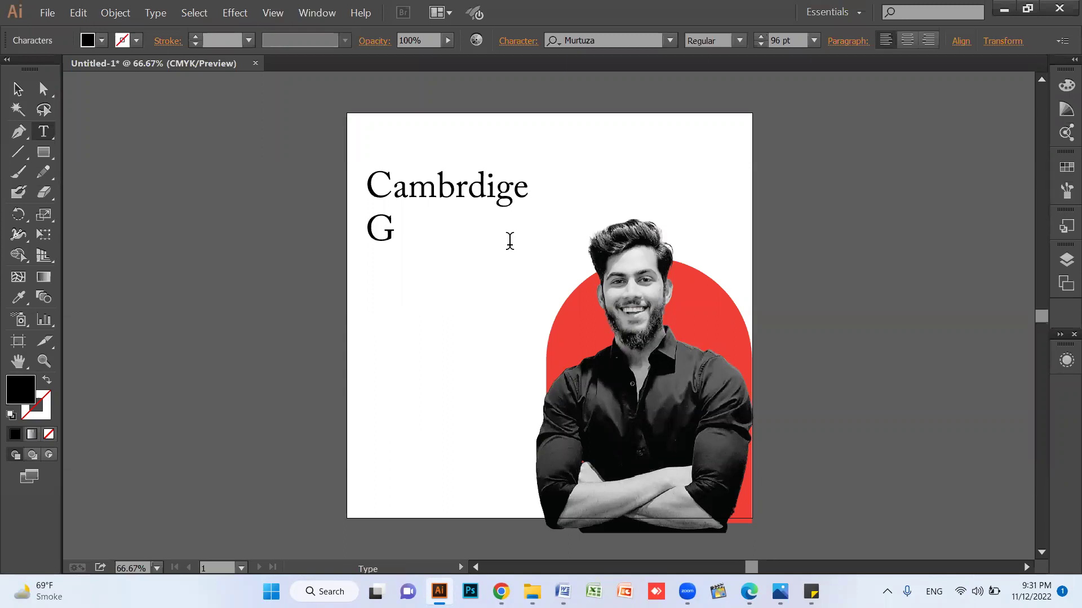
key("BackSpace")
type("dw")
key("BackSpace")
type("s")
key("Return")
type("Academy")
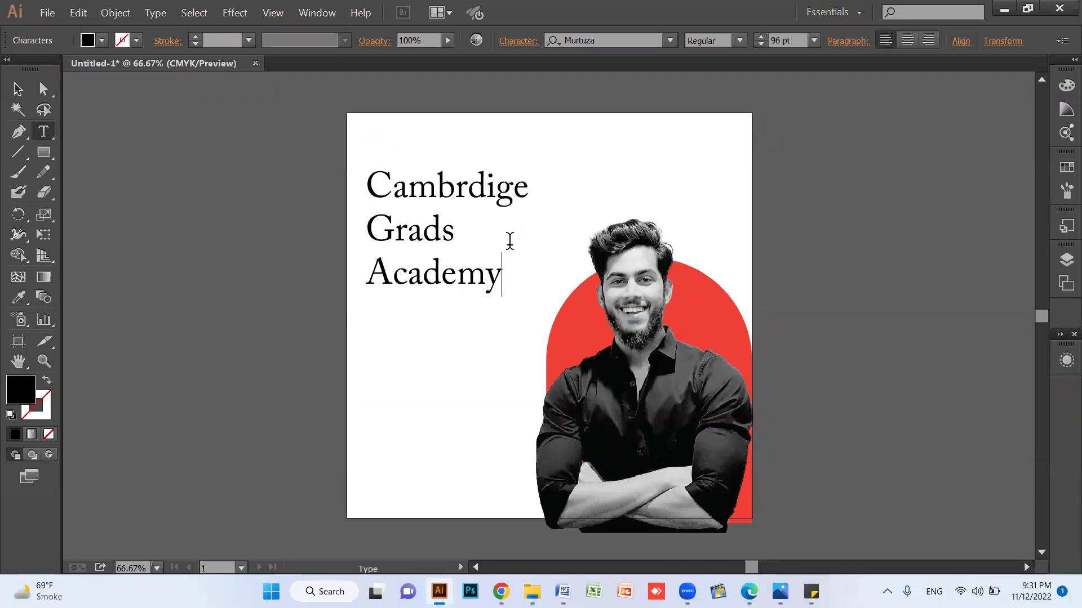
Move the finished heading up near the artboard's top-left corner and recolour it with the red sampled from the arch
key("Escape")
left_click_drag(461, 282, 460, 248)
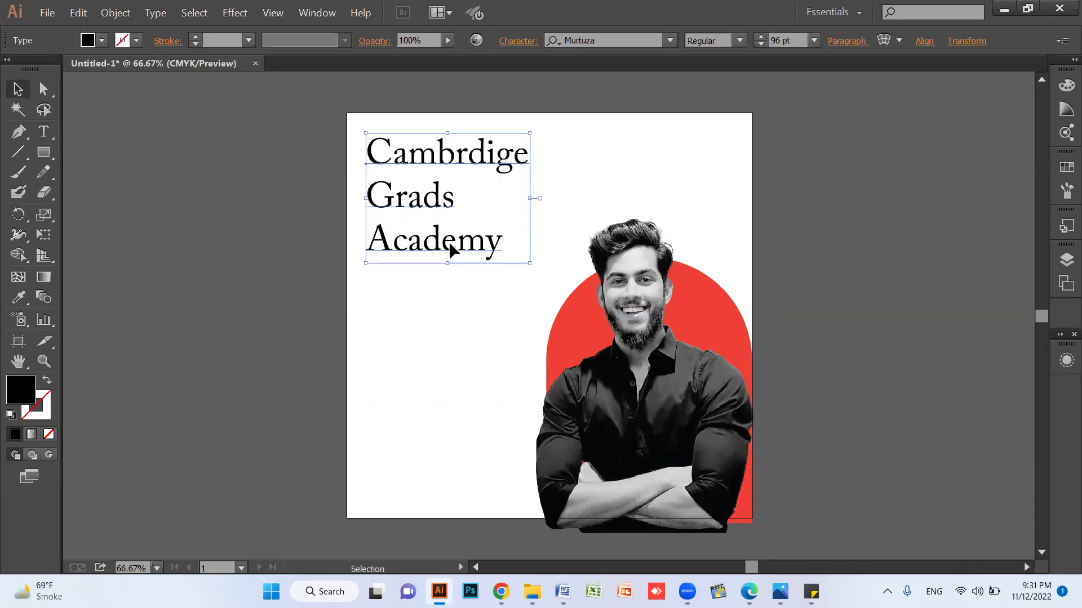
key("i")
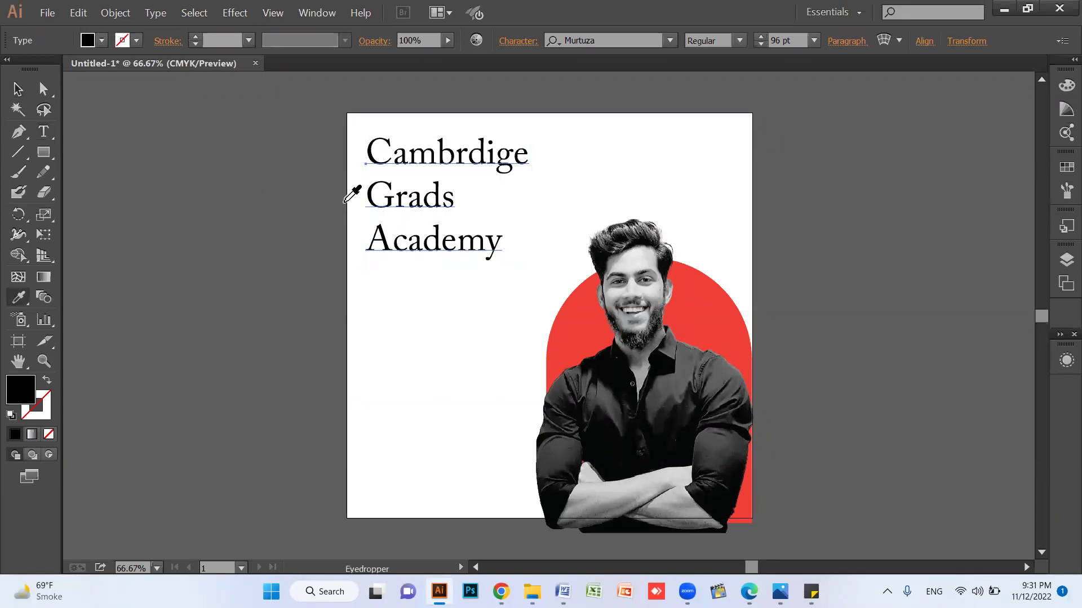
left_click(711, 320)
key("v")
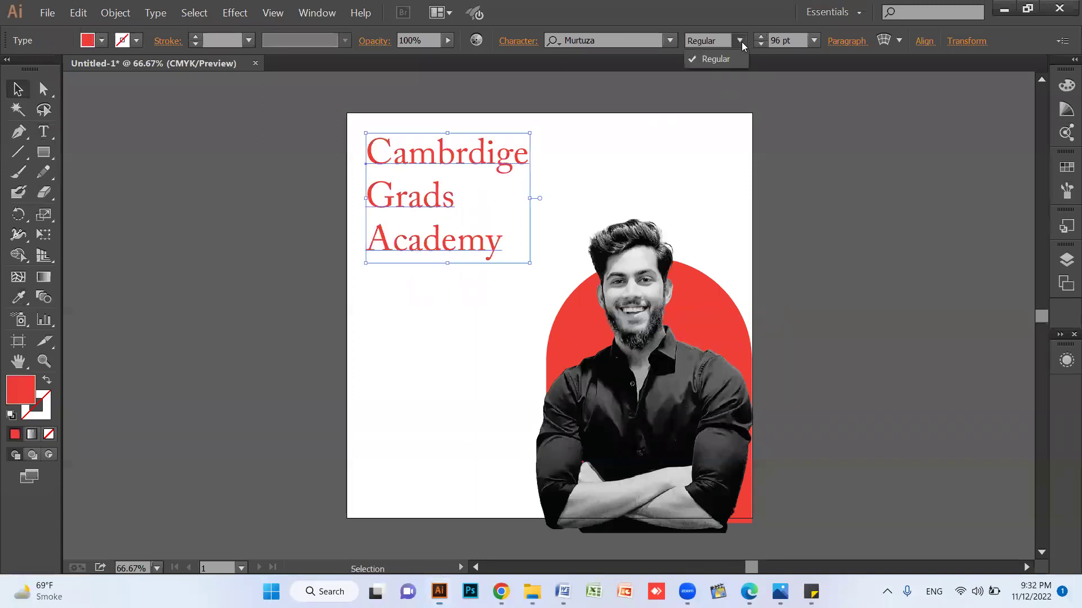
Try Calibri Bold Italic as the heading's font
left_click(653, 41)
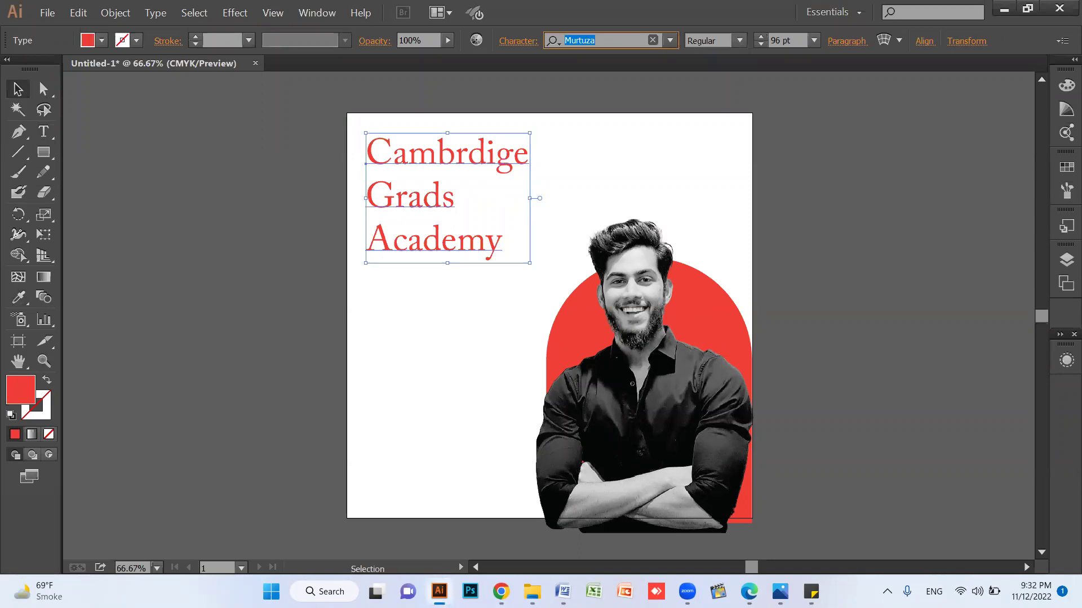
type("cal")
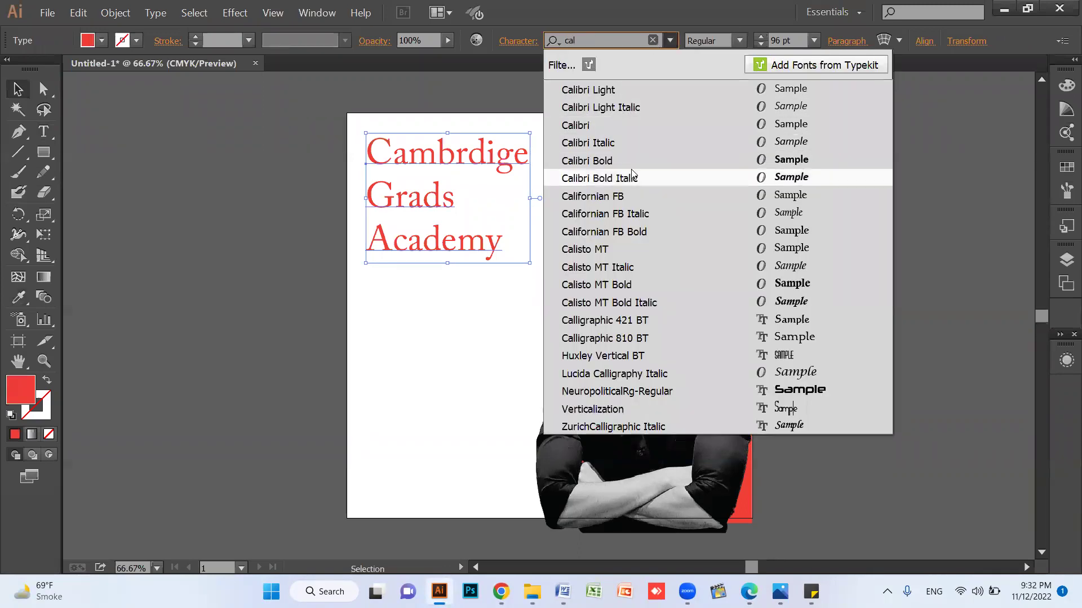
left_click(648, 178)
Set the heading's font to Heebo Black
left_click(645, 40)
type("hee")
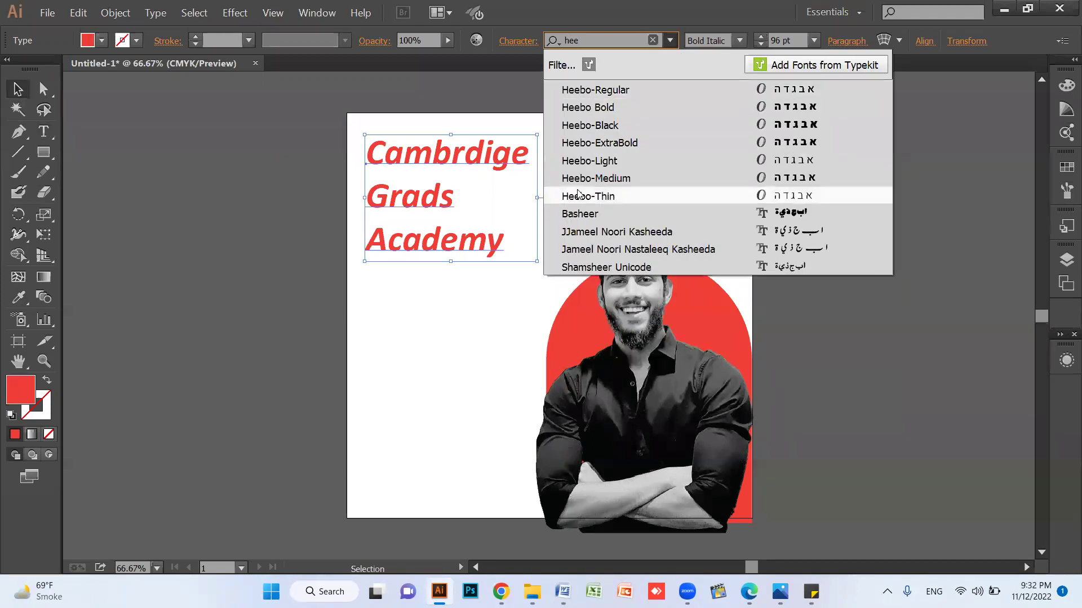
left_click(609, 127)
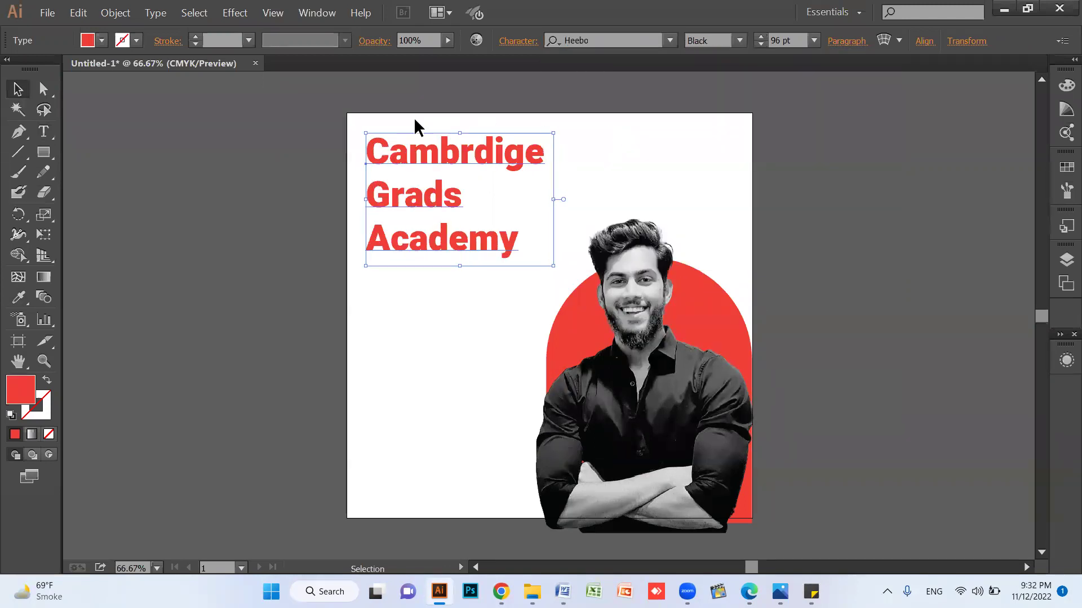
Convert the three-line heading to uppercase and deselect it
left_click(155, 13)
mouse_move(189, 213)
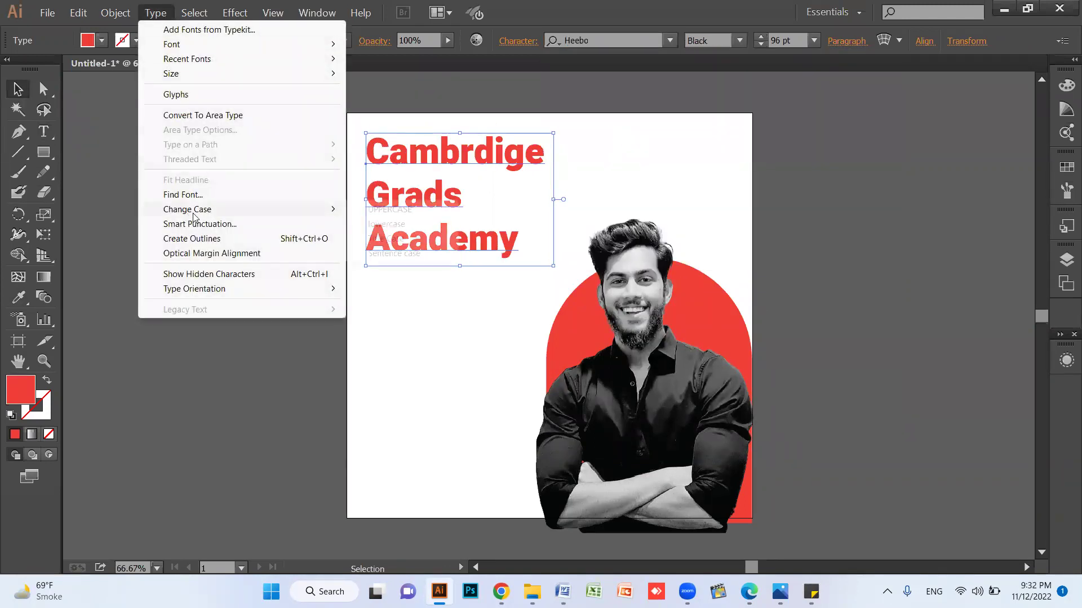
left_click(406, 210)
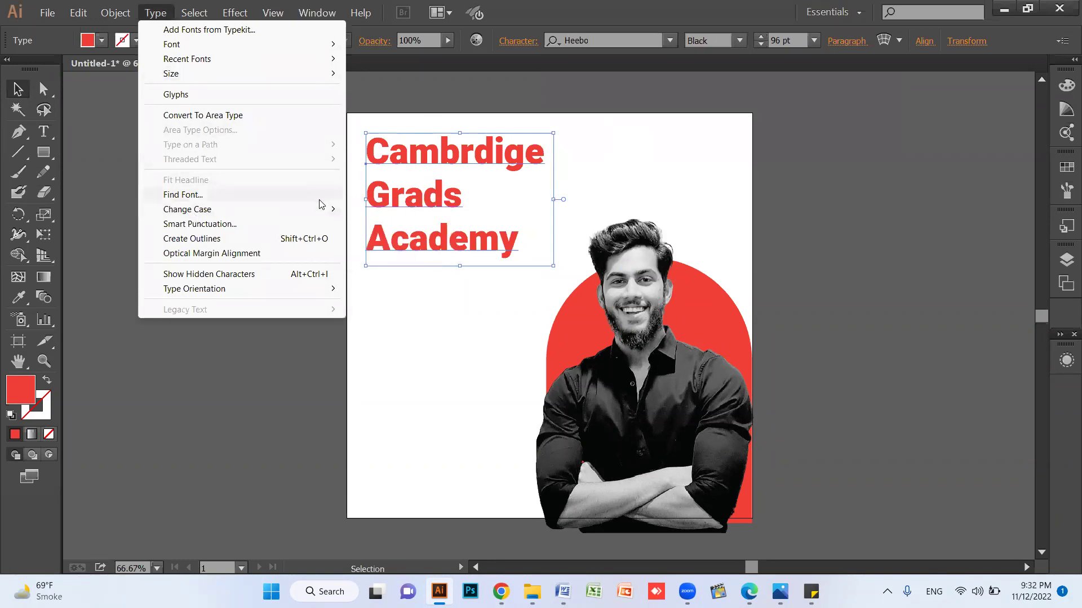
mouse_move(323, 210)
left_click(397, 209)
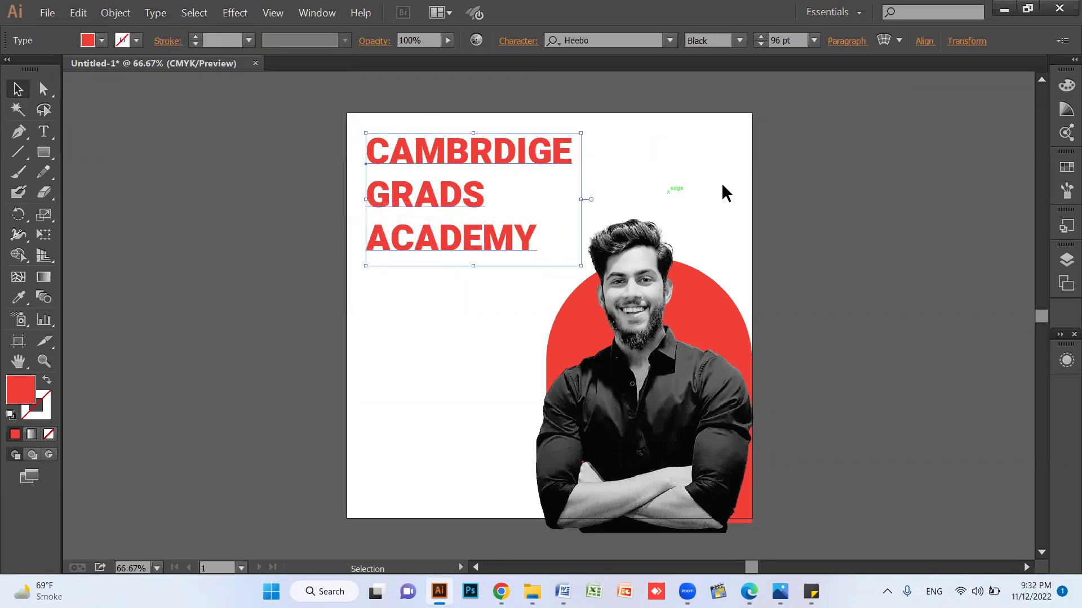
left_click(678, 195)
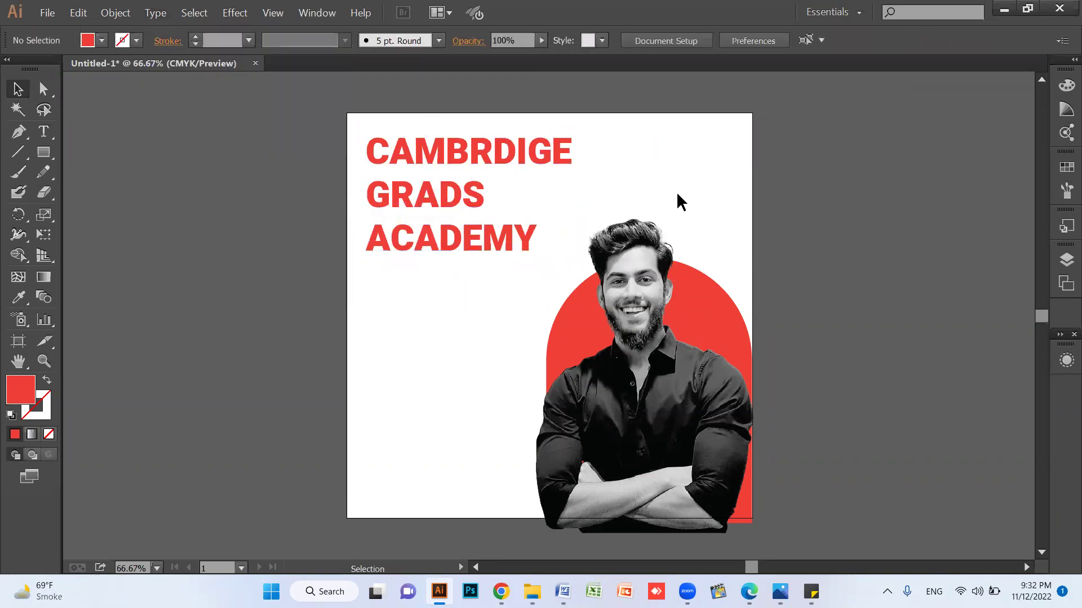
Recolour only the word "ACADEMY" in the heading with the black sampled from the portrait's shirt
double_click(512, 242)
left_click_drag(513, 242, 174, 249)
left_click(19, 297)
left_click(616, 381)
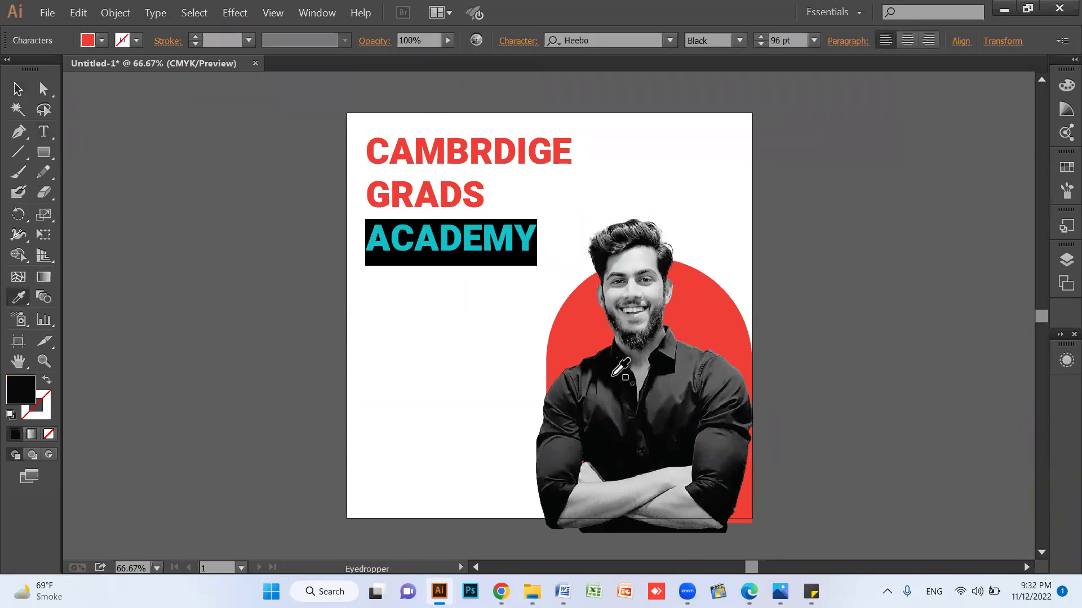
key("Escape")
left_click(204, 164)
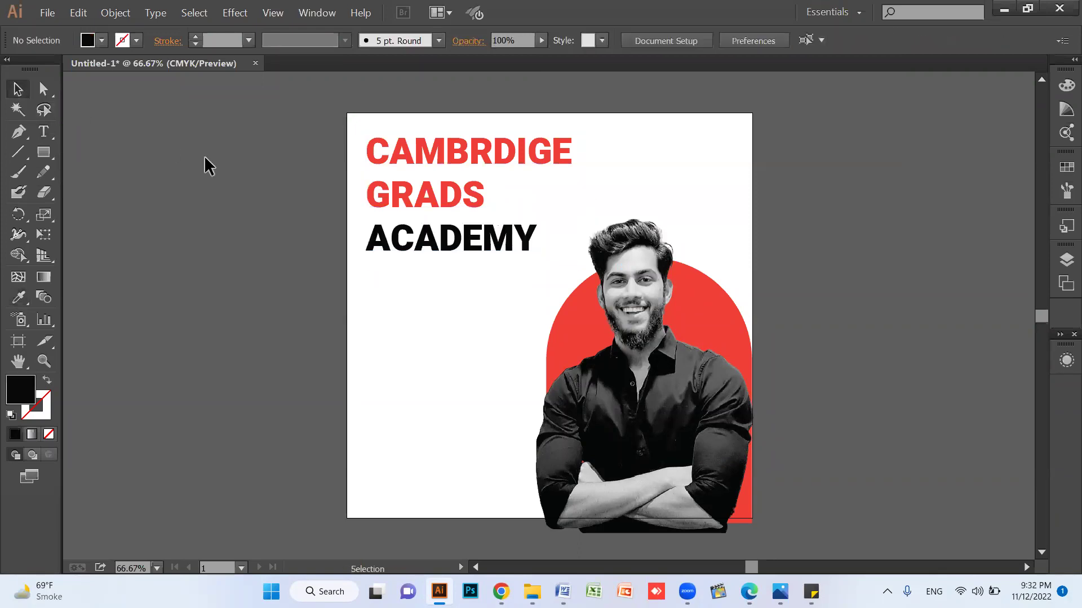
Switch to the Cambridge Grads project folder and open the fb-team-post image for reference
left_click(462, 231)
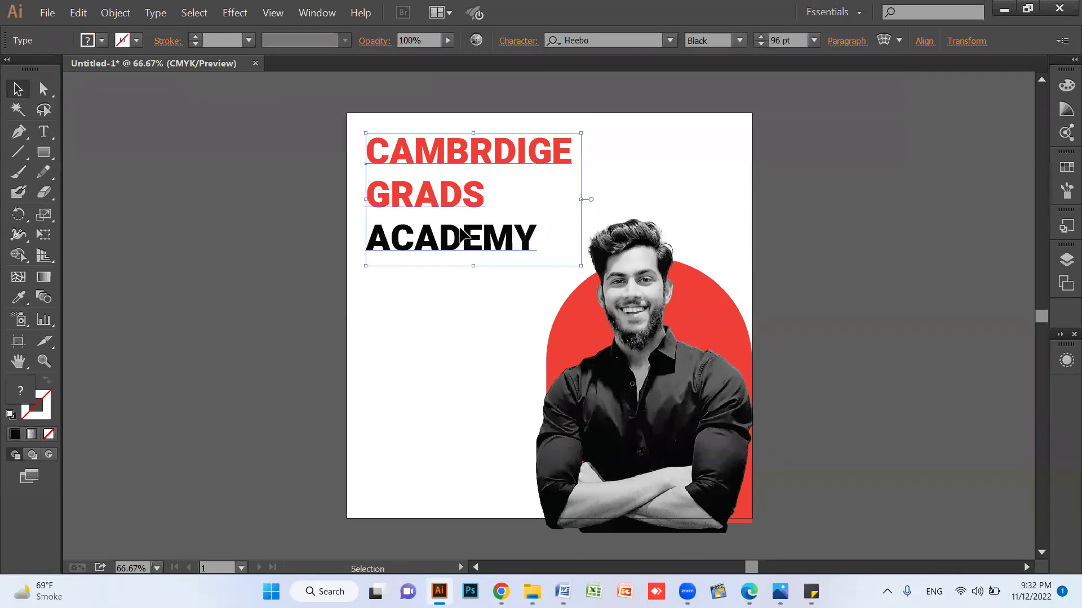
left_click(726, 221)
left_click(1003, 10)
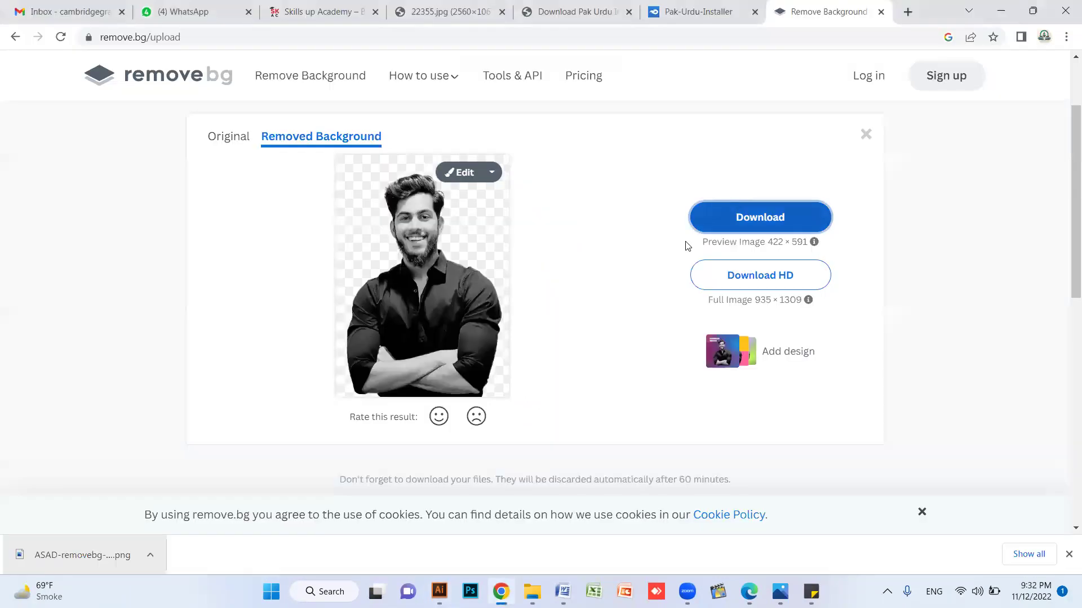
left_click(999, 10)
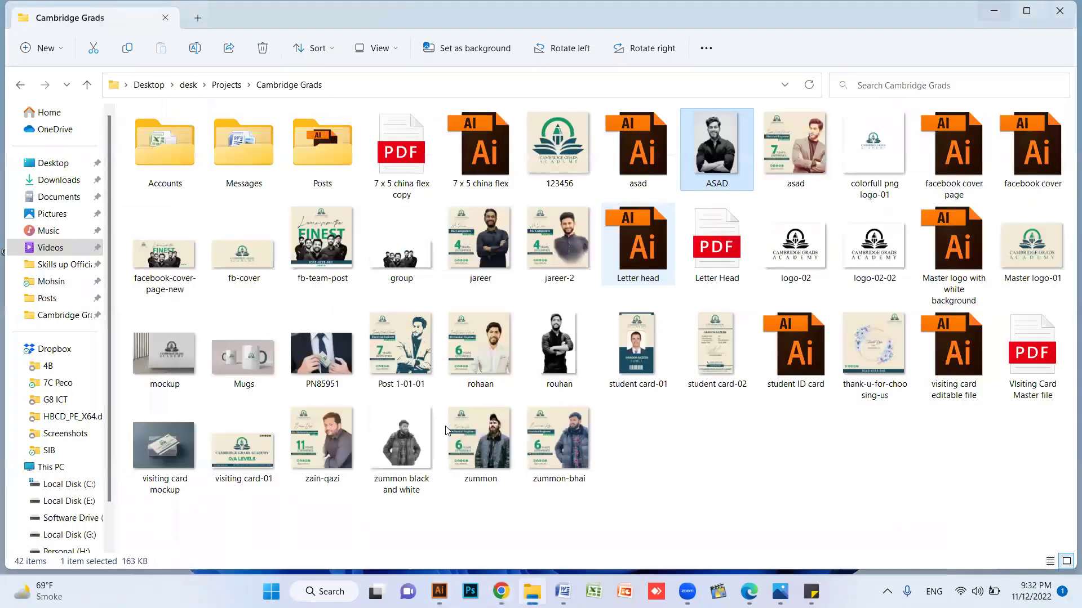
left_click(326, 238)
double_click(324, 236)
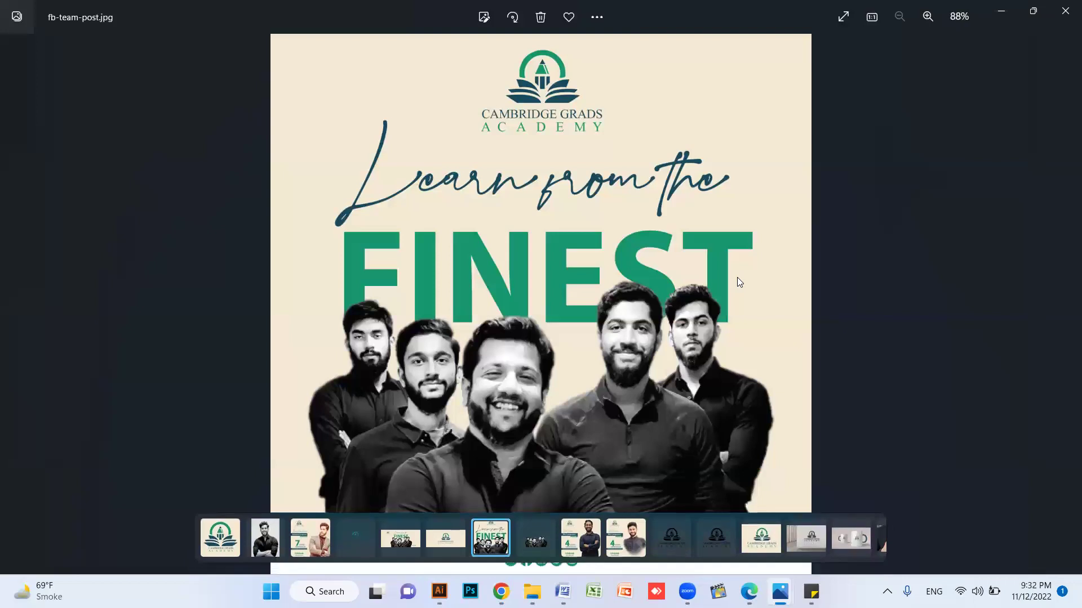
Examine the academy's existing posts and mockups through Post 1-01-01 as style references, and return to the Illustrator document
key("Right")
key("Right")
key("Right")
key("Right")
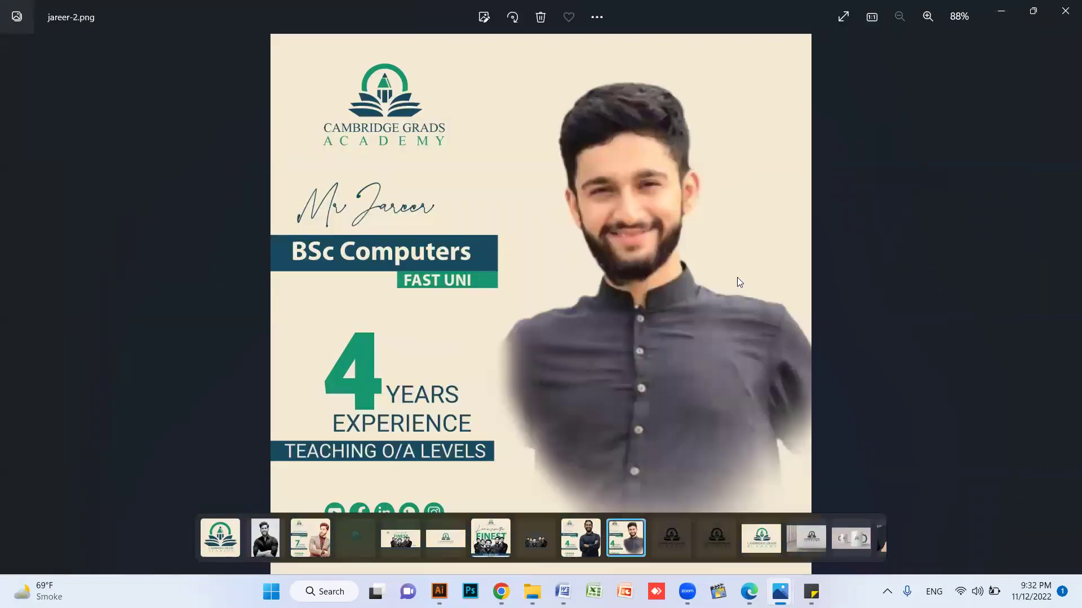
key("Right")
key("Right")
key("Right")
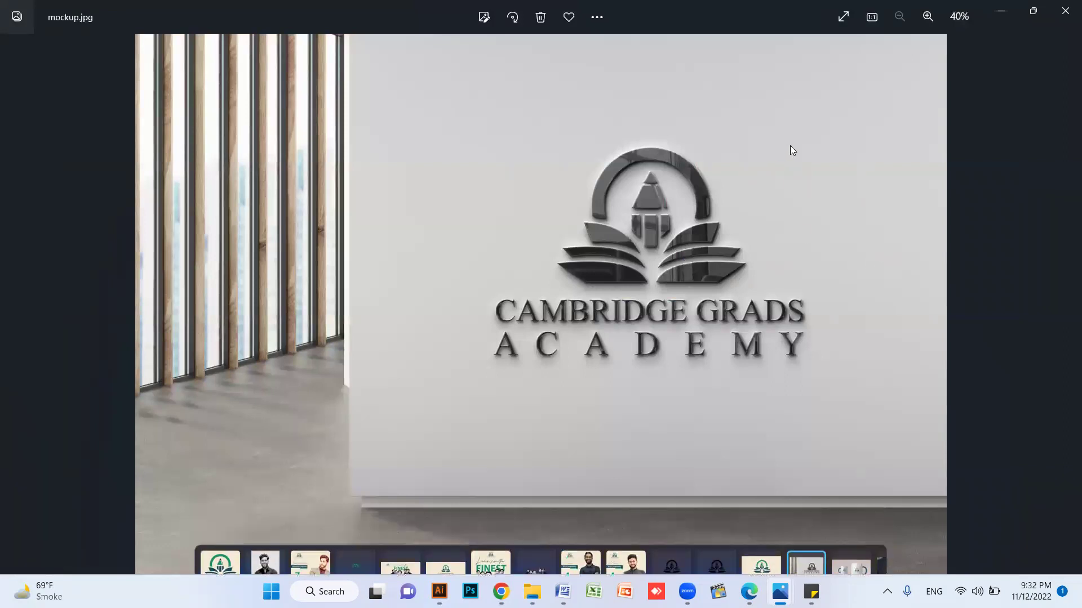
key("Right")
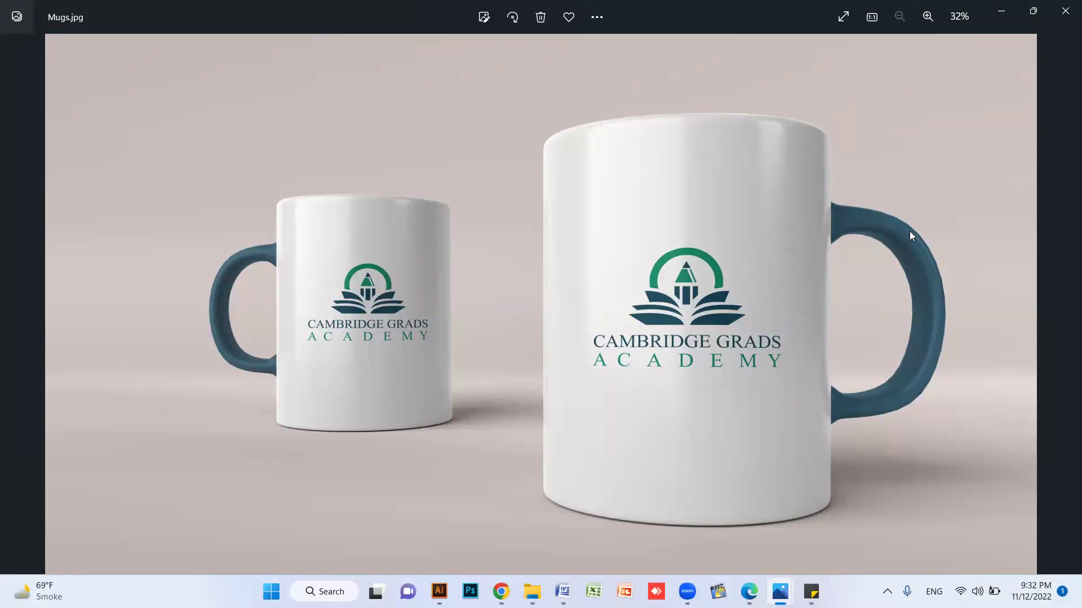
key("Right")
key("Right")
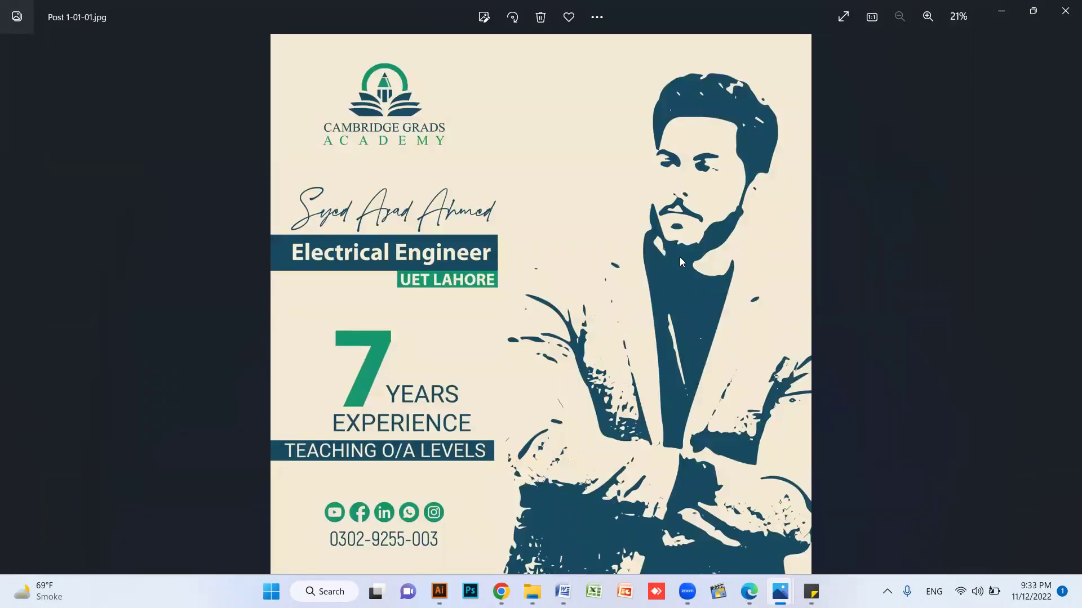
mouse_move(662, 231)
left_click(1001, 14)
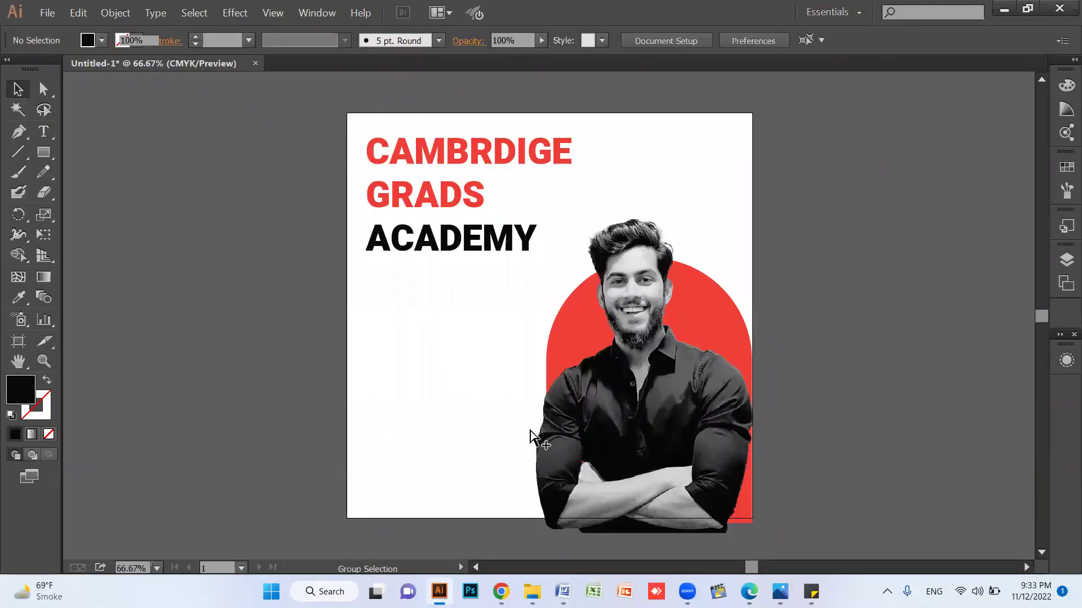
left_click(532, 439)
left_click(826, 242)
left_click(725, 287)
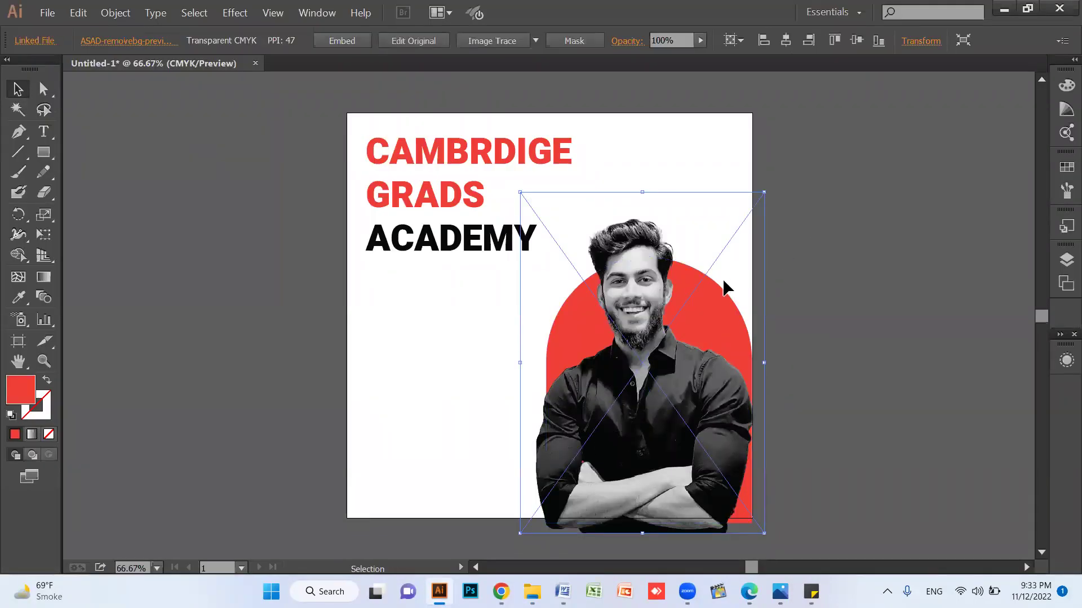
key("Delete")
key("ctrl+z")
Move the portrait aside, delete the red arch behind it, and put the portrait back in the artboard's right half
left_click_drag(732, 274, 532, 296)
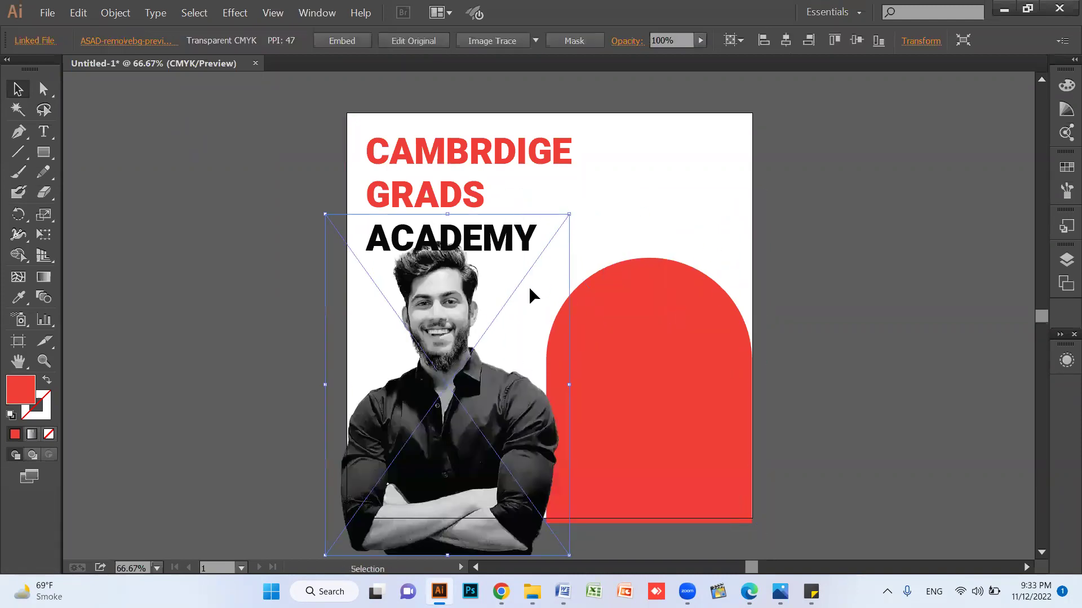
left_click(700, 309)
key("Delete")
left_click_drag(499, 395, 691, 344)
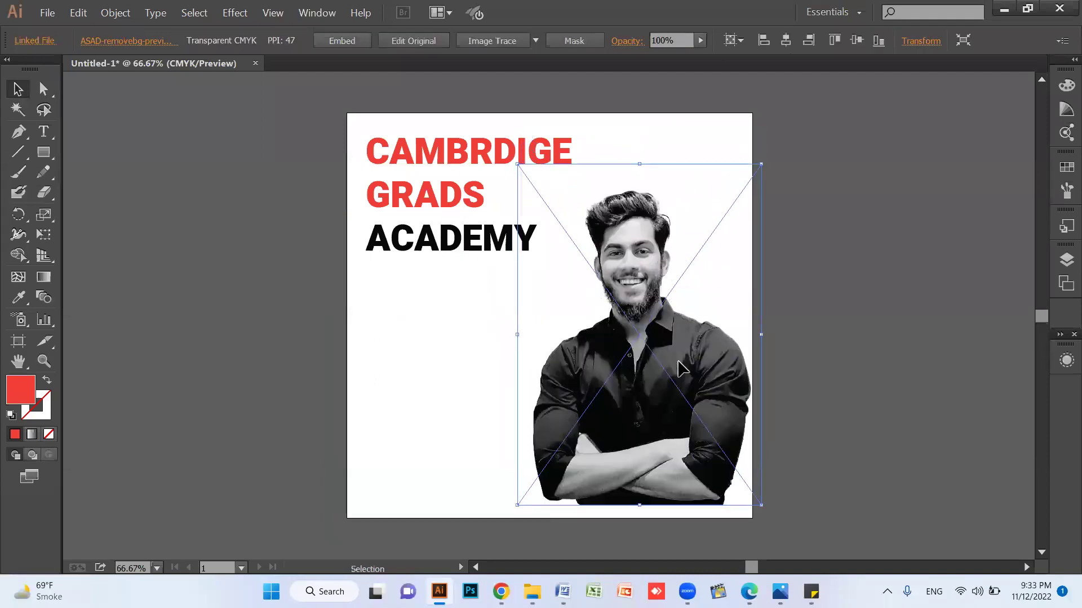
Apply a previewed black-and-white Image Trace to the portrait and align it flush with the artboard's right and bottom edges
left_click(317, 13)
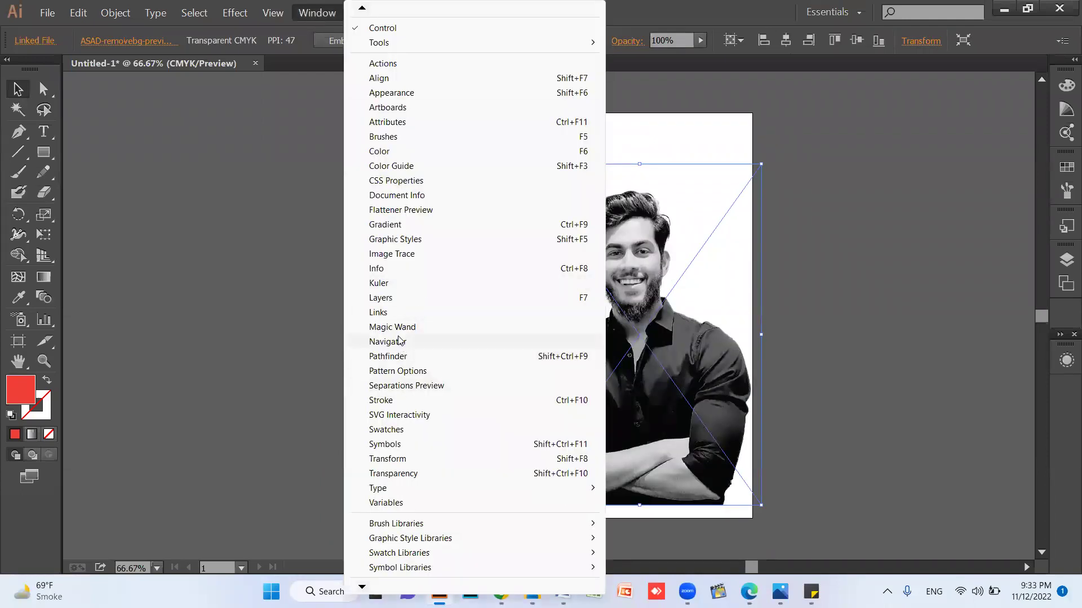
left_click(403, 255)
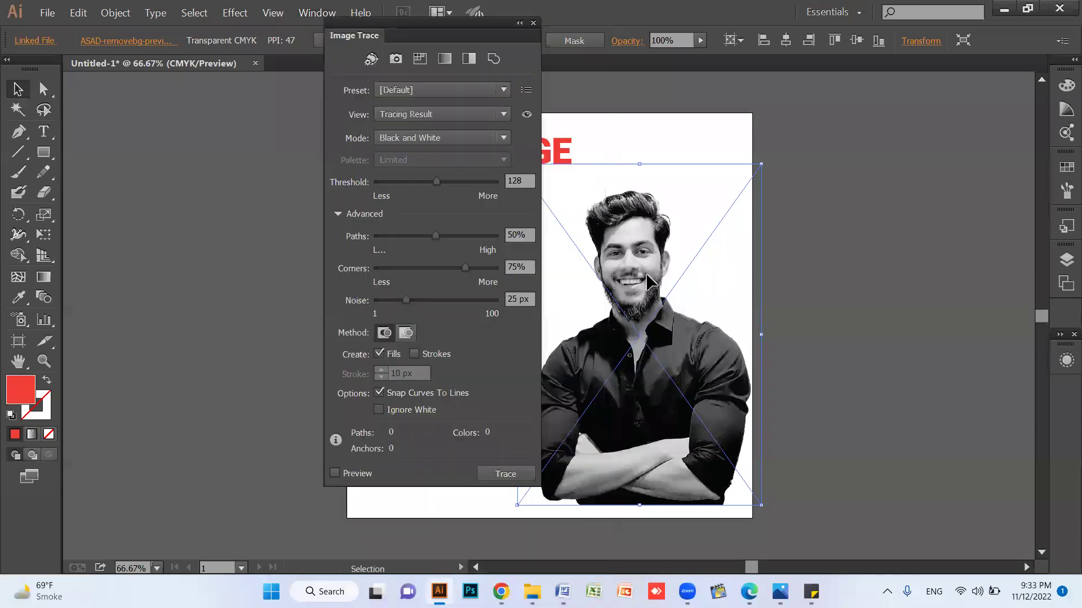
left_click_drag(346, 52, 104, 46)
left_click(93, 468)
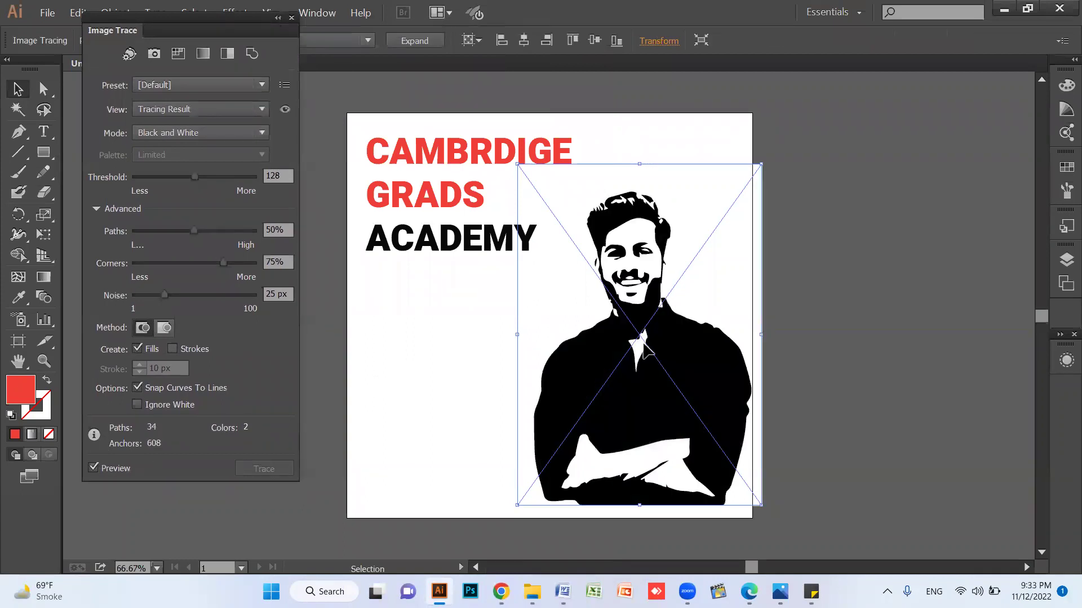
mouse_move(679, 336)
left_mouse_down()
mouse_move(666, 360)
mouse_move(670, 349)
left_mouse_up()
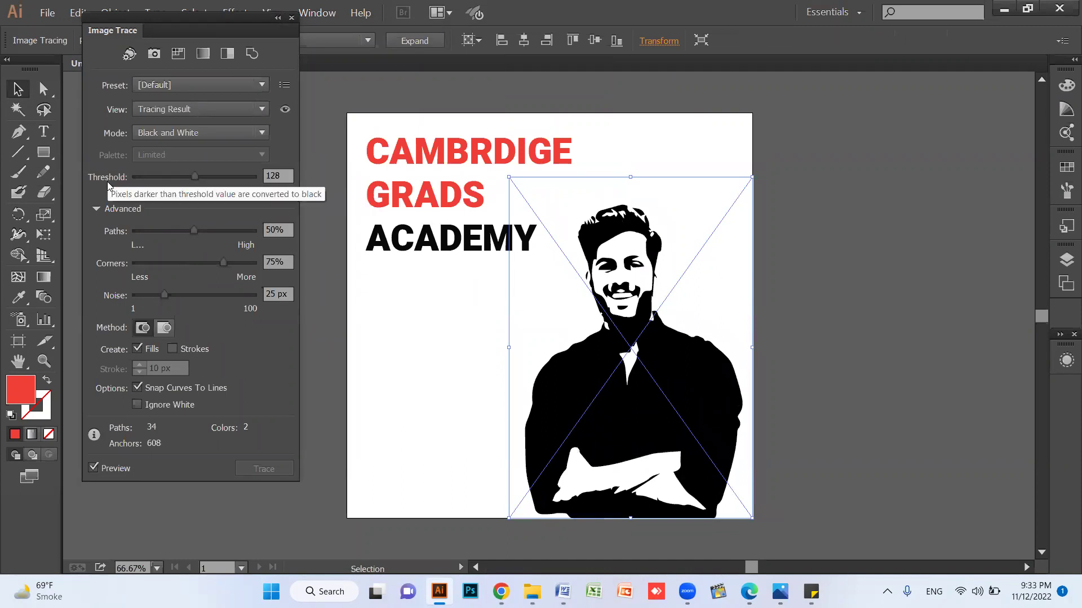
Adjust the portrait trace to threshold 127, paths 53%, corners 28% and noise 1 px
mouse_move(196, 176)
left_mouse_down()
mouse_move(163, 183)
mouse_move(181, 183)
left_mouse_up()
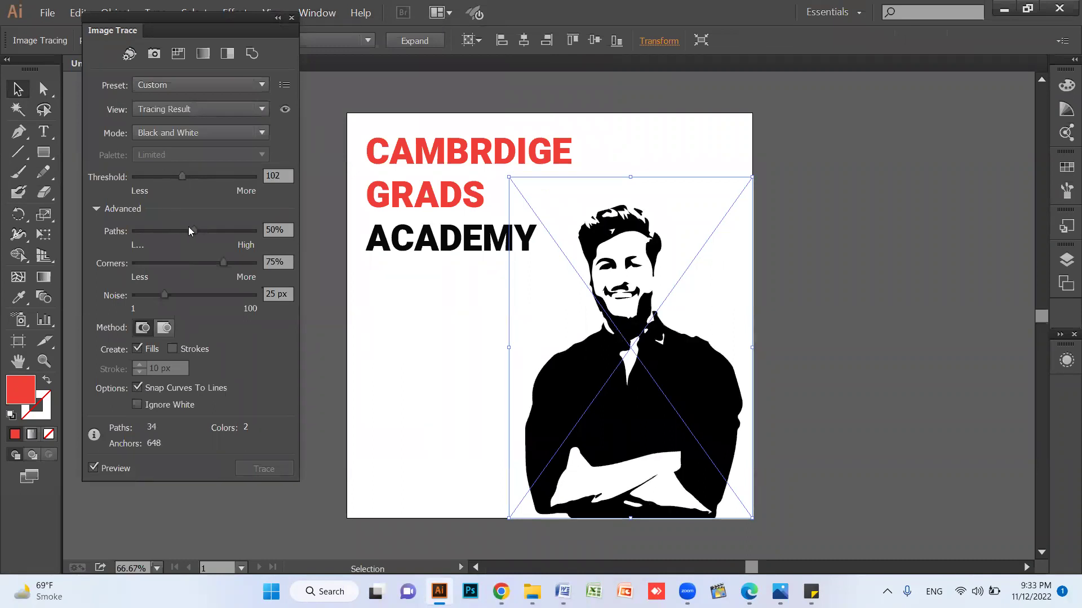
mouse_move(195, 231)
left_mouse_down()
mouse_move(215, 236)
mouse_move(171, 233)
left_mouse_up()
mouse_move(223, 264)
left_mouse_down()
mouse_move(167, 264)
mouse_move(200, 296)
mouse_move(135, 296)
left_mouse_up()
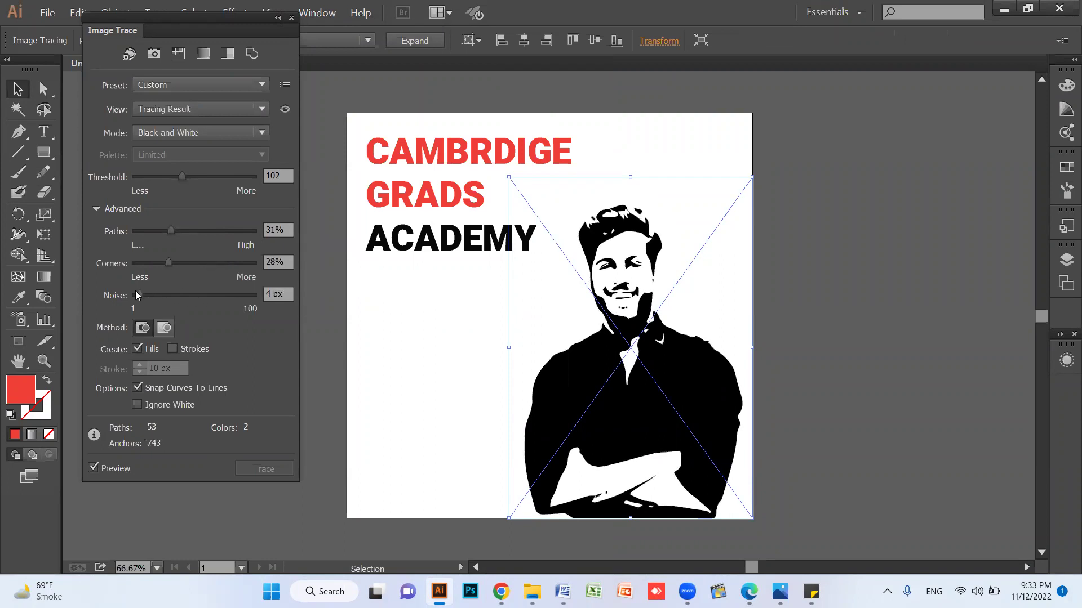
mouse_move(182, 178)
left_mouse_down()
mouse_move(206, 184)
mouse_move(194, 179)
left_mouse_up()
left_click_drag(197, 231, 198, 233)
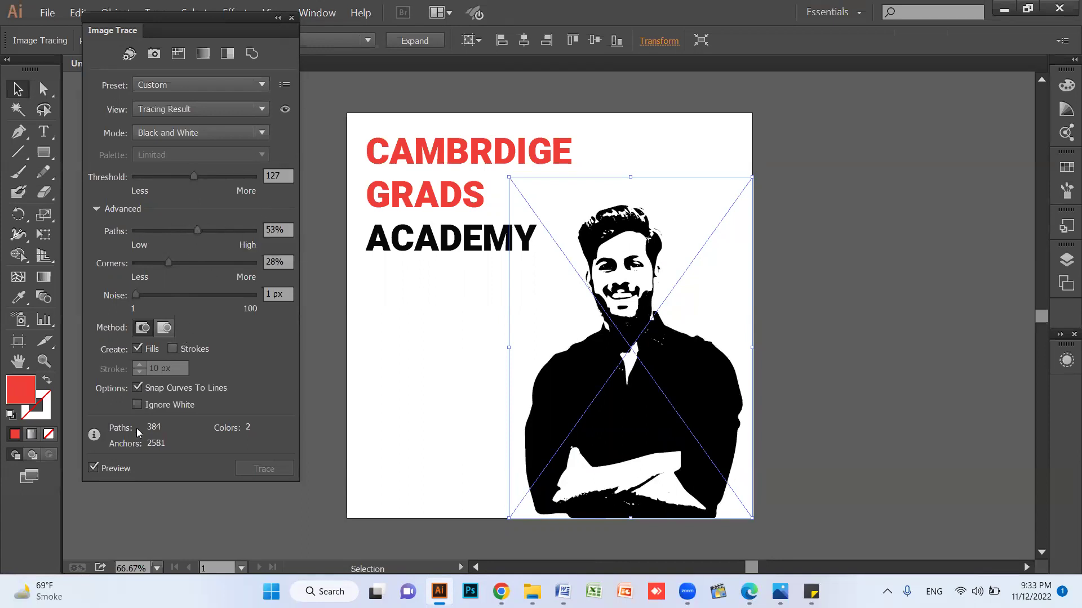
Make the portrait trace ignore white and expand it into editable vector paths
left_click(137, 405)
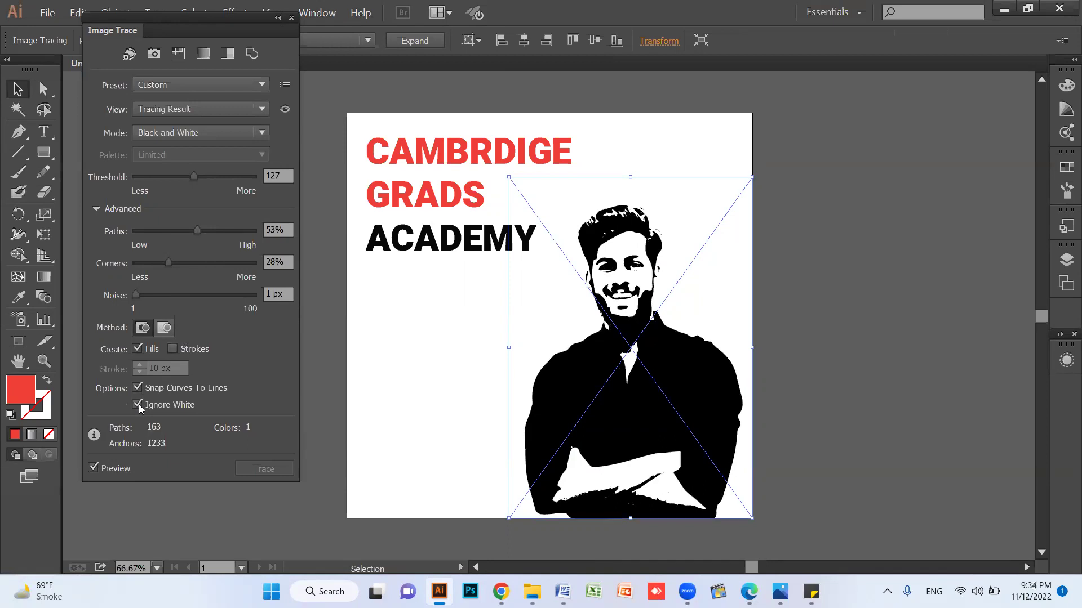
left_click(292, 18)
left_click(414, 41)
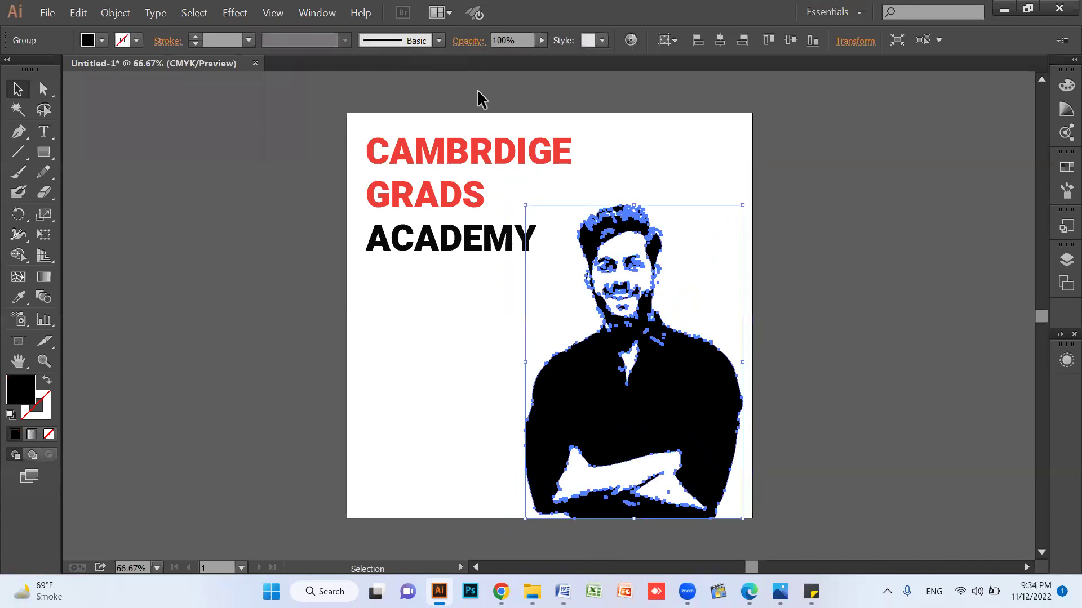
Try the heading's red and the dark grey of the canvas surroundings as the traced portrait's fill colour
key("i")
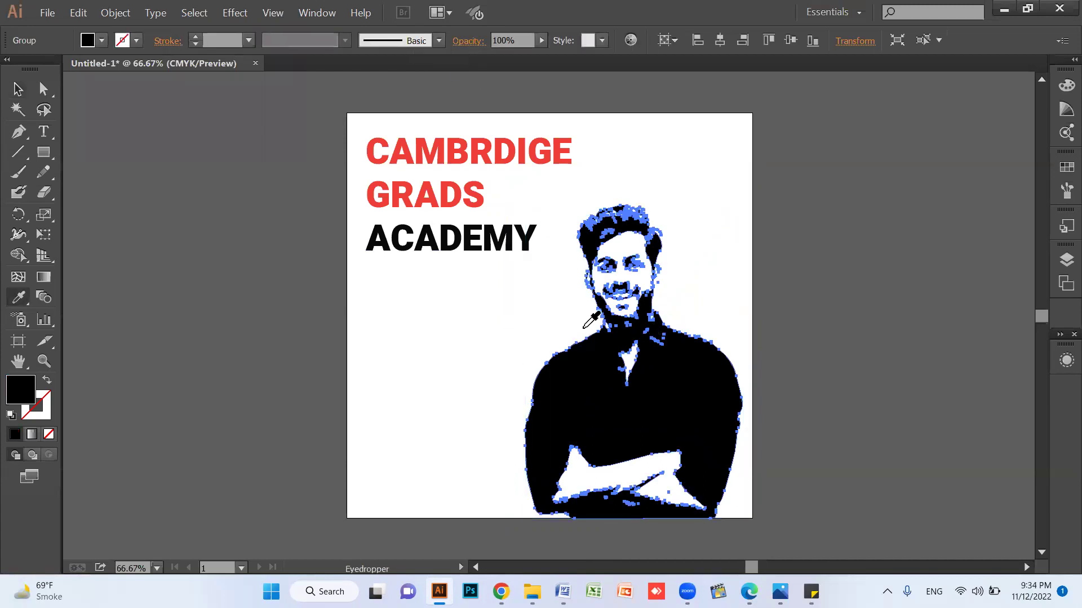
left_click(431, 192)
key("v")
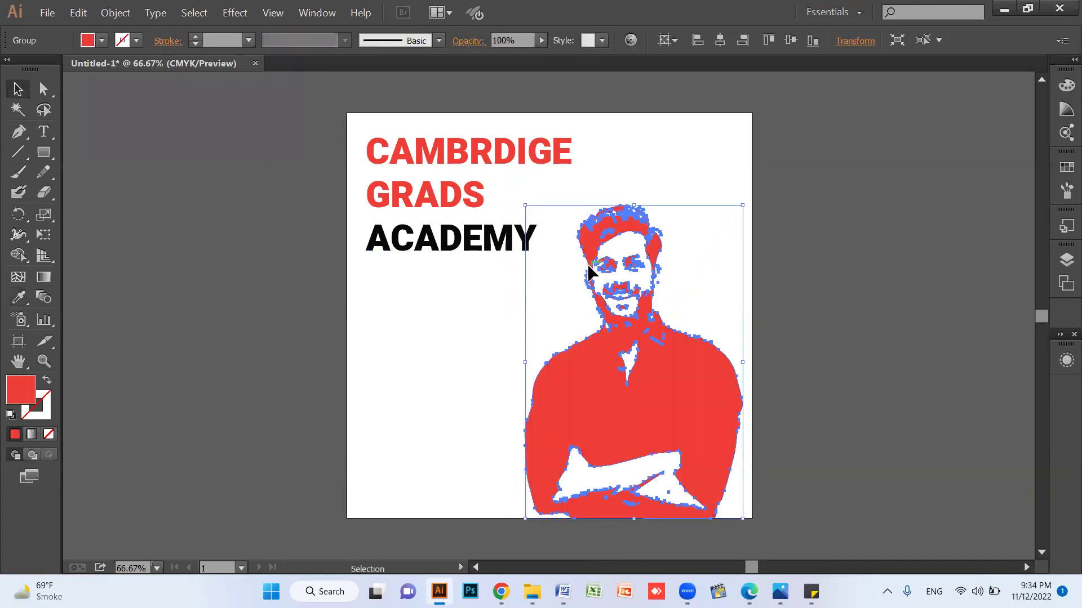
key("i")
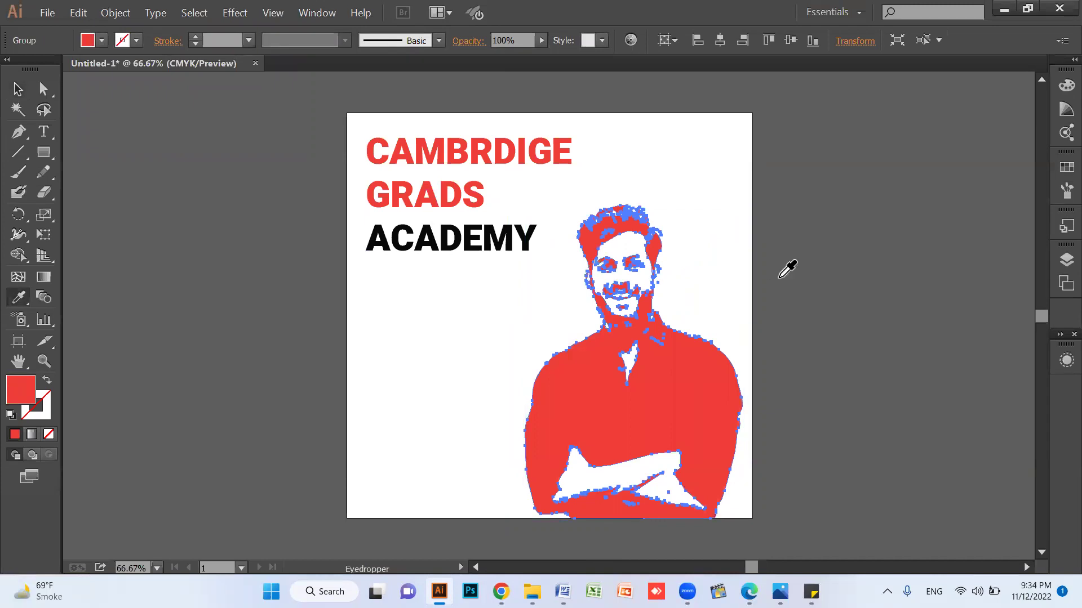
left_click(791, 268)
key("v")
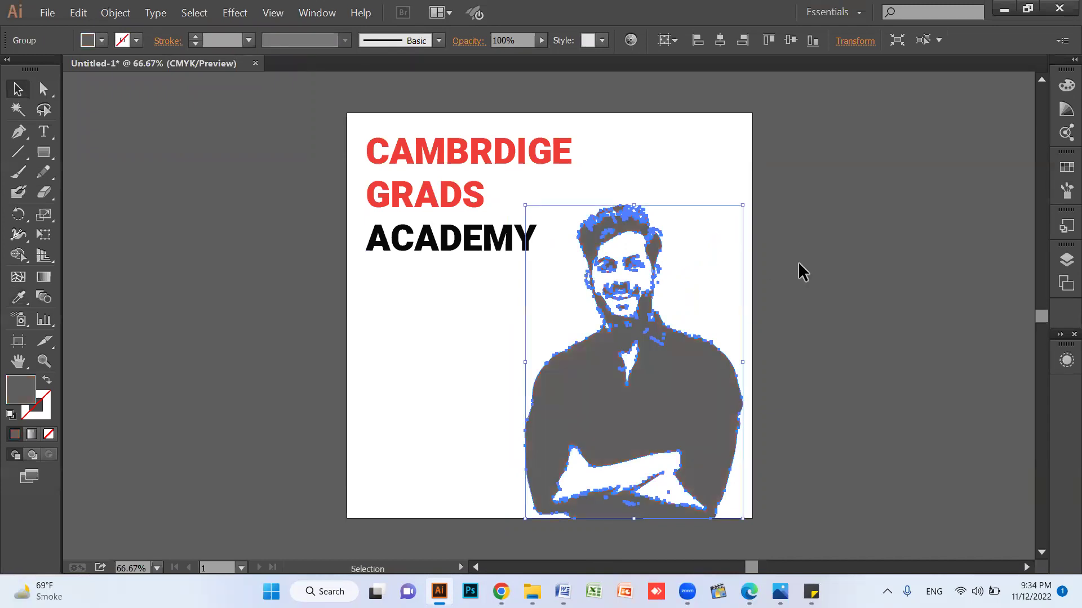
left_click(853, 300)
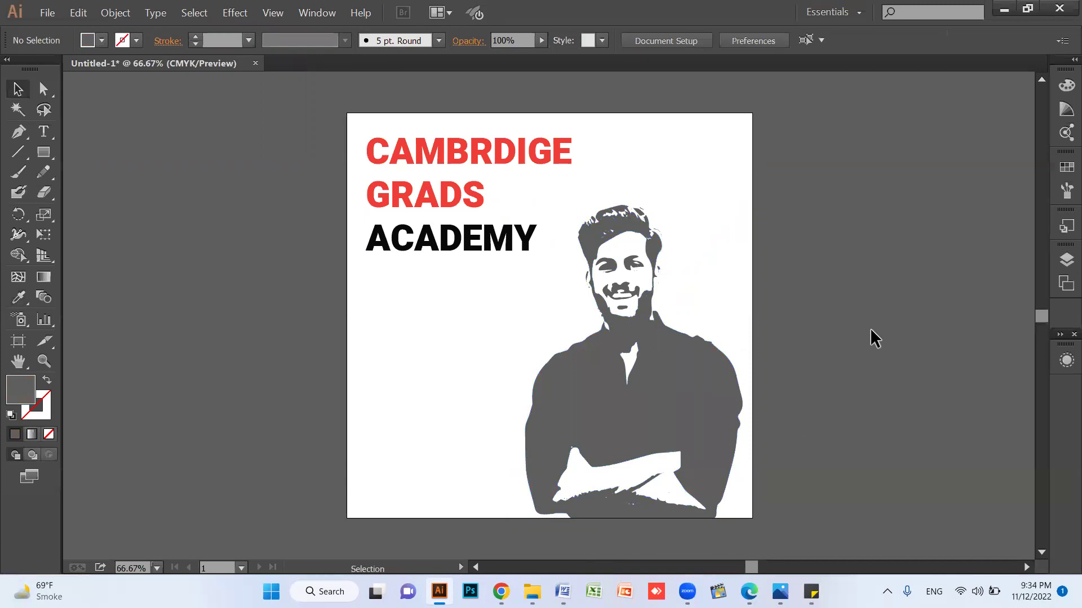
Move the traced portrait slightly right and down so it extends past the artboard's right and bottom edges
left_click(742, 407)
left_click_drag(745, 414, 754, 418)
left_click(841, 386)
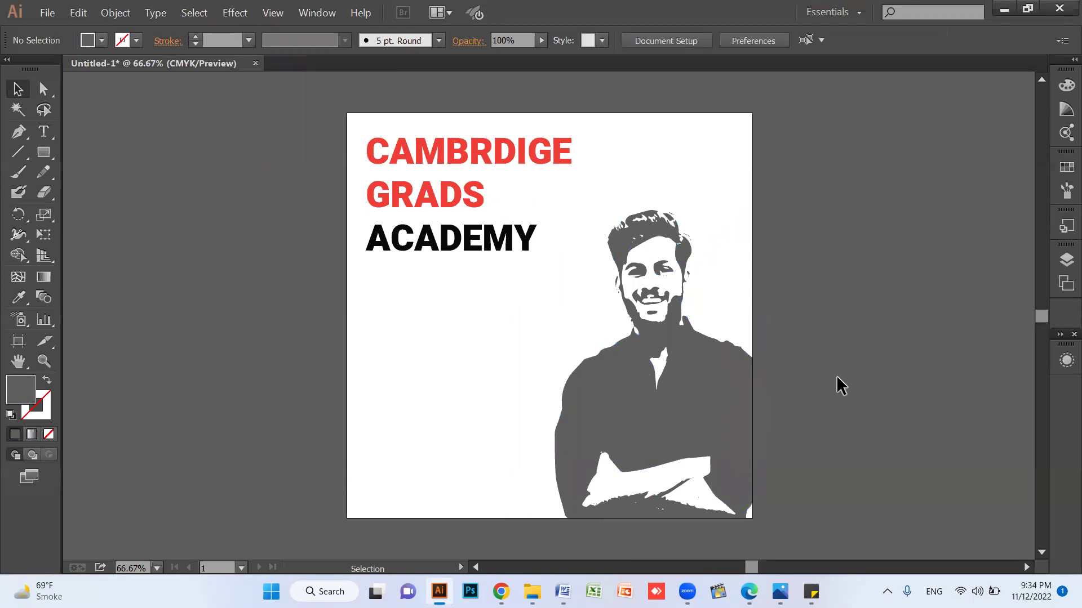
Switch to the Cambridge Grads folder and view the student card-01 and student card-02 images
left_click(1003, 10)
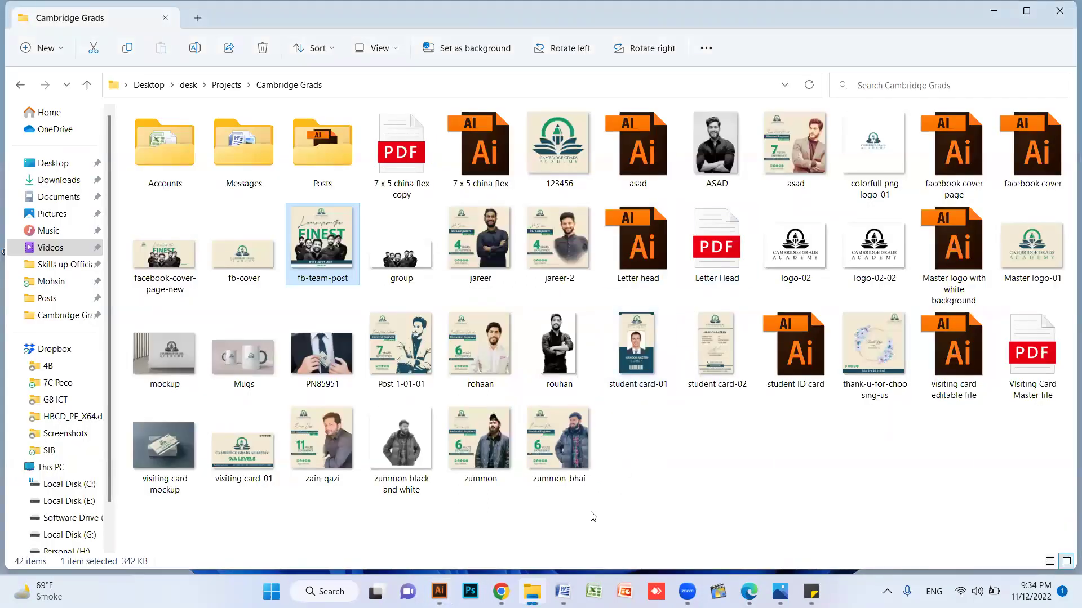
left_click(780, 592)
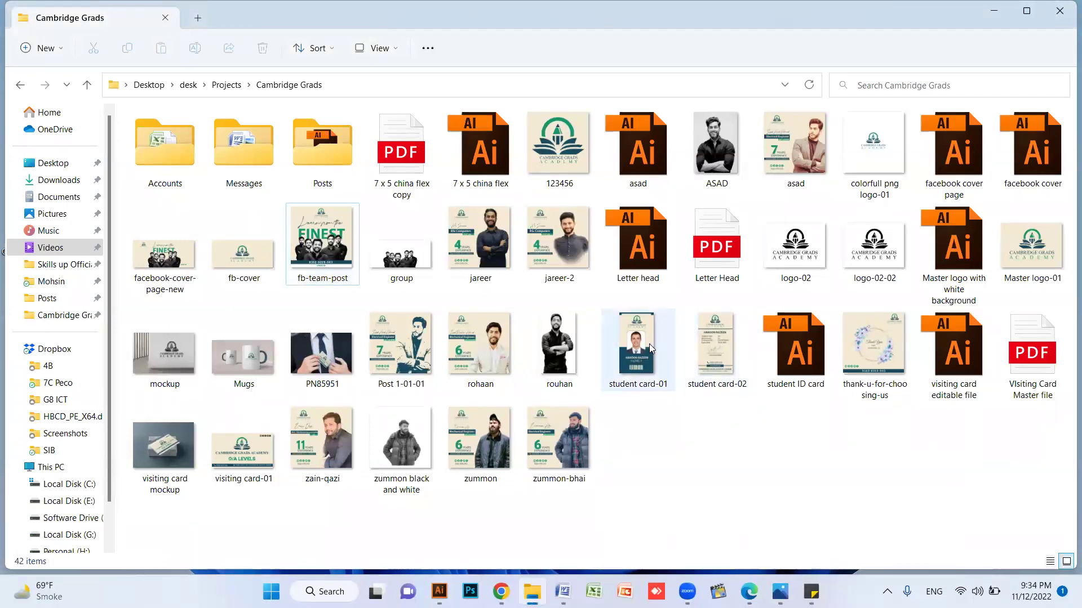
left_click(649, 343)
double_click(649, 343)
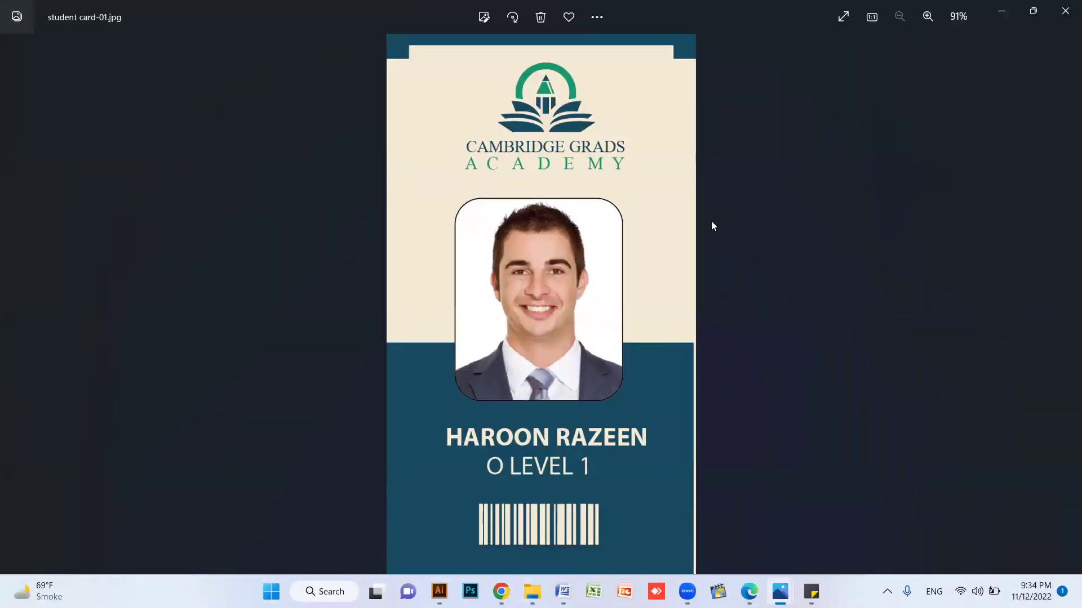
key("Right")
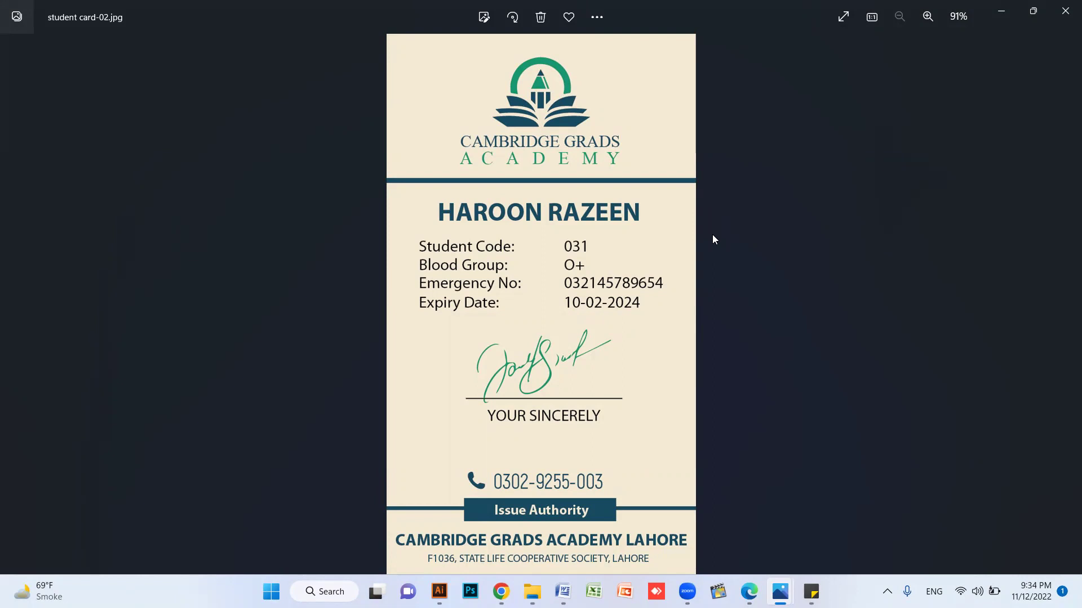
Switch to the Graphic Designing.jpg image and examine its course outline at different zoom levels
mouse_move(780, 591)
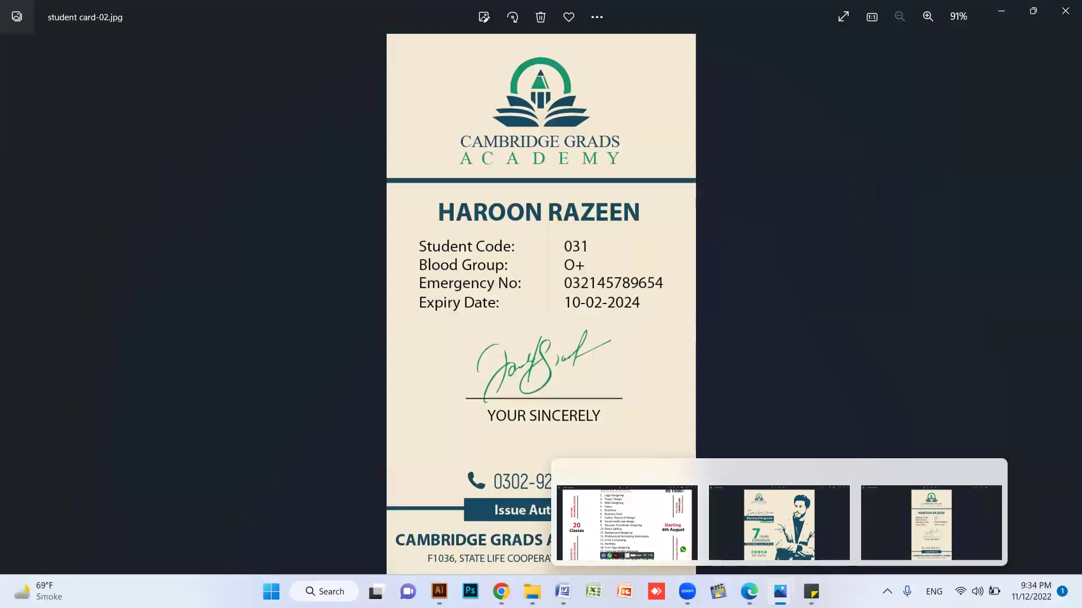
left_click(627, 510)
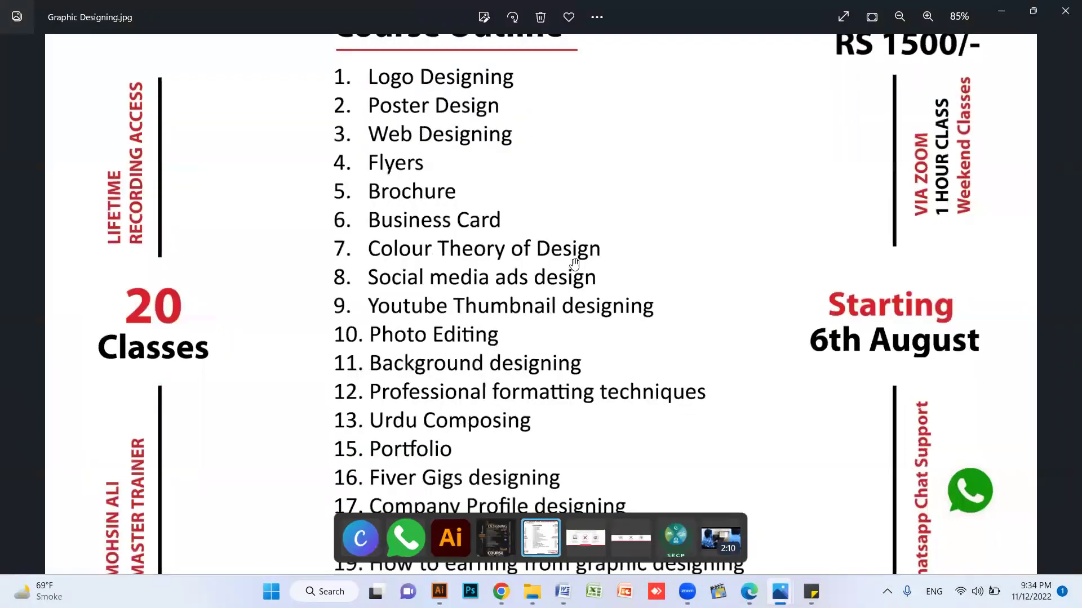
scroll(573, 263, "down", 2)
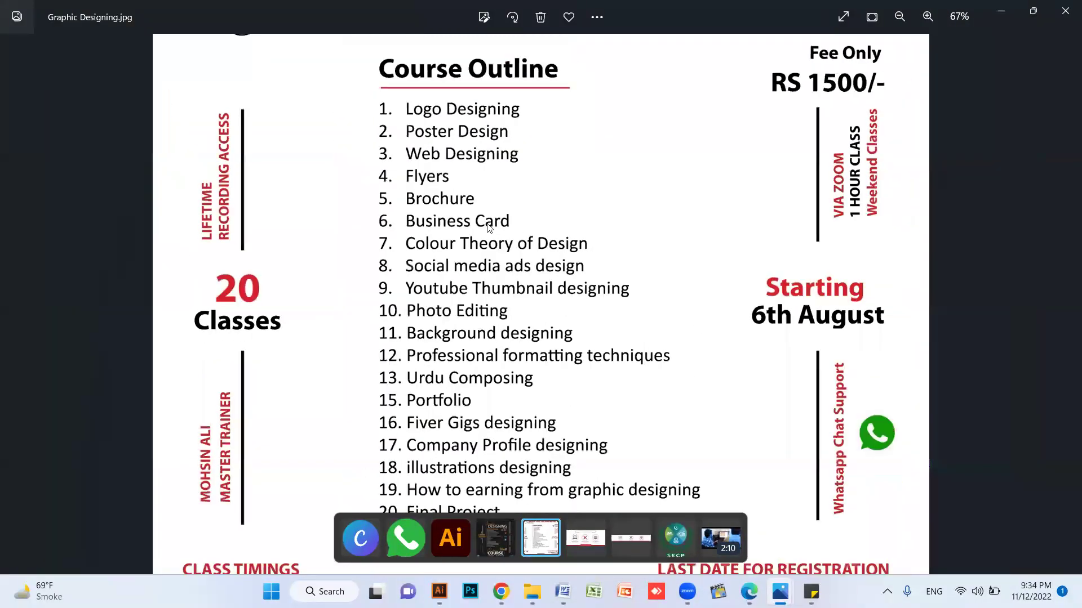
scroll(489, 227, "up", 2)
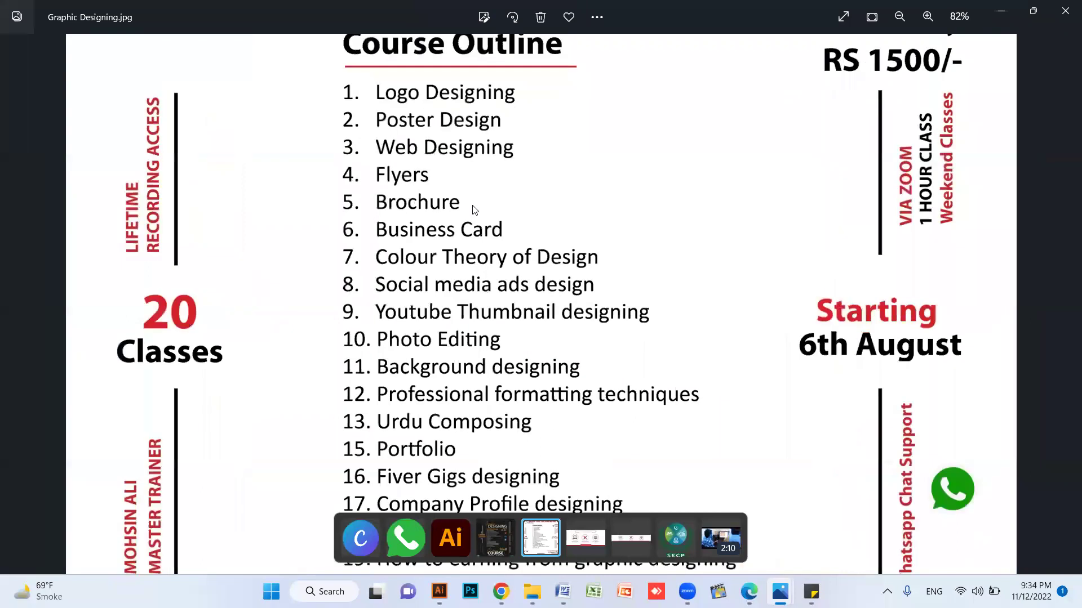
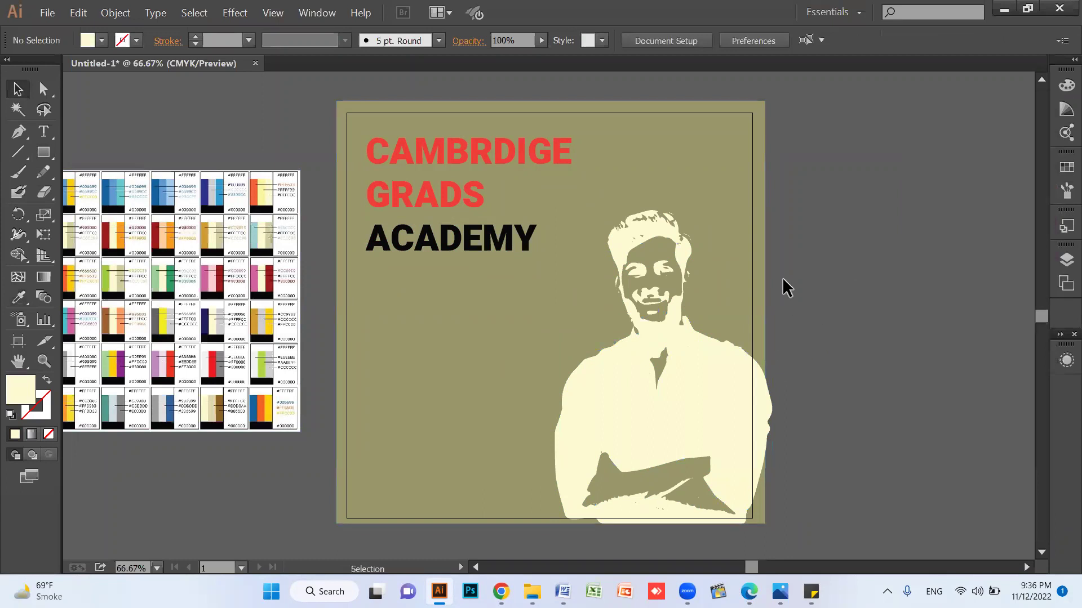
Recolour the traced portrait dark red, sampled from the pink-and-red combination in the colour palette image
left_click(698, 371)
key("i")
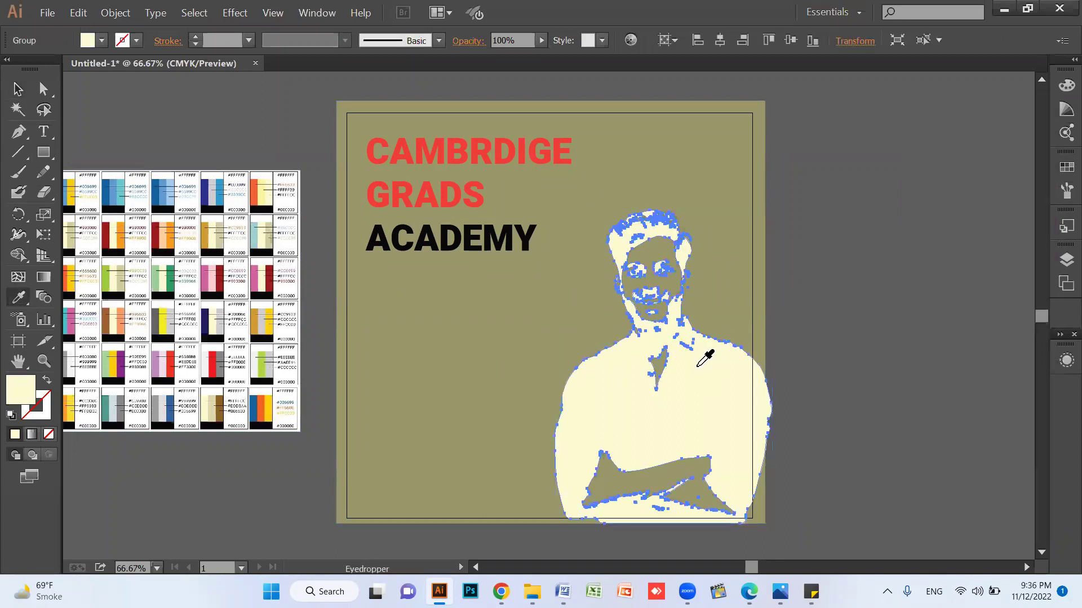
left_click(221, 283)
key("v")
Fill the background rectangle with the light pink from the same palette combination and deselect it
left_click(438, 338)
key("i")
left_click(213, 277)
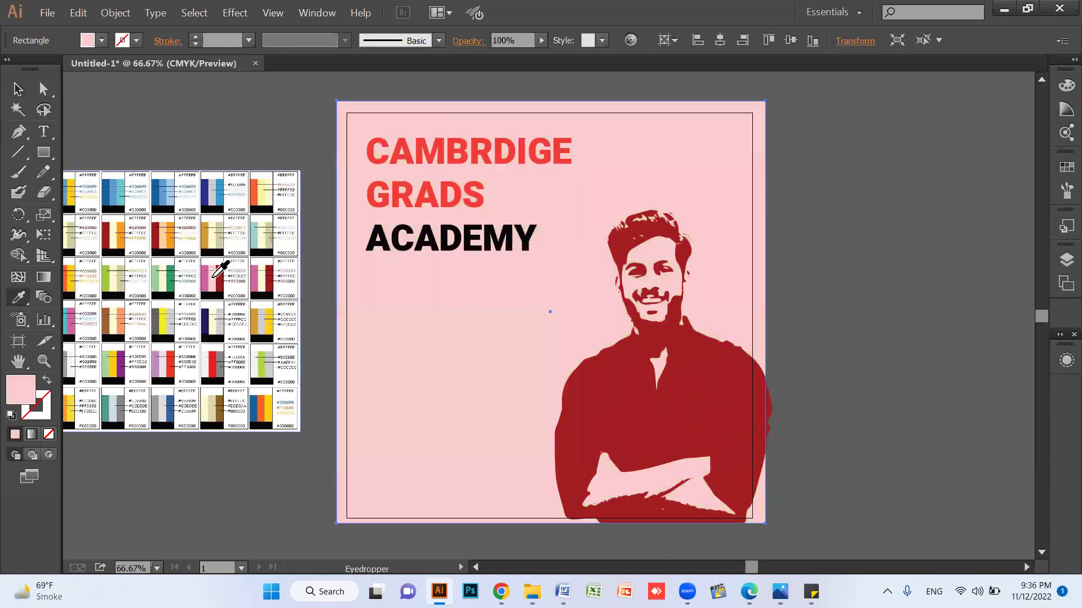
key("v")
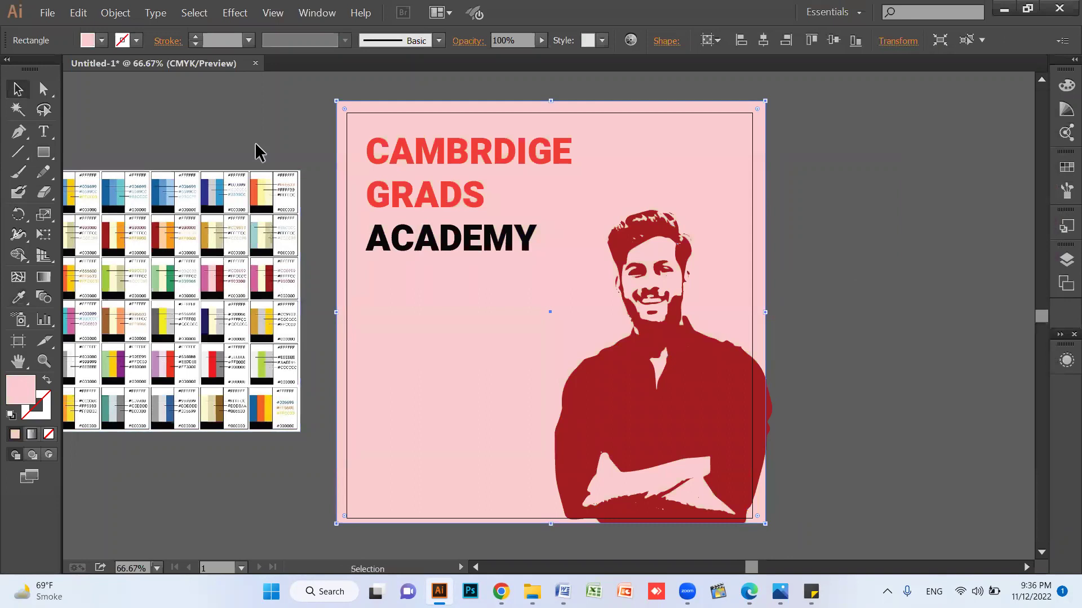
left_click(295, 94)
Recolour the whole heading with the dark red sampled from the portrait and deselect it
left_click(434, 149)
key("i")
left_click(630, 442)
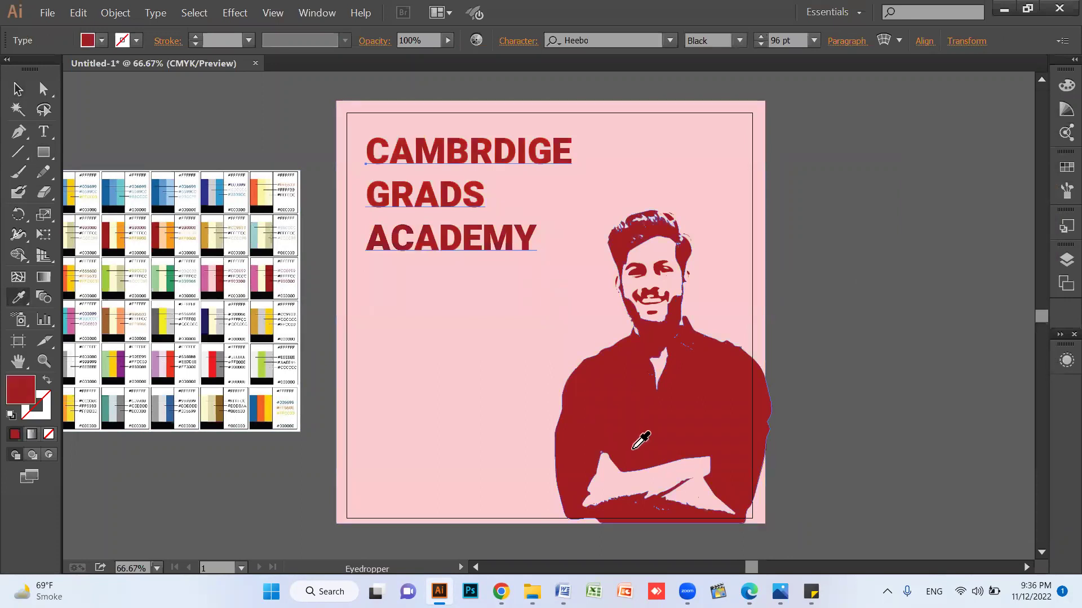
key("v")
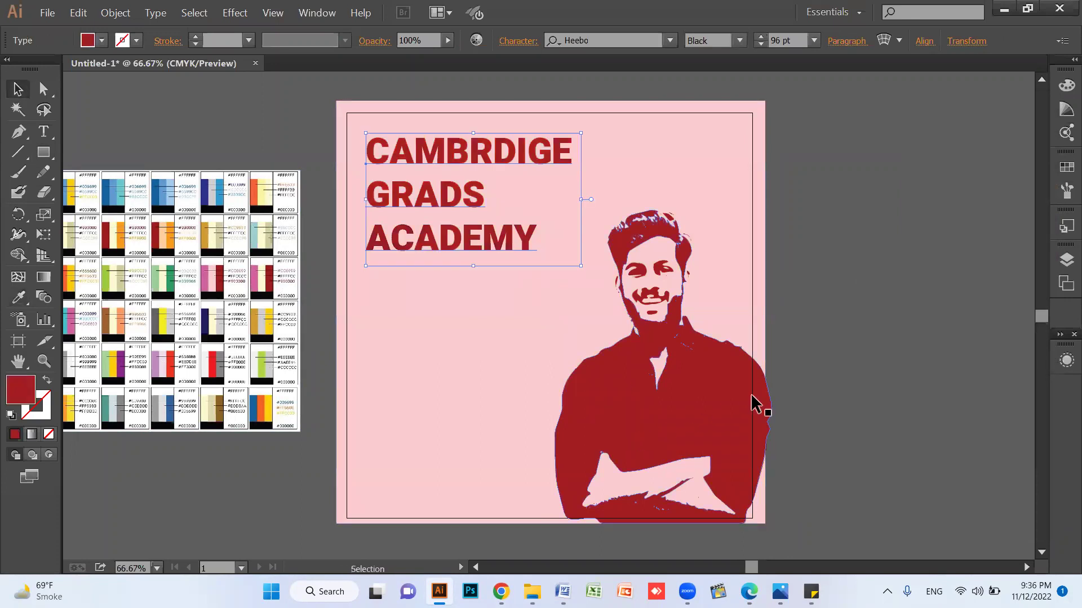
left_click(772, 469)
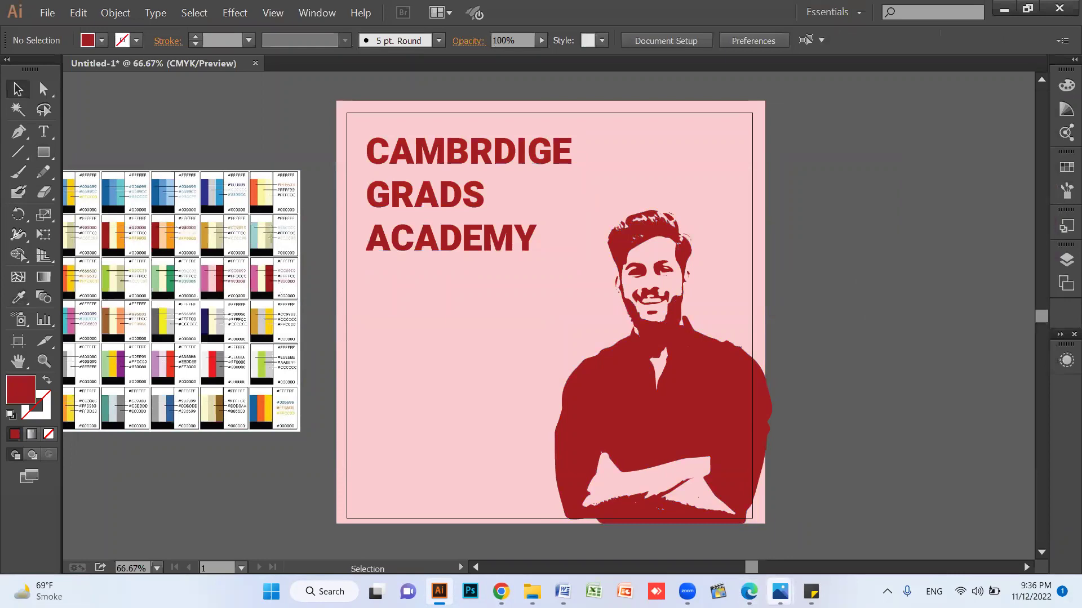
Check the course outline image again and minimise the open image, browser and folder windows to reach the desktop
mouse_move(779, 591)
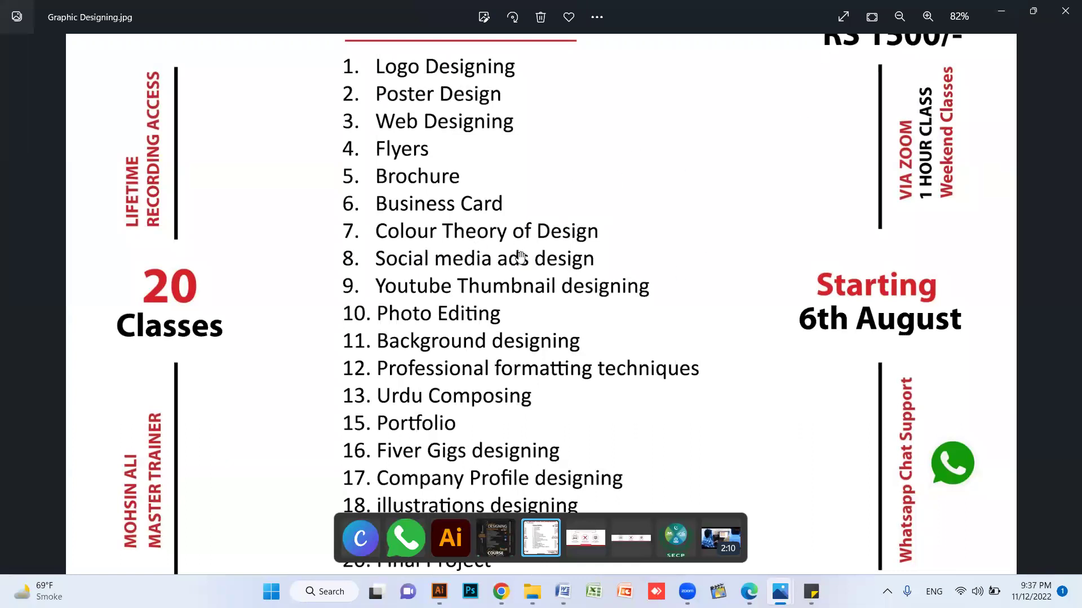
left_click(999, 12)
left_click(1004, 10)
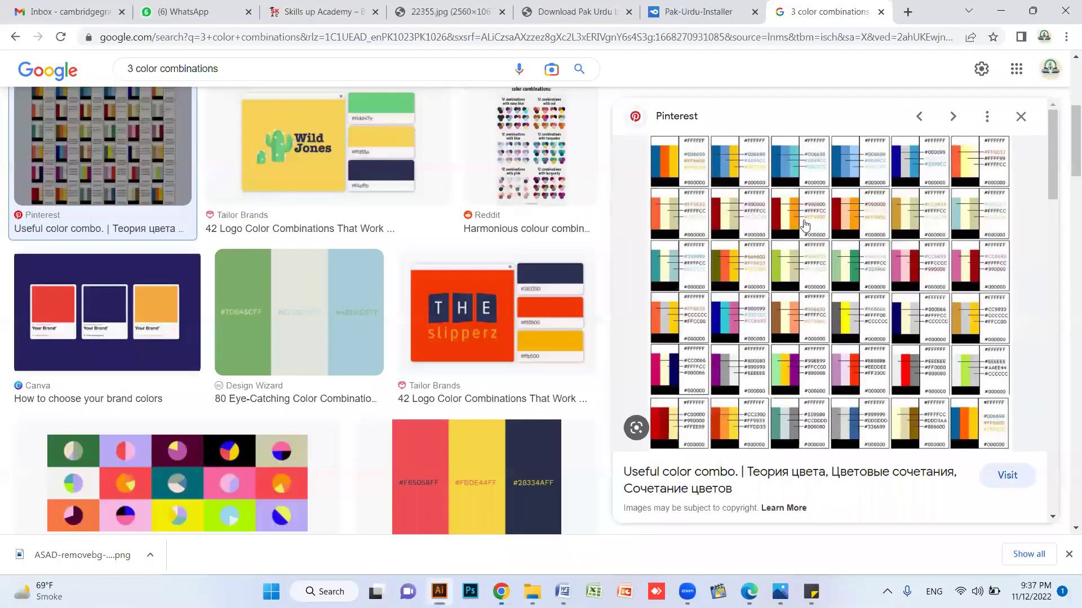
left_click(1006, 12)
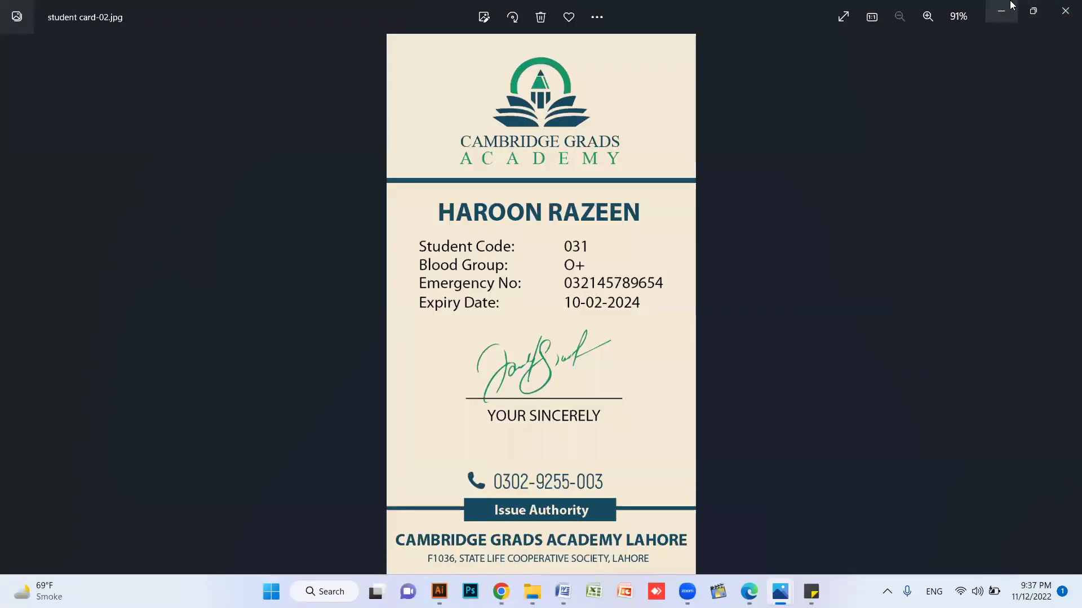
left_click(988, 20)
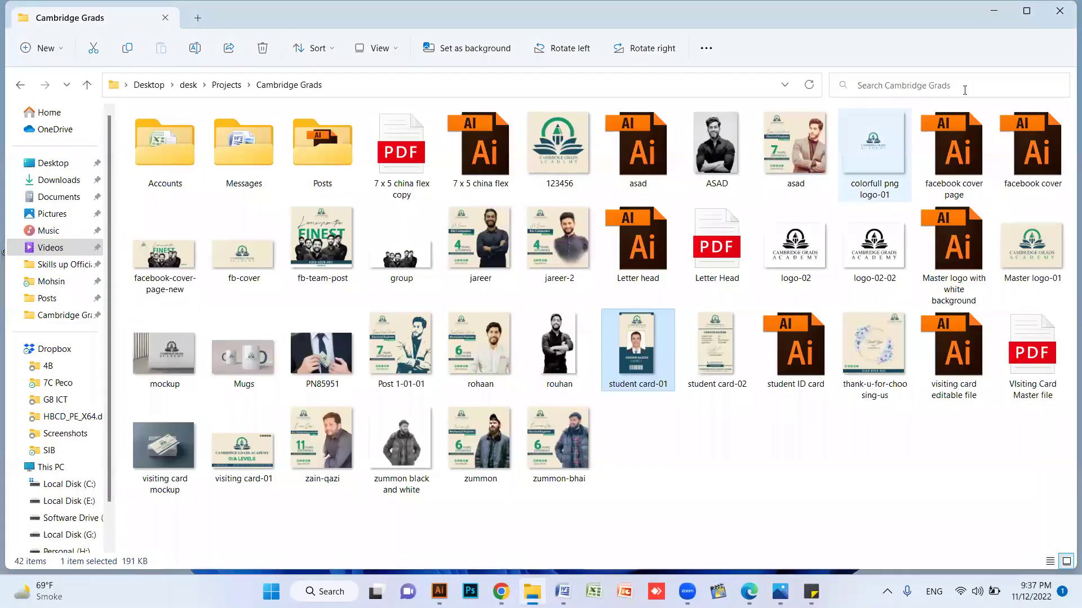
left_click(996, 15)
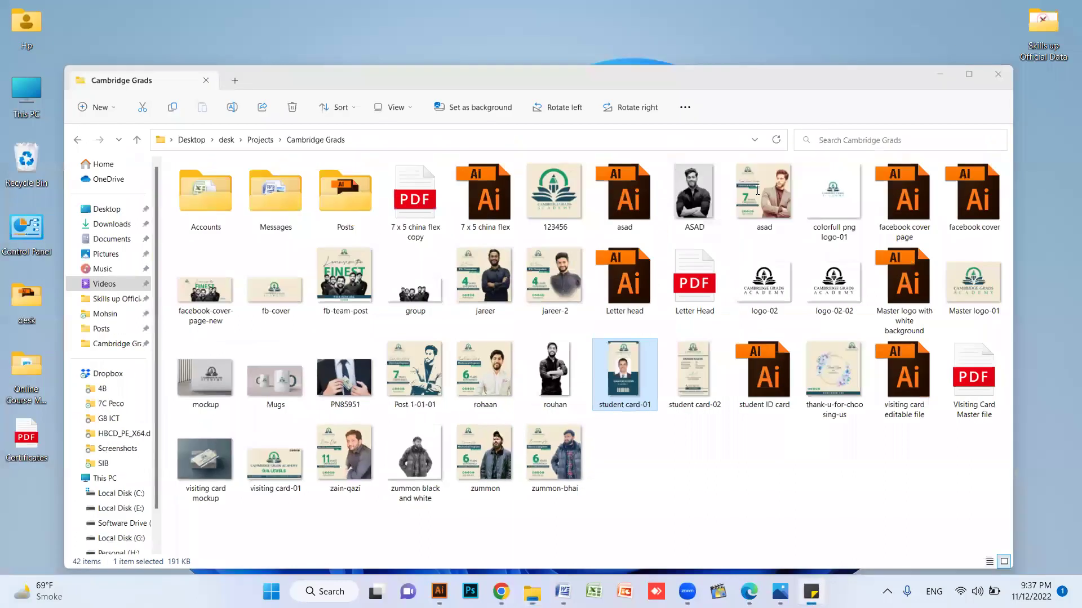
key("super+Down")
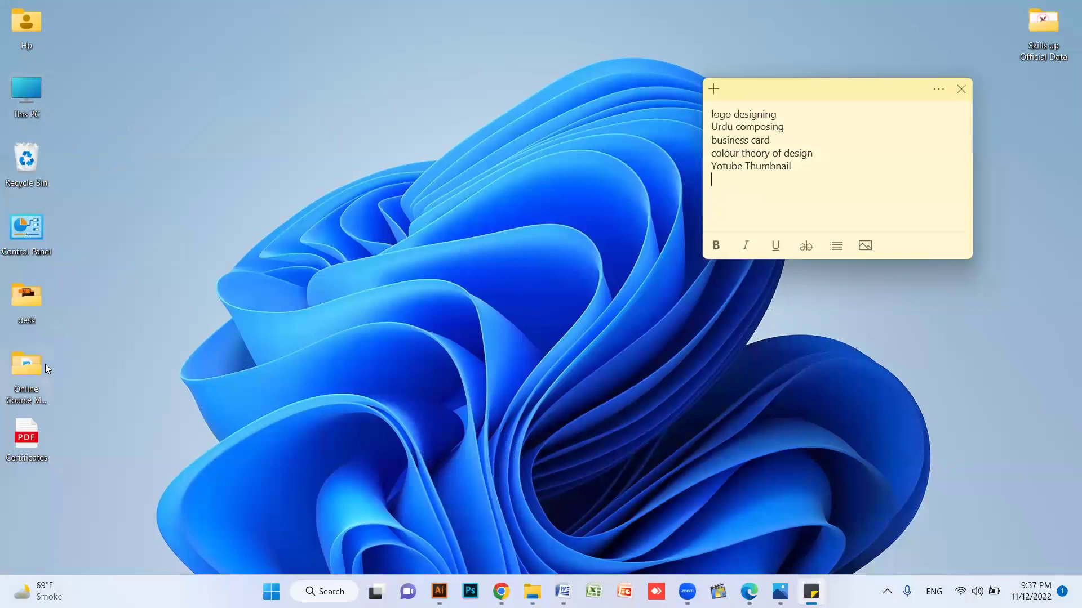
Browse from This PC to the Projects (I:) drive and open the electrohomes folder
double_click(27, 88)
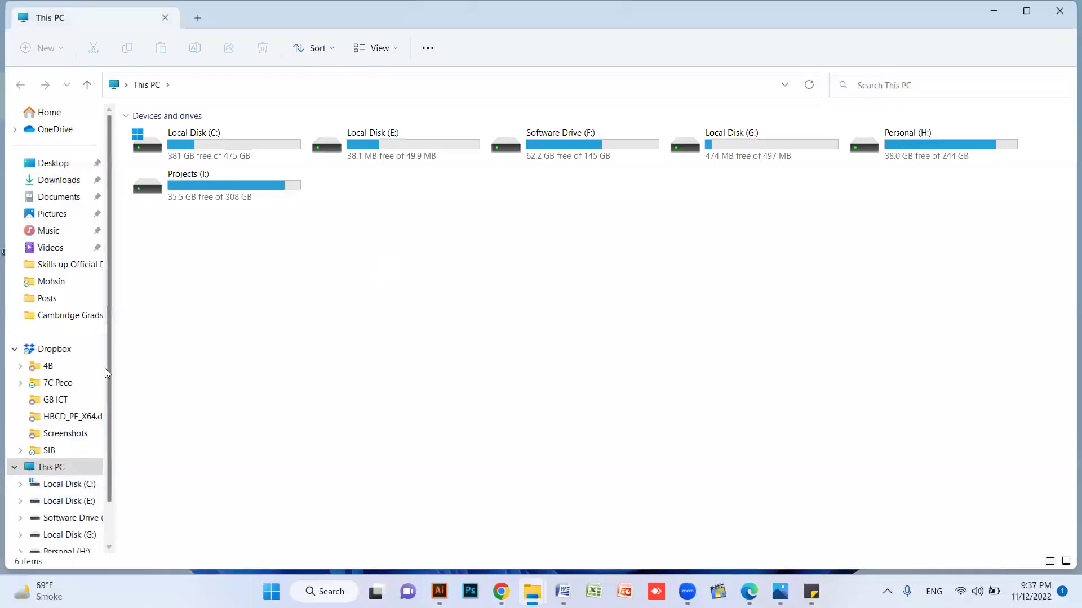
scroll(110, 364, "down", 1)
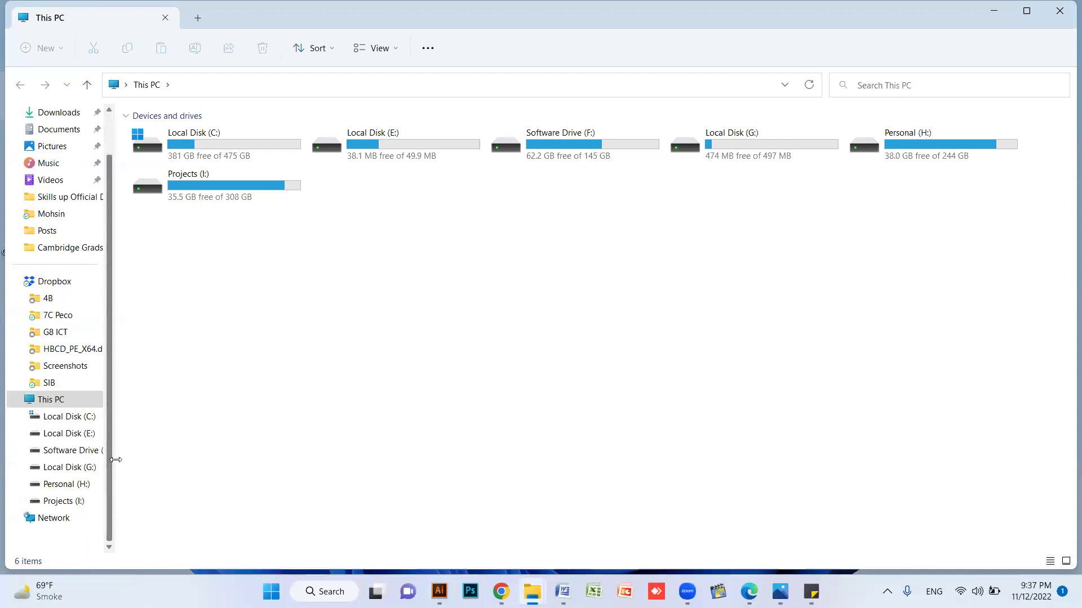
left_click(70, 501)
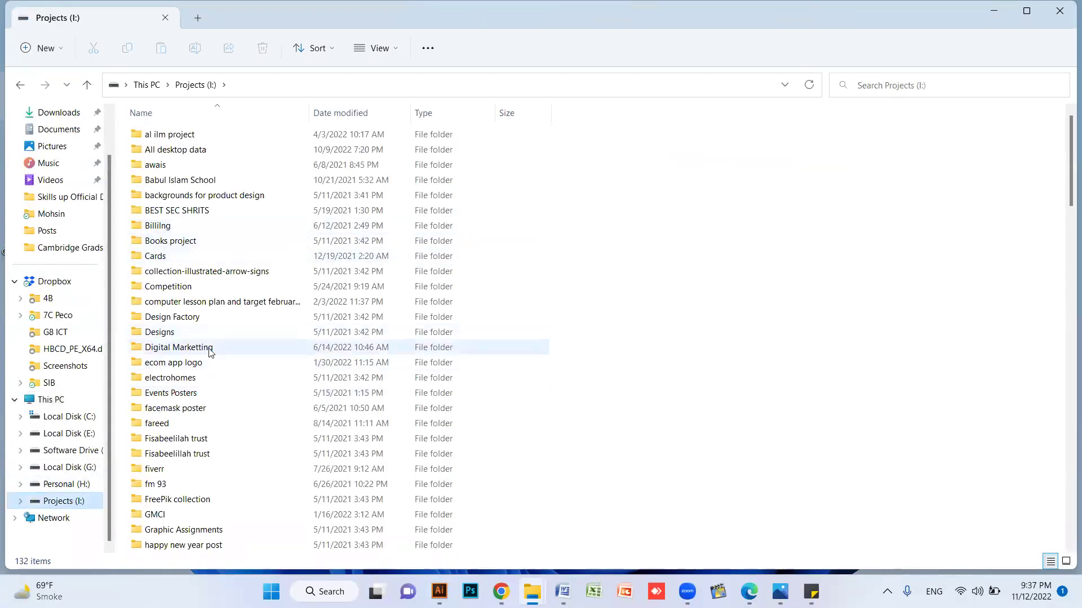
left_click(182, 455)
key("e")
key("e")
key("e")
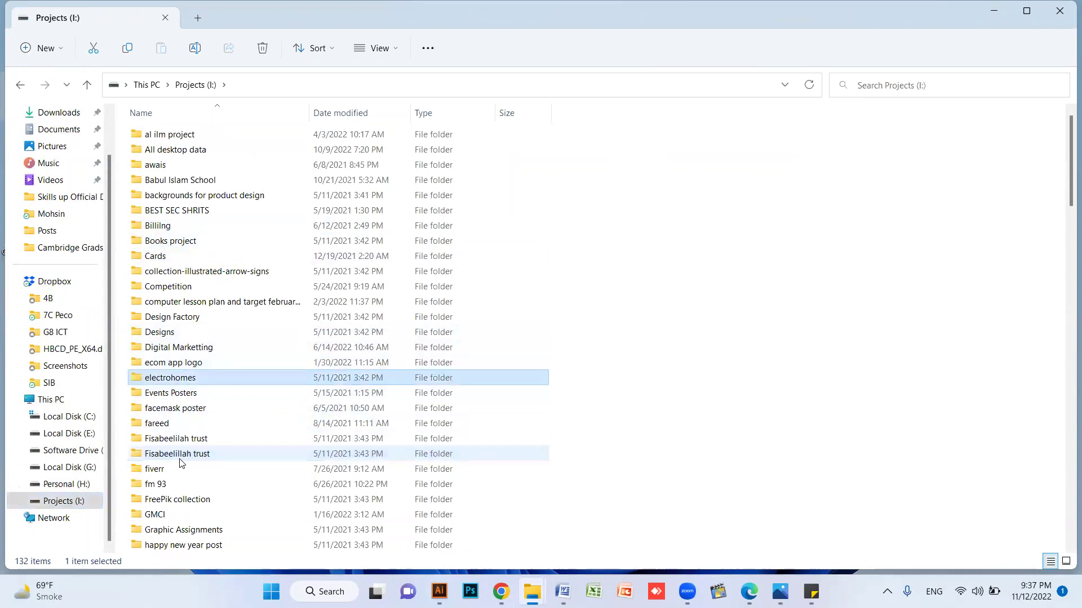
key("Up")
key("Return")
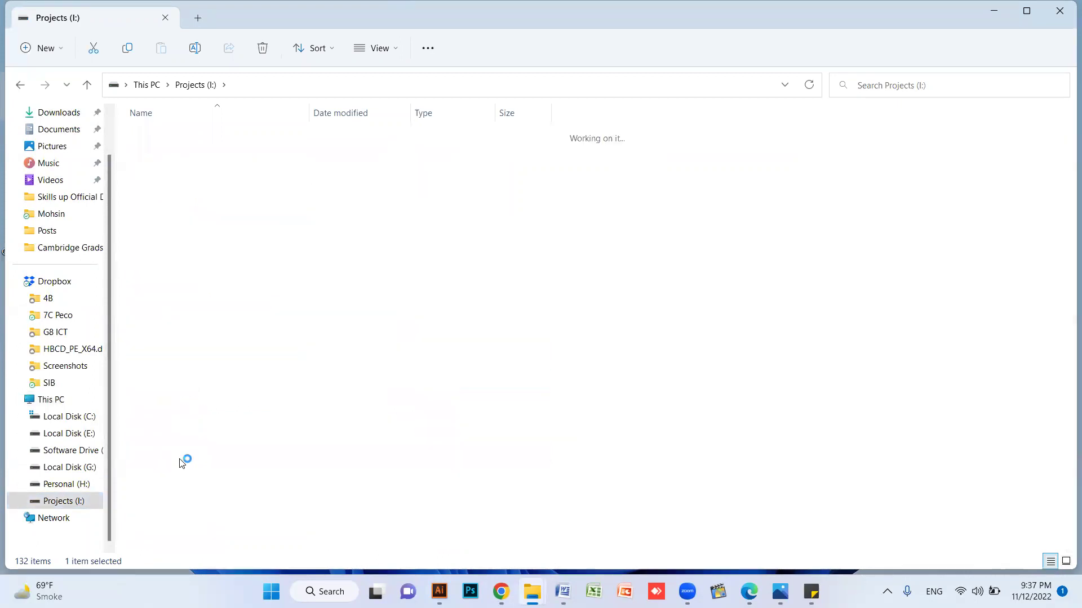
Find the 700 X 800-02 smart phones poster among the folder's files and open it for viewing
key("Right")
key("Right")
key("Right")
key("Right")
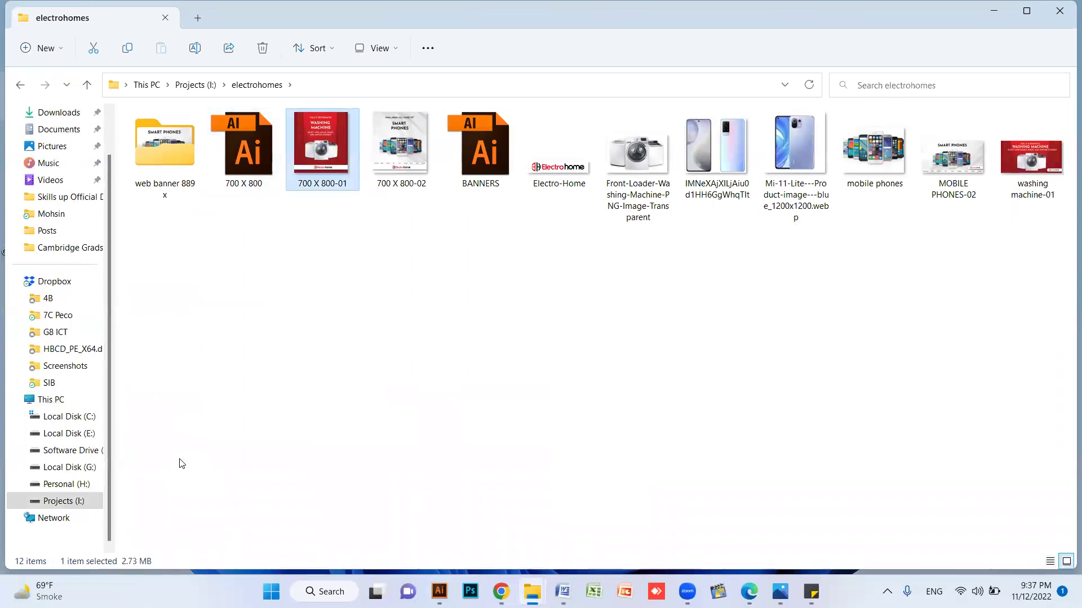
key("Right")
key("Left")
key("Left")
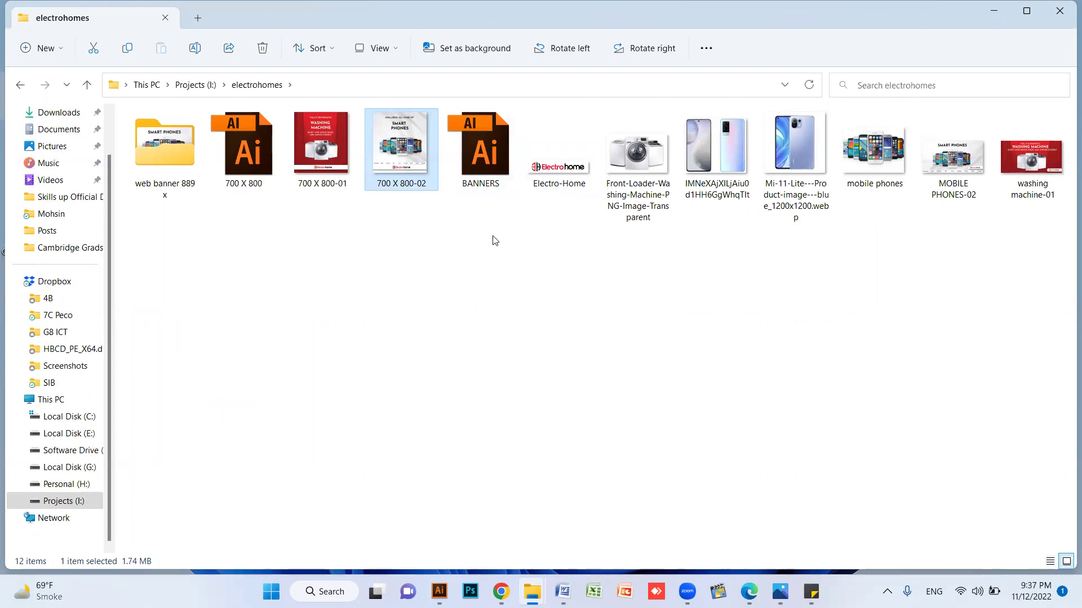
double_click(404, 167)
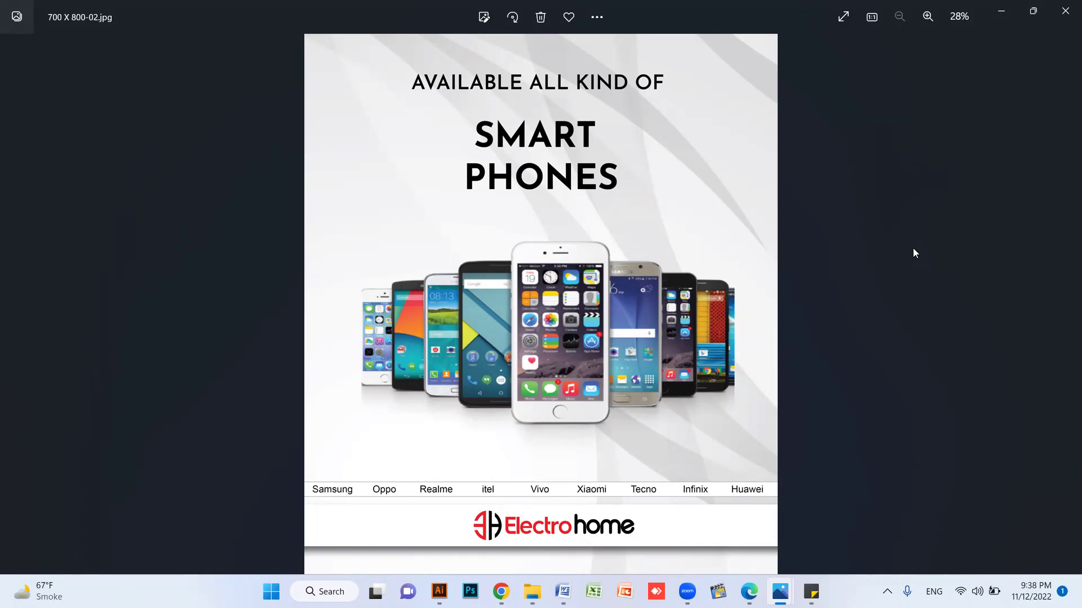
Put the smart phones poster away, view the 700 X 800-01 washing machine poster, and minimise the folder to reach the desktop
left_click(1000, 12)
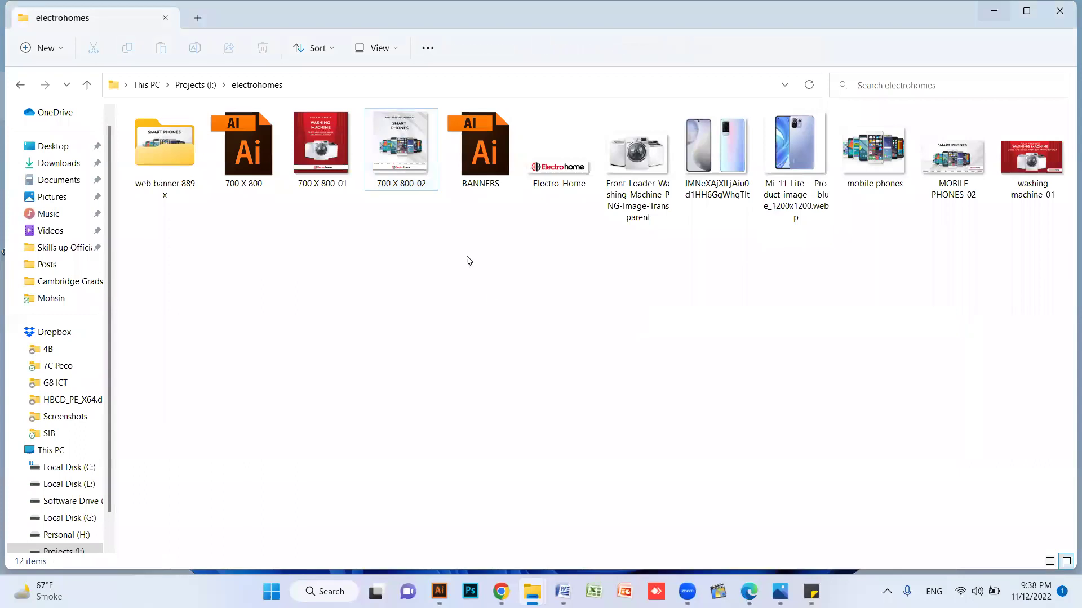
double_click(344, 144)
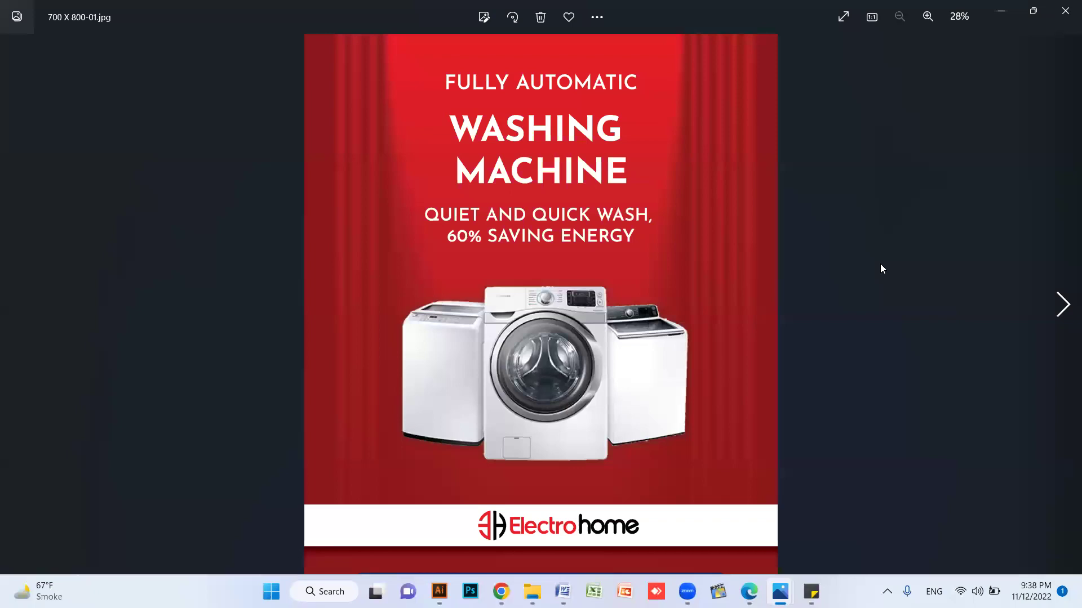
left_click(1065, 11)
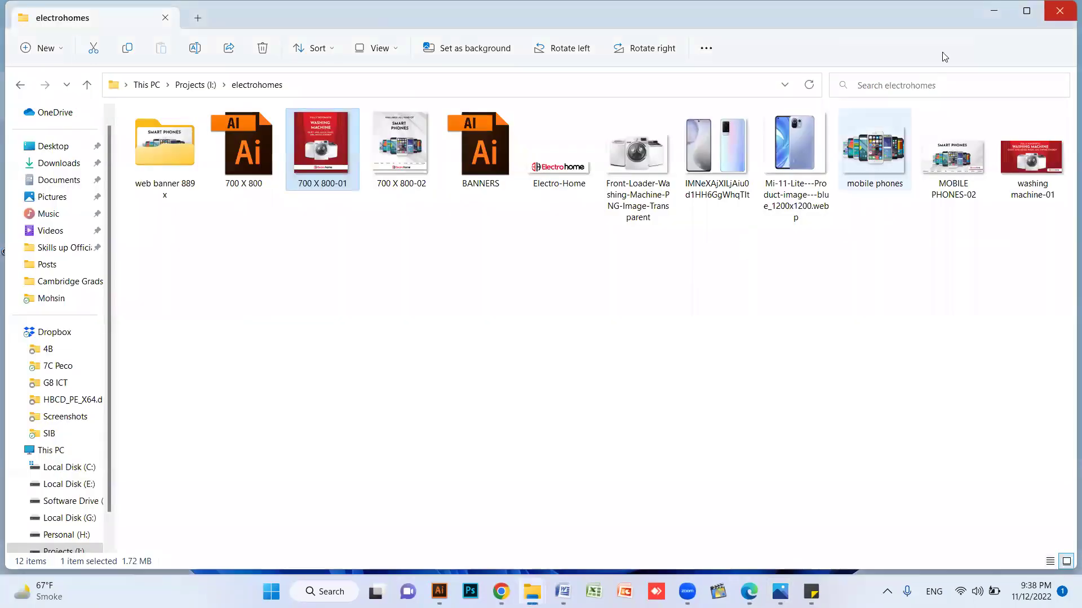
left_click(993, 10)
left_click(575, 365)
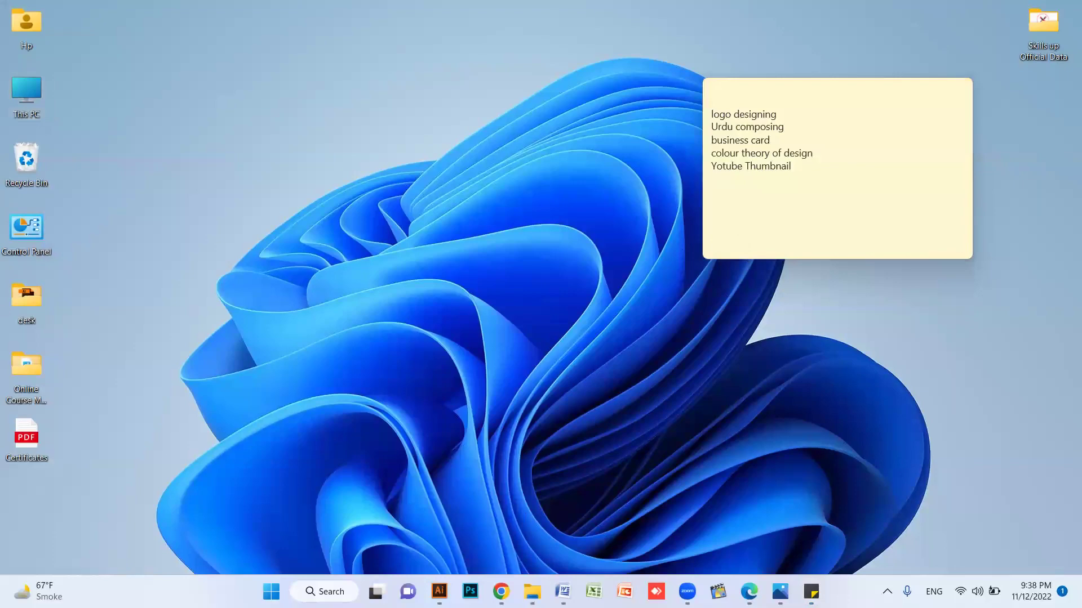
Switch to Chrome and replace the colour combinations query with an image search for "washing machine"
left_click(501, 592)
left_click(418, 66)
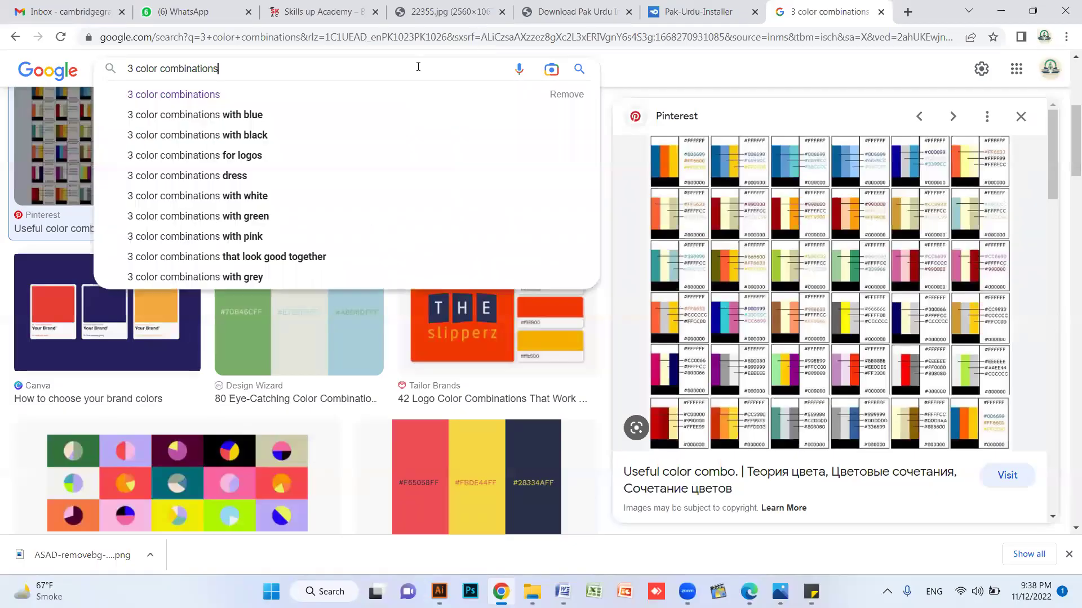
key("ctrl+a")
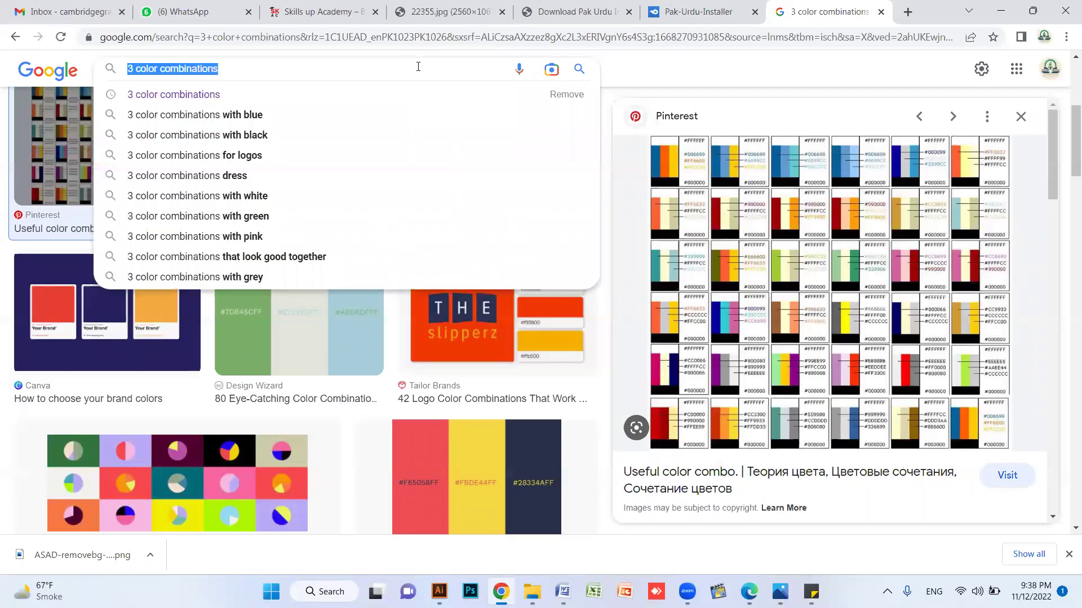
type("washing ")
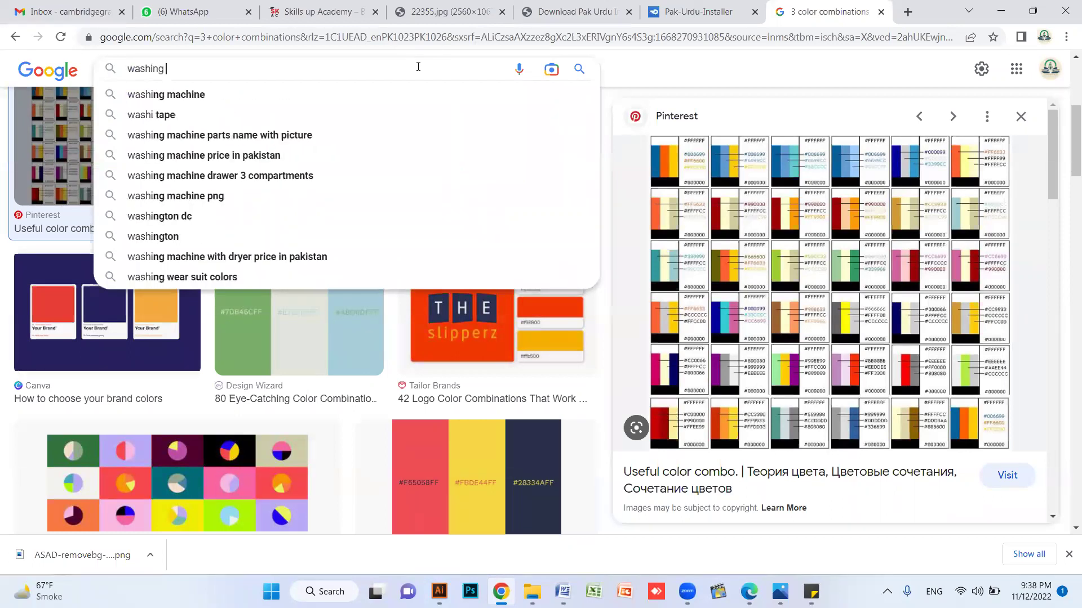
type("machine")
key("Return")
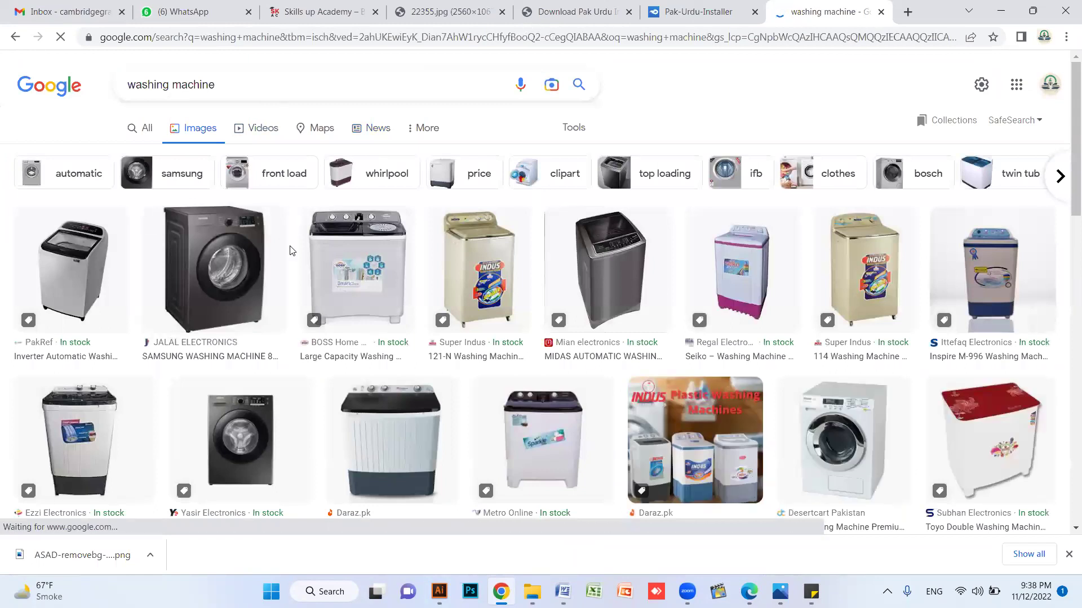
Open the BOSS Large Capacity Washing Machine result and copy its preview image
left_click(379, 257)
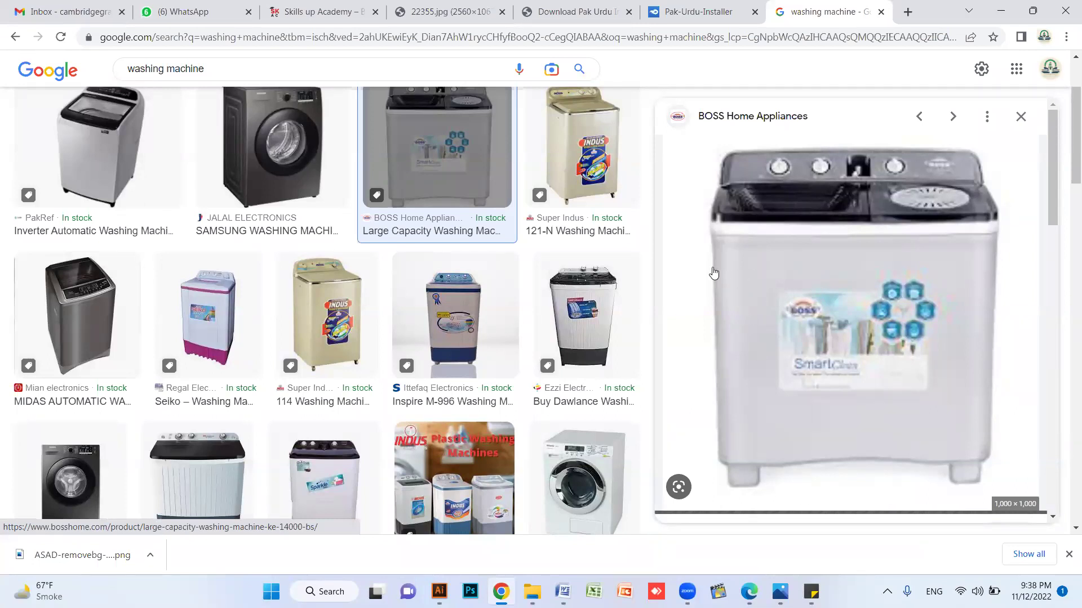
right_click(791, 226)
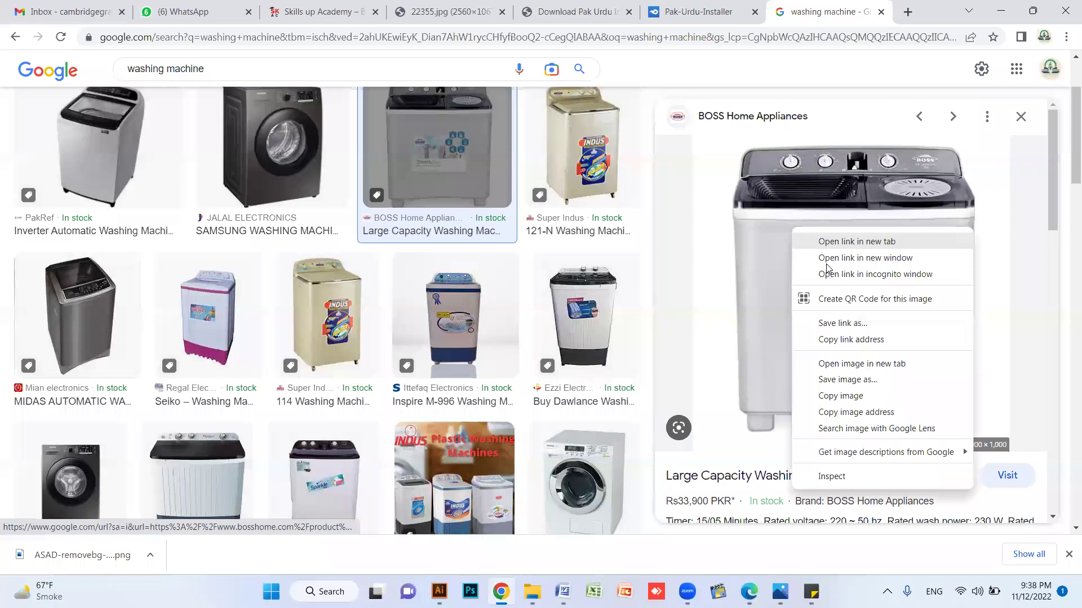
left_click(869, 396)
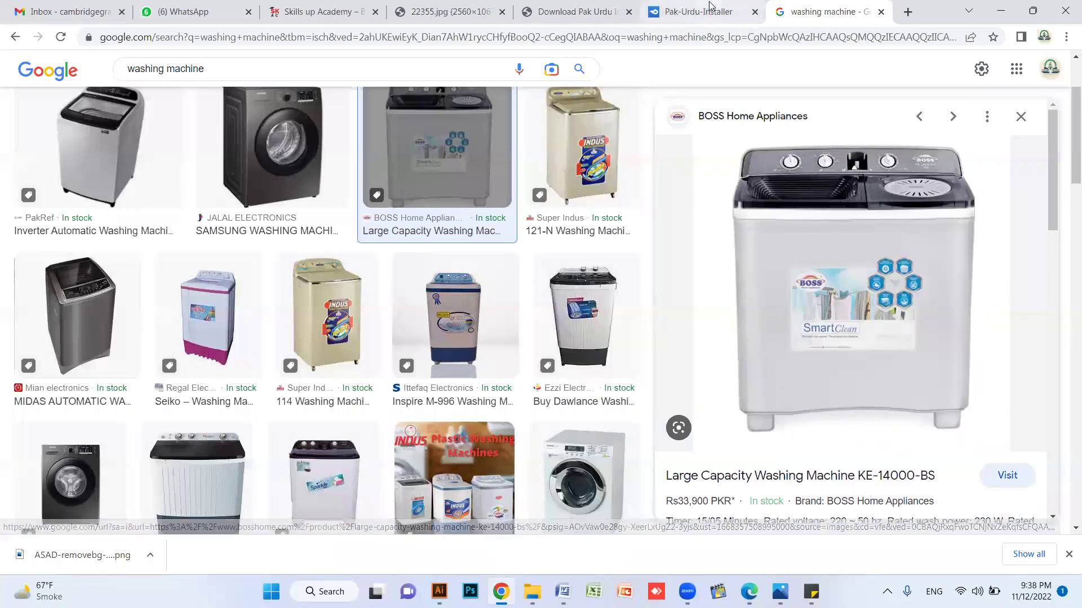
Go to remove.bg, paste the copied washing machine image for background removal, and download the 500 × 500 preview result
left_click(658, 38)
type("rem")
key("Return")
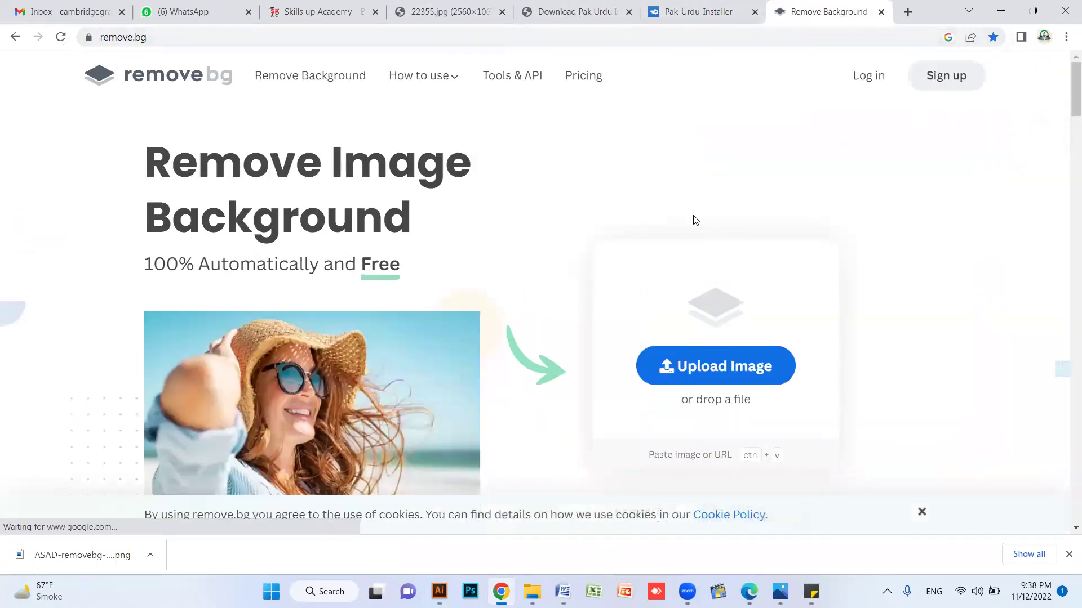
key("ctrl+v")
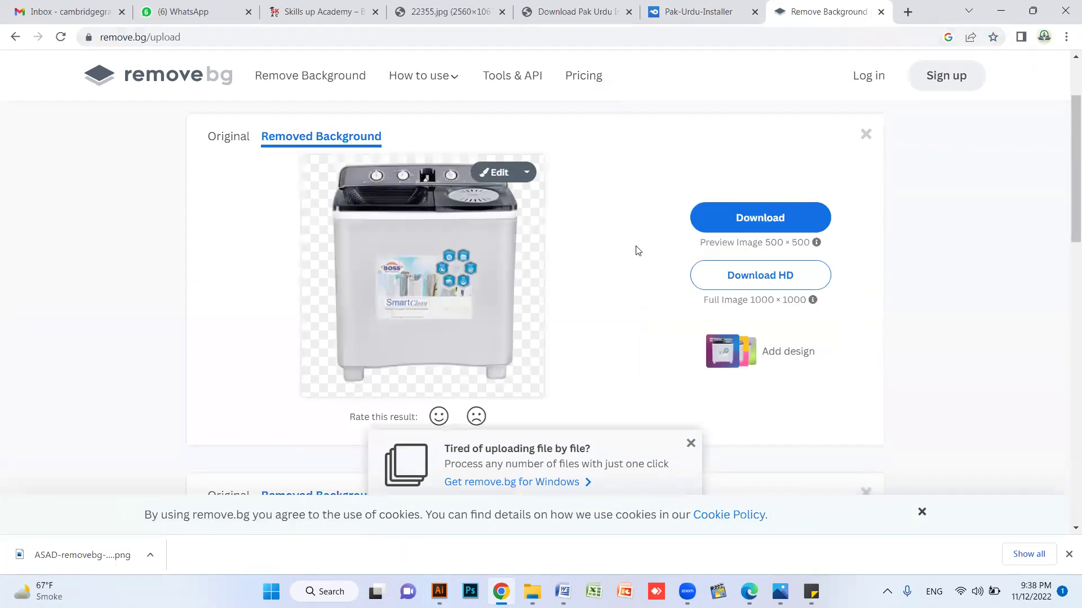
left_click(747, 226)
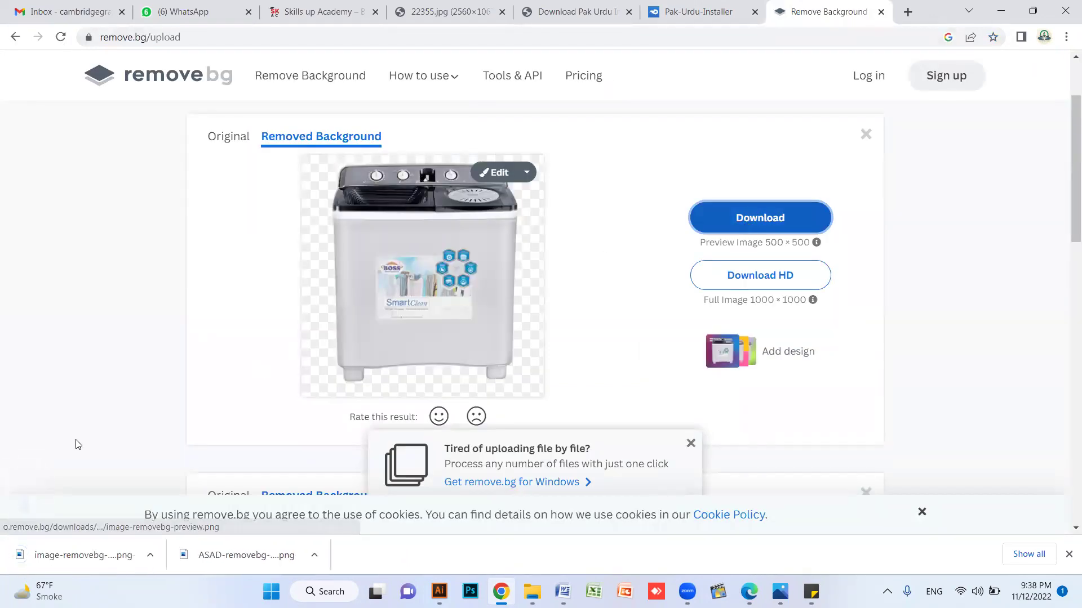
Place the downloaded washing machine cut-out on the Illustrator artboard and delete the man's dark red portrait
left_click_drag(85, 555, 492, 353)
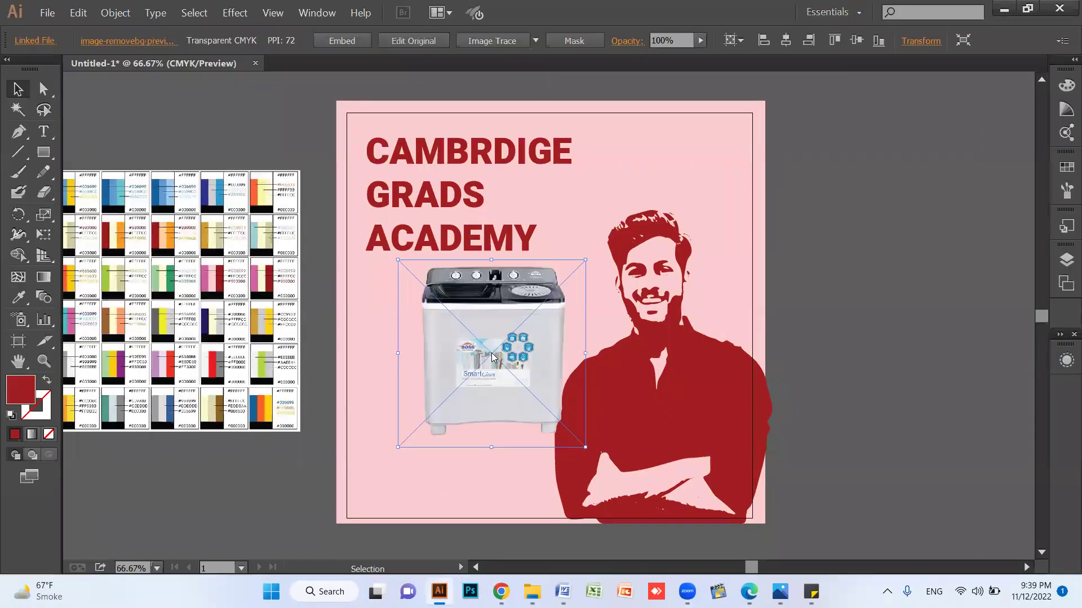
left_click(718, 372)
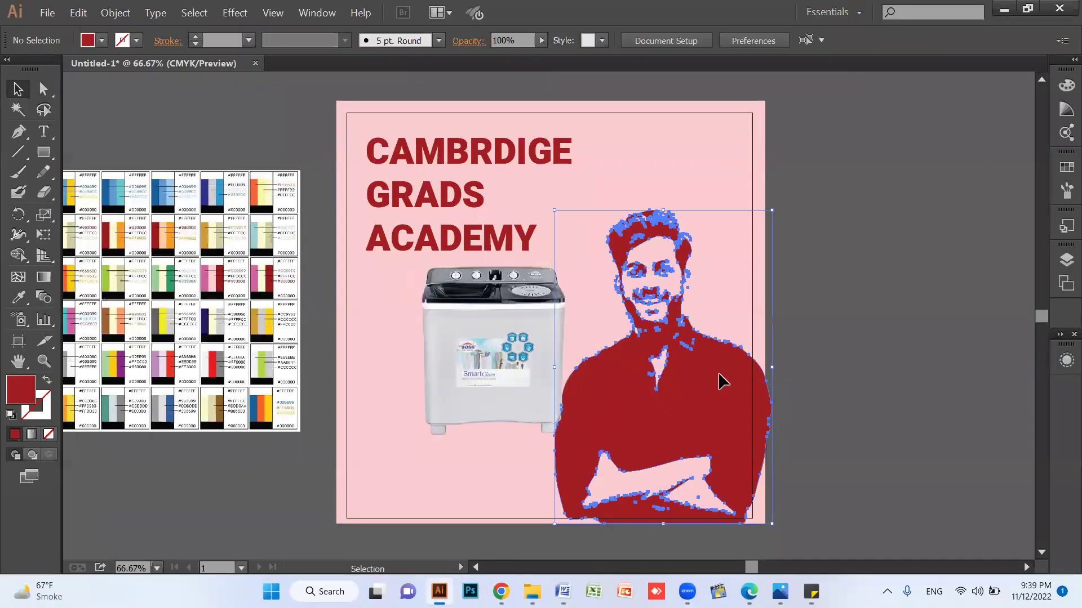
key("Delete")
Replace the academy heading text with "WASHING MACHINE" and shift the heading slightly down and to the right
left_click(519, 236)
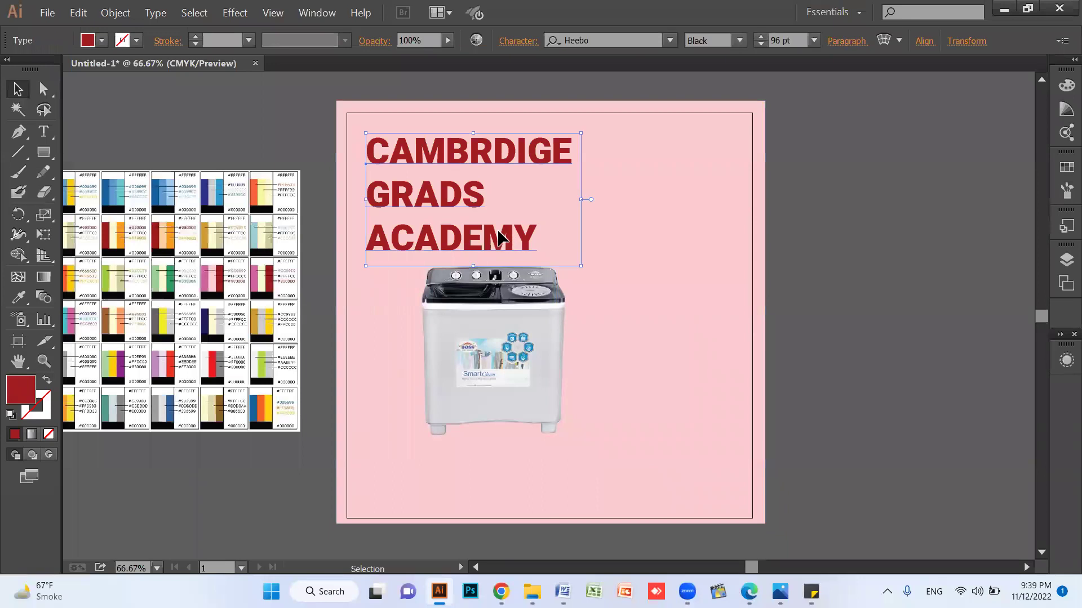
double_click(501, 236)
key("ctrl+a")
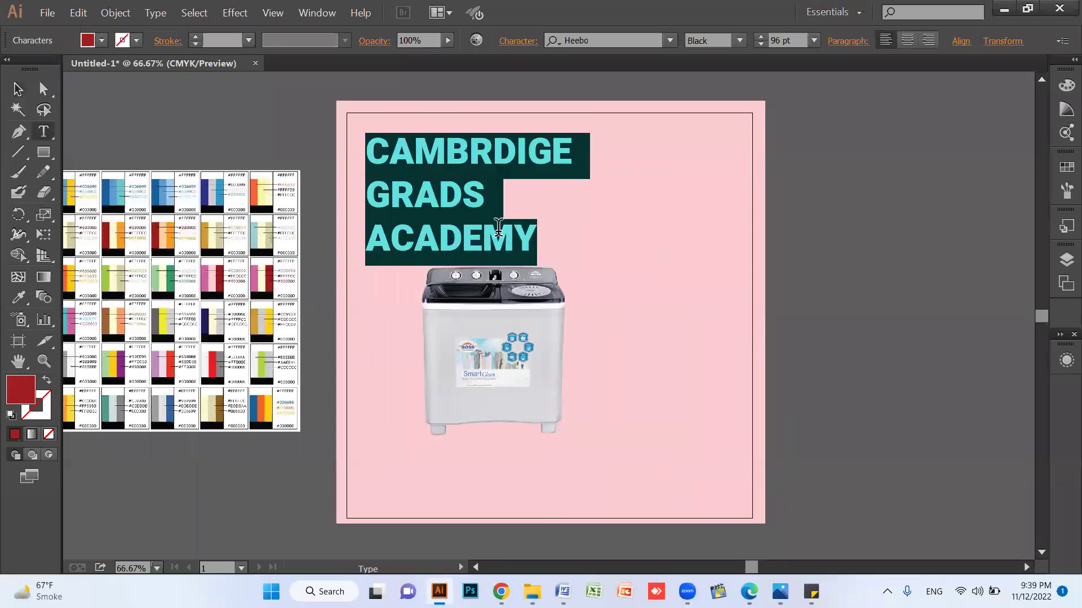
type("WASHI")
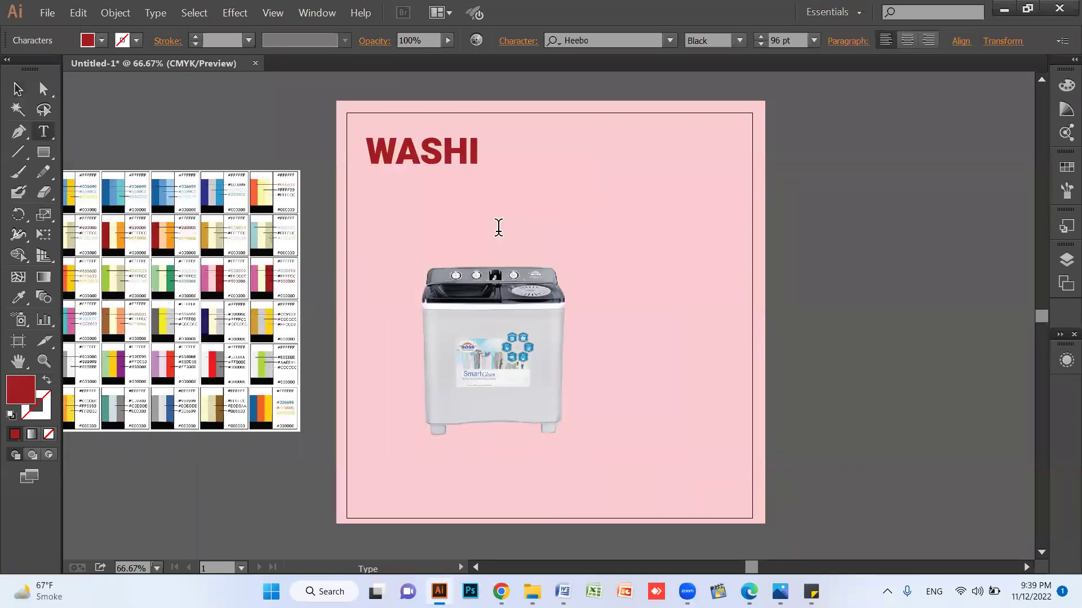
type("NG MACHINE")
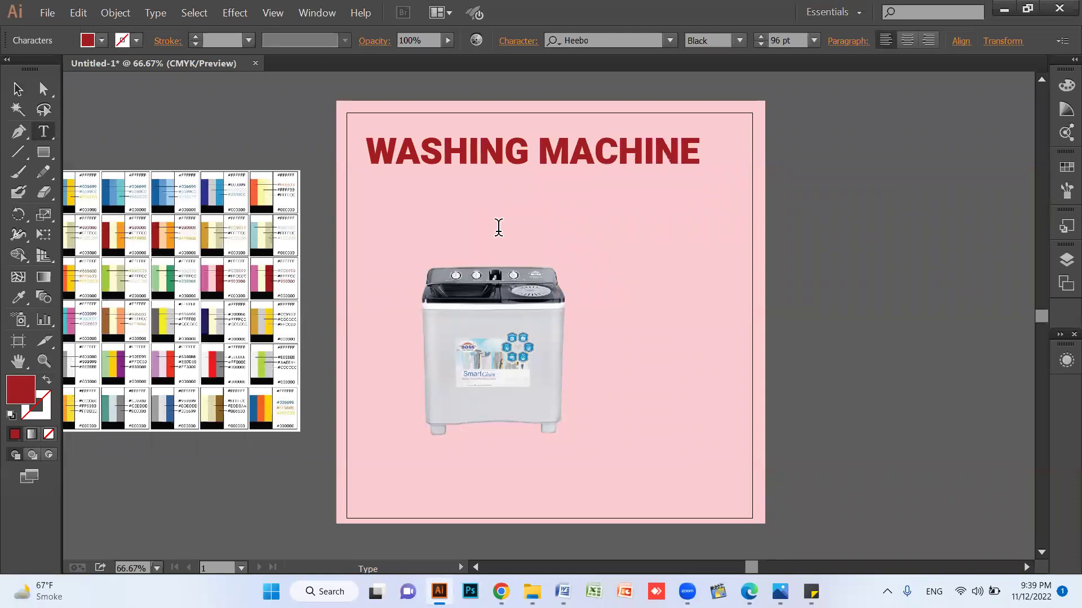
key("Escape")
left_click_drag(581, 151, 592, 177)
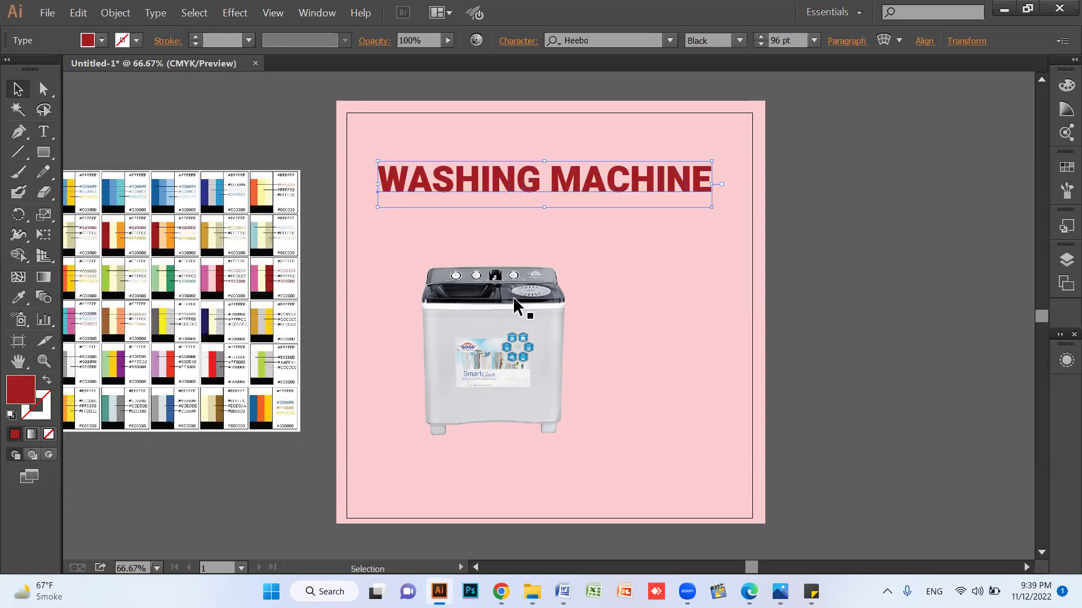
Enlarge the washing machine image, set it on the artboard's left half below the heading, and delete the pink background
left_click(504, 317)
left_click_drag(505, 317, 574, 297)
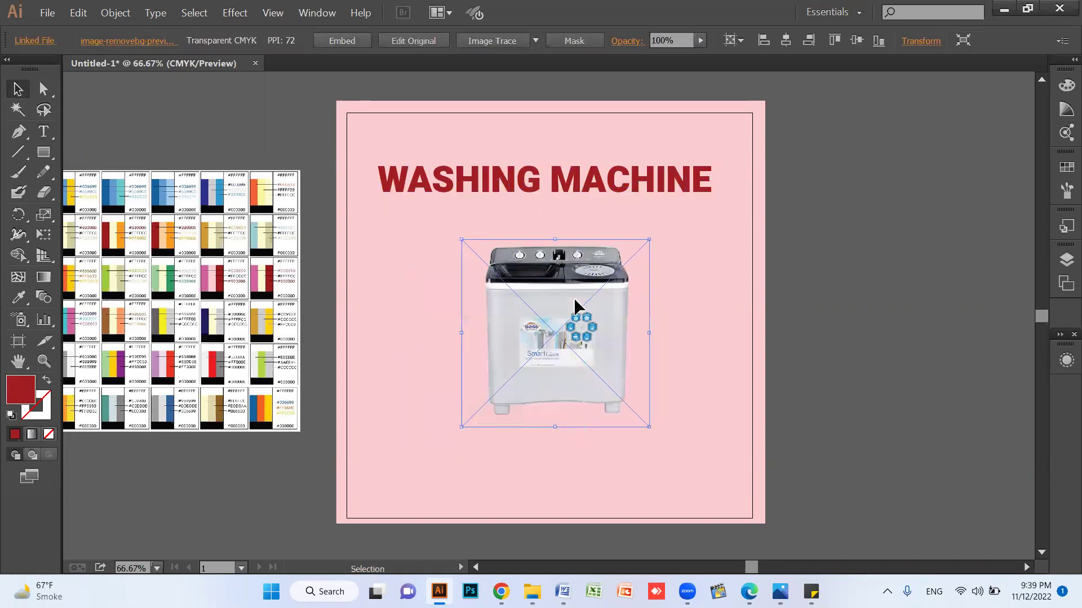
left_click_drag(649, 239, 684, 204)
left_click_drag(590, 303, 501, 331)
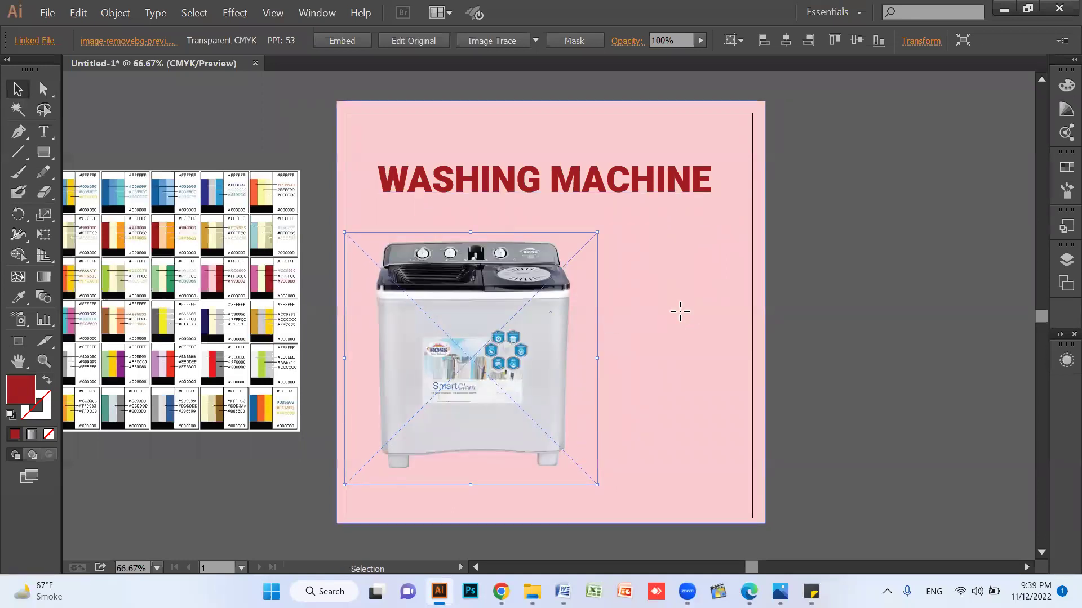
left_click(766, 299)
key("Delete")
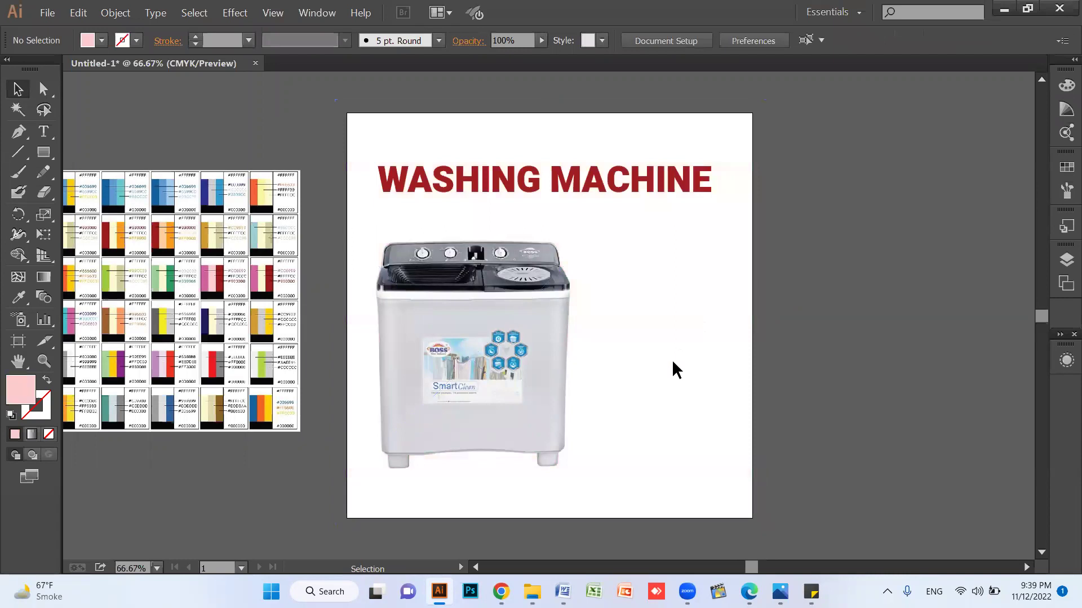
Switch to Chrome, search for "wooden flooring background" and show the image results
left_click(497, 587)
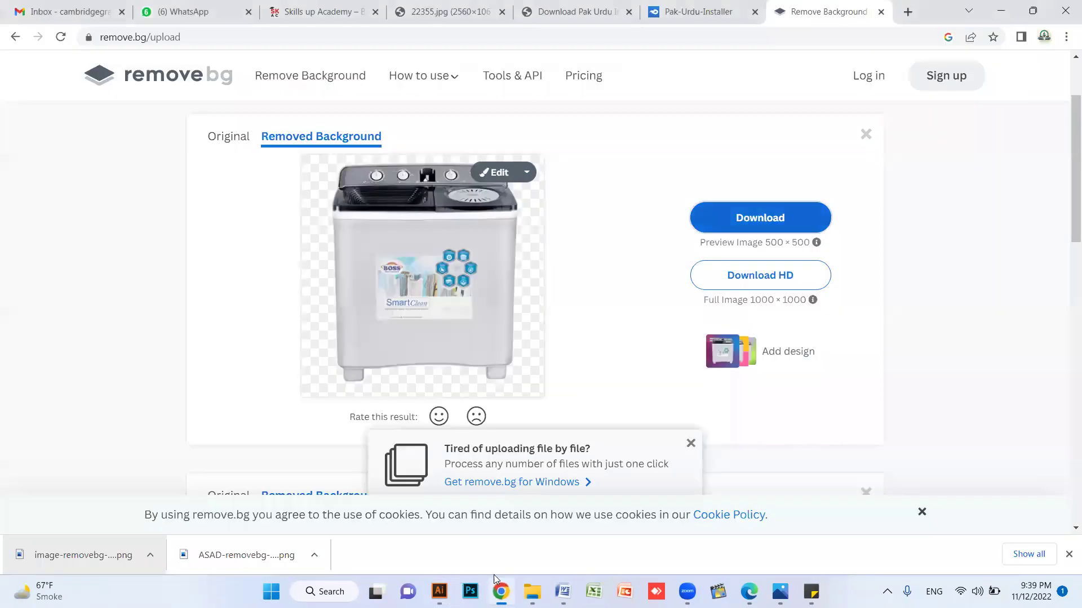
double_click(402, 35)
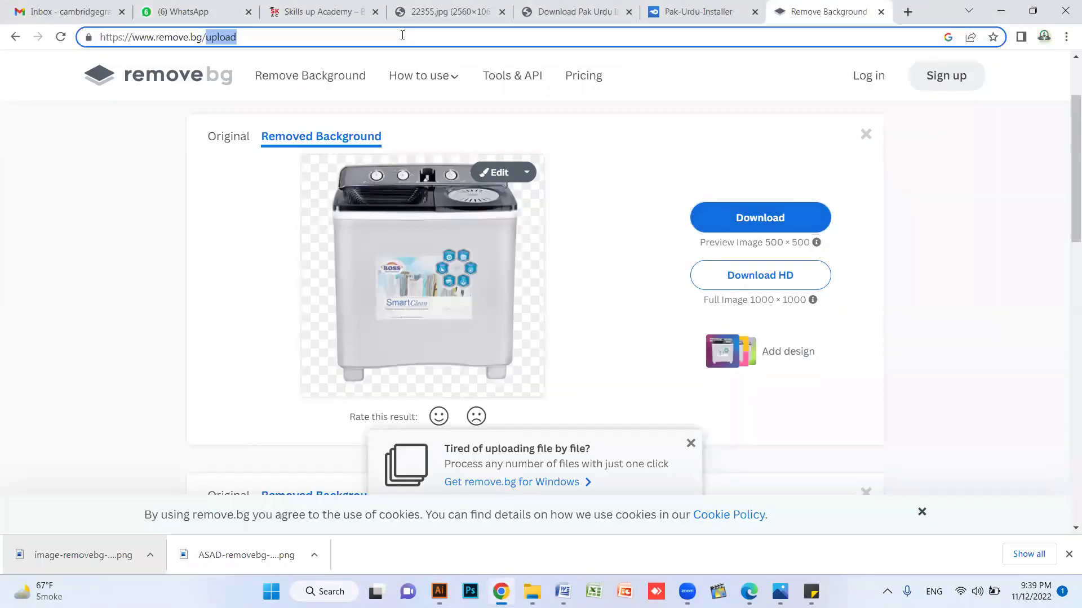
type("WOO")
key("ctrl+a")
type("WOODEN L")
key("BackSpace")
type("FL")
key("Down")
type("BAC")
key("Down")
key("Return")
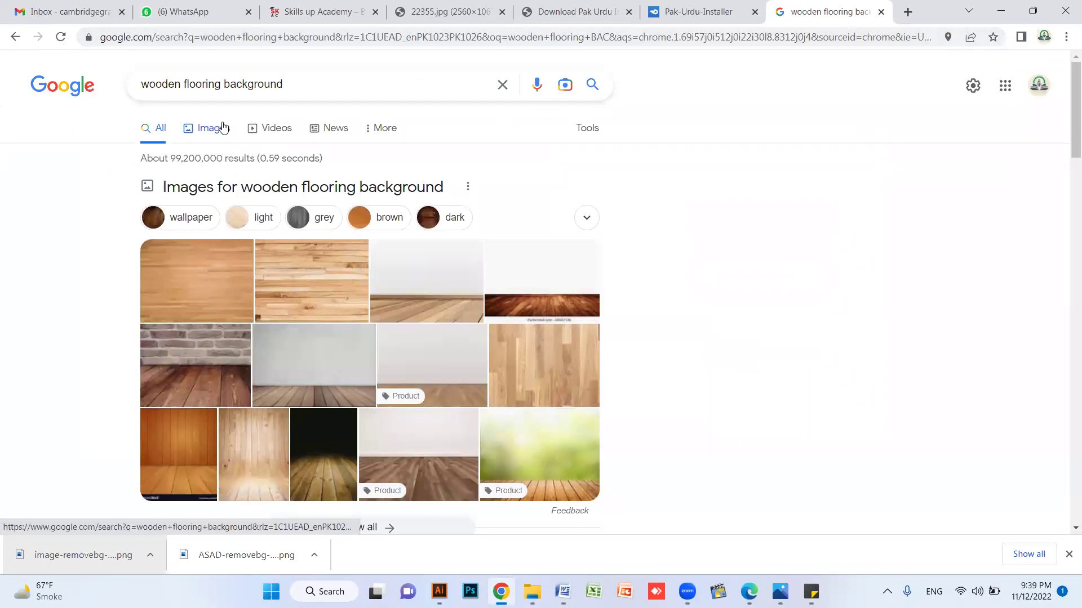
left_click(223, 126)
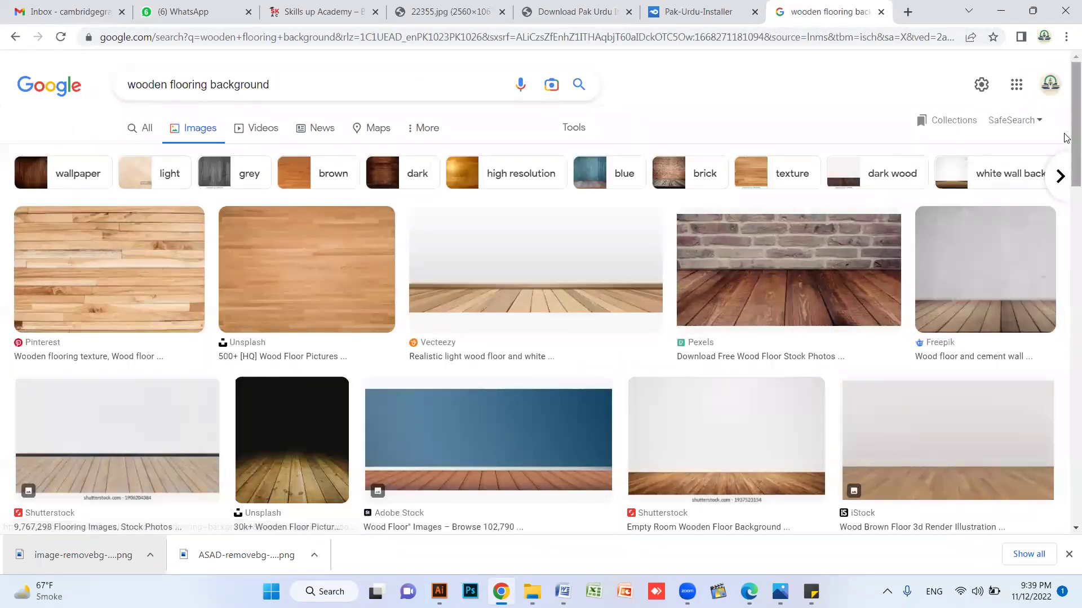
Look through the wooden flooring image results for a plain wall with a wooden floor
scroll(1067, 172, "down", 2)
scroll(1066, 172, "down", 2)
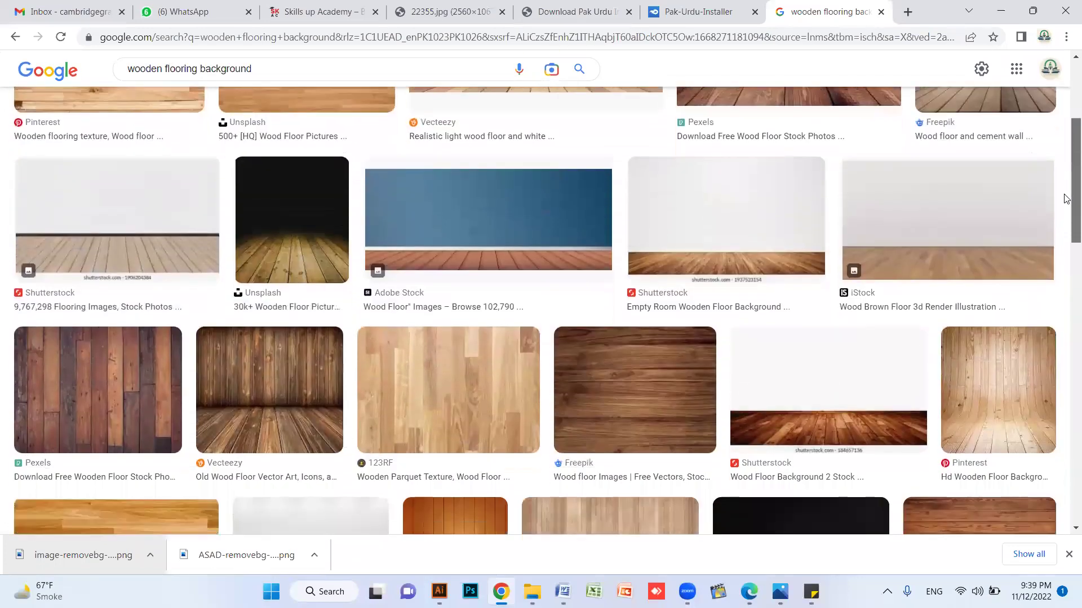
scroll(1067, 212, "down", 4)
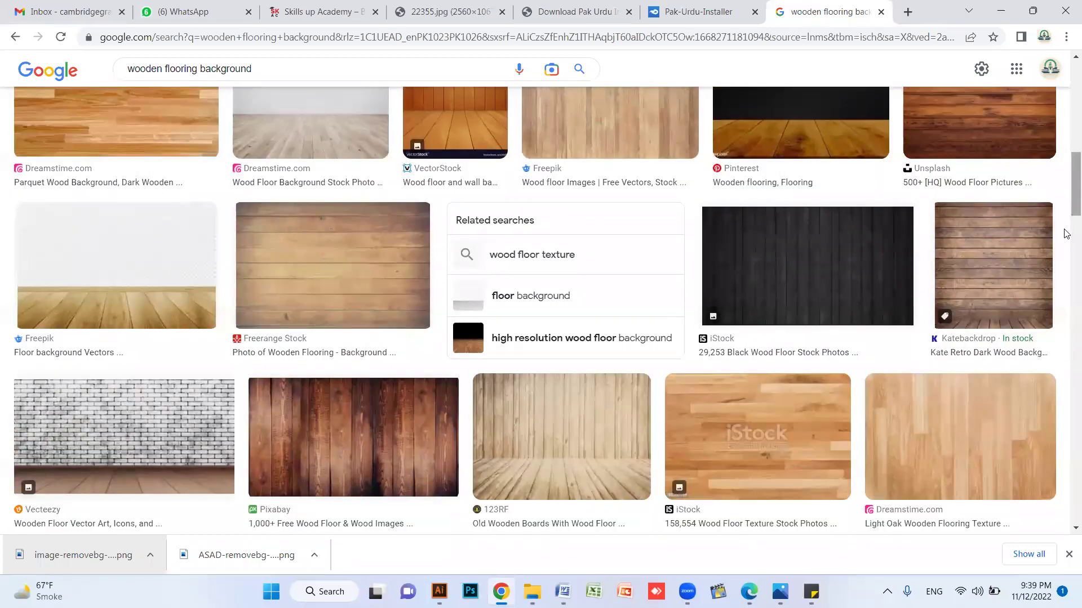
scroll(1067, 209, "down", 6)
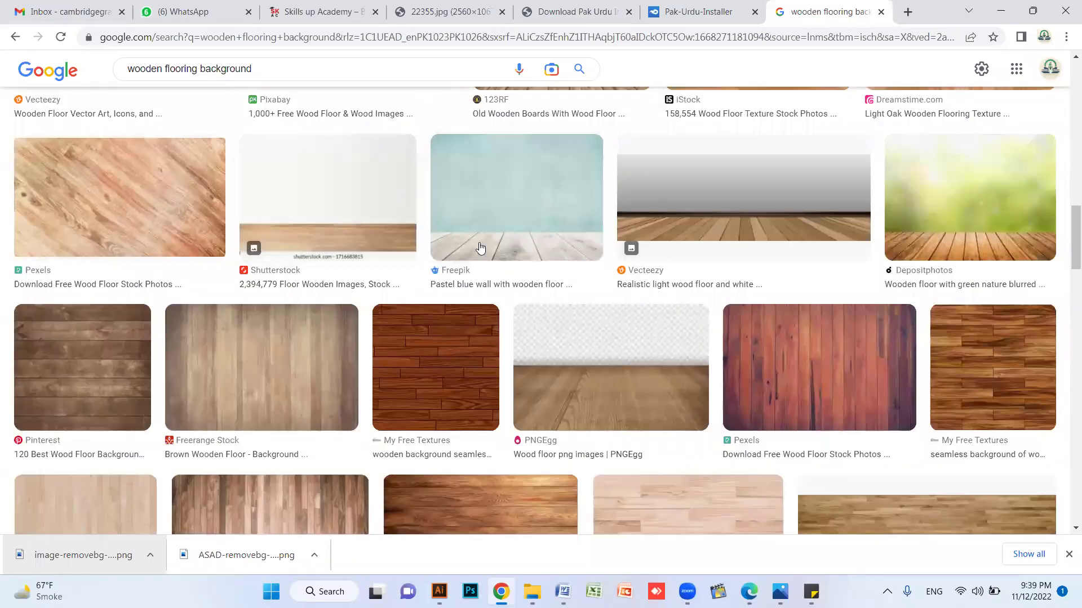
scroll(1066, 248, "down", 4)
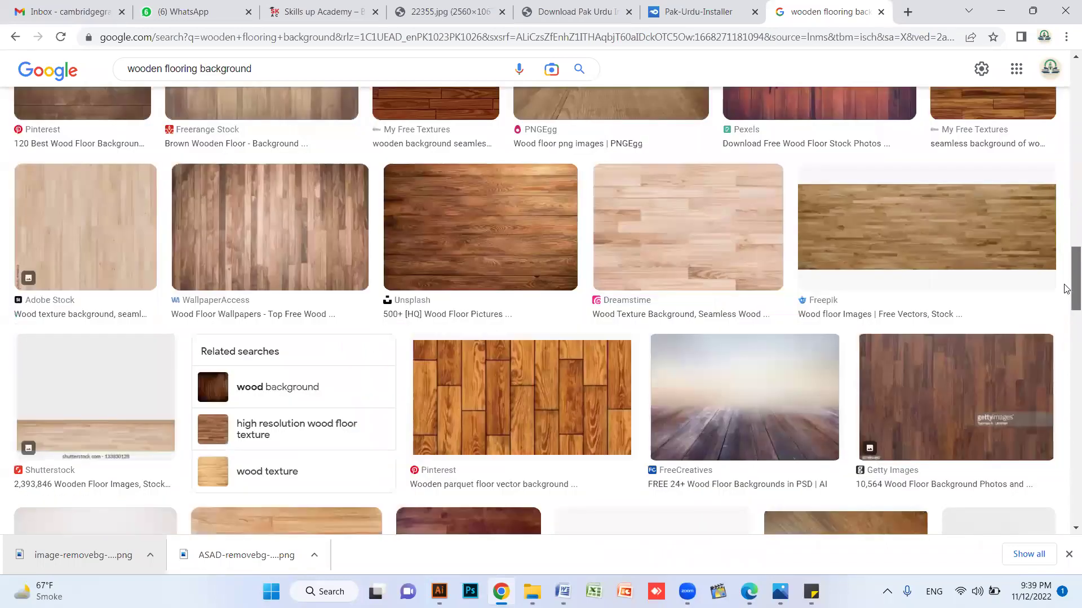
scroll(1066, 270, "up", 4)
scroll(1066, 299, "down", 4)
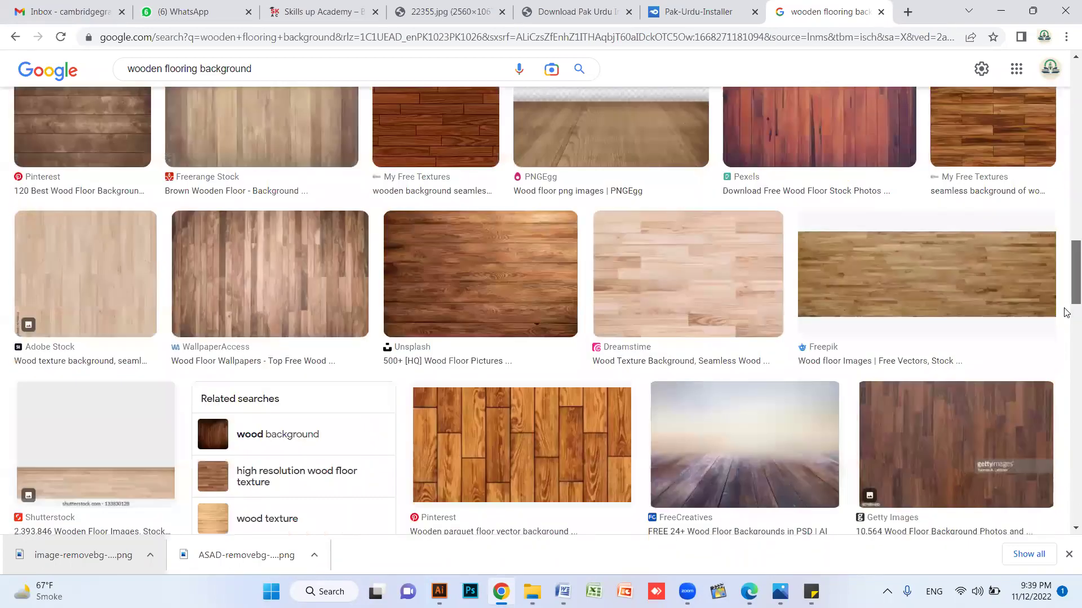
scroll(1066, 312, "down", 5)
Preview the Pinterest, Shutterstock and 123RF wall-and-floor images and browse their related images for a suitable background
left_click(998, 320)
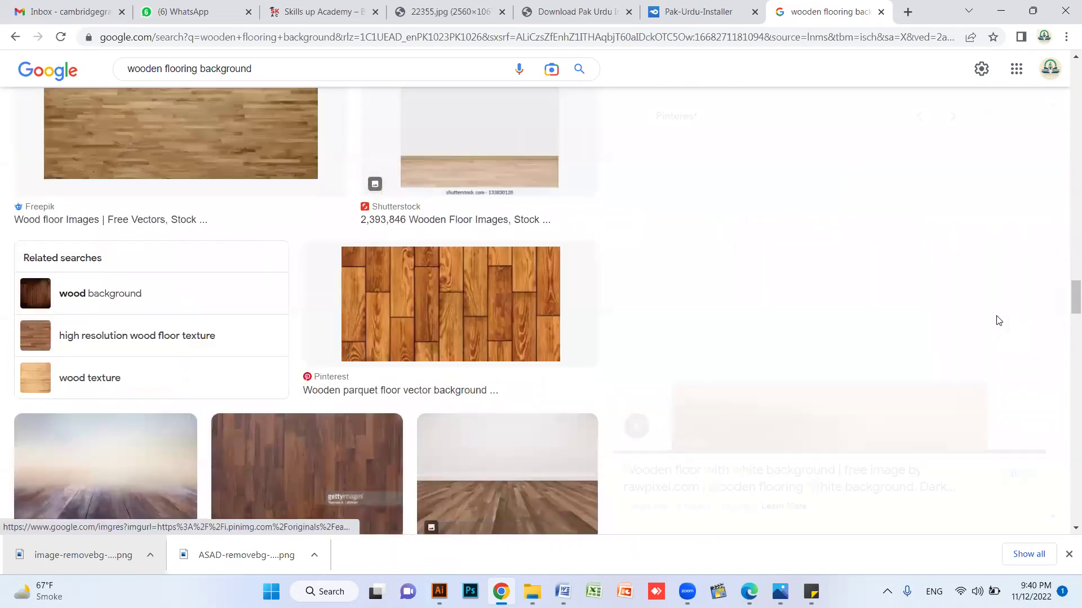
right_click(855, 286)
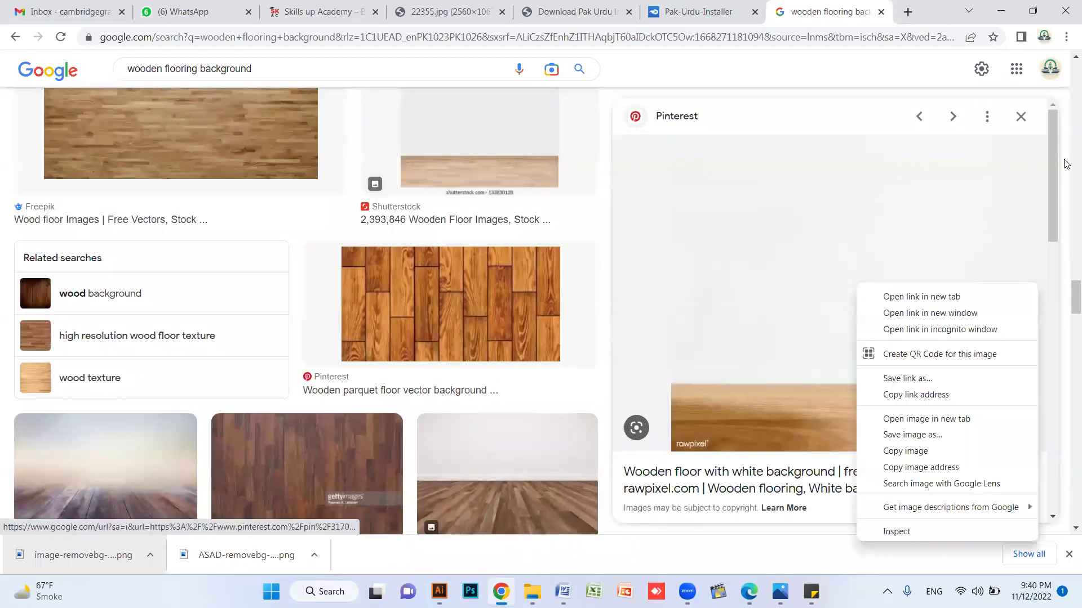
left_click_drag(1054, 146, 1063, 283)
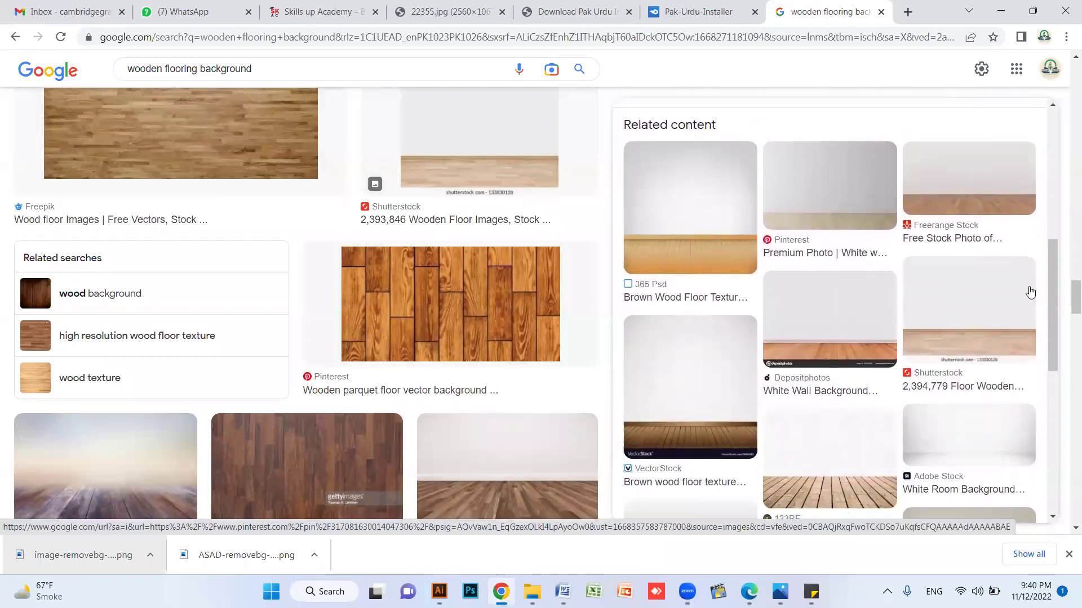
left_click(977, 295)
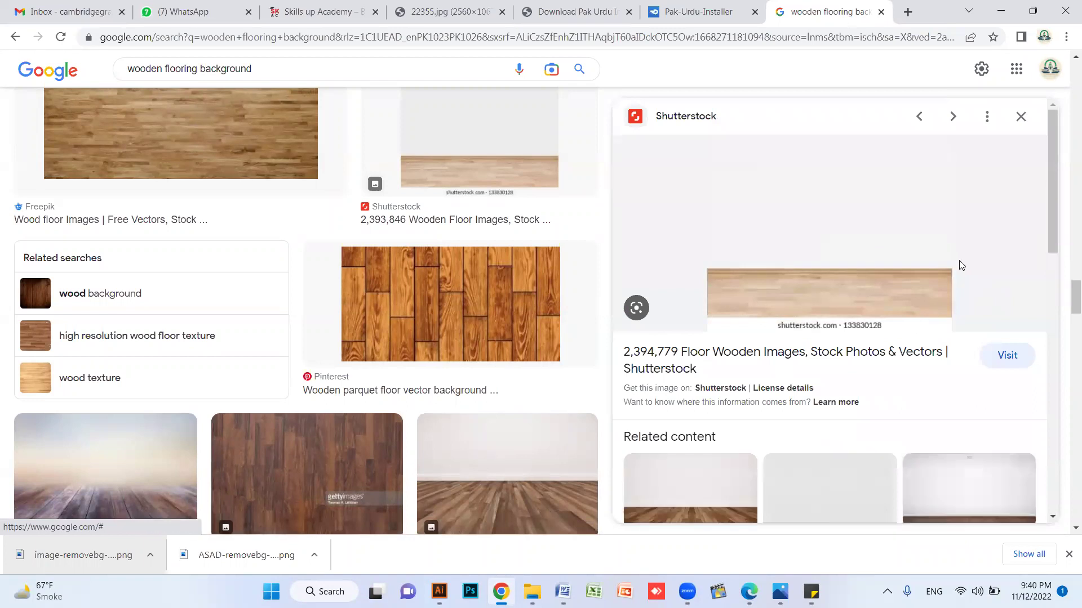
left_click_drag(1054, 184, 1065, 394)
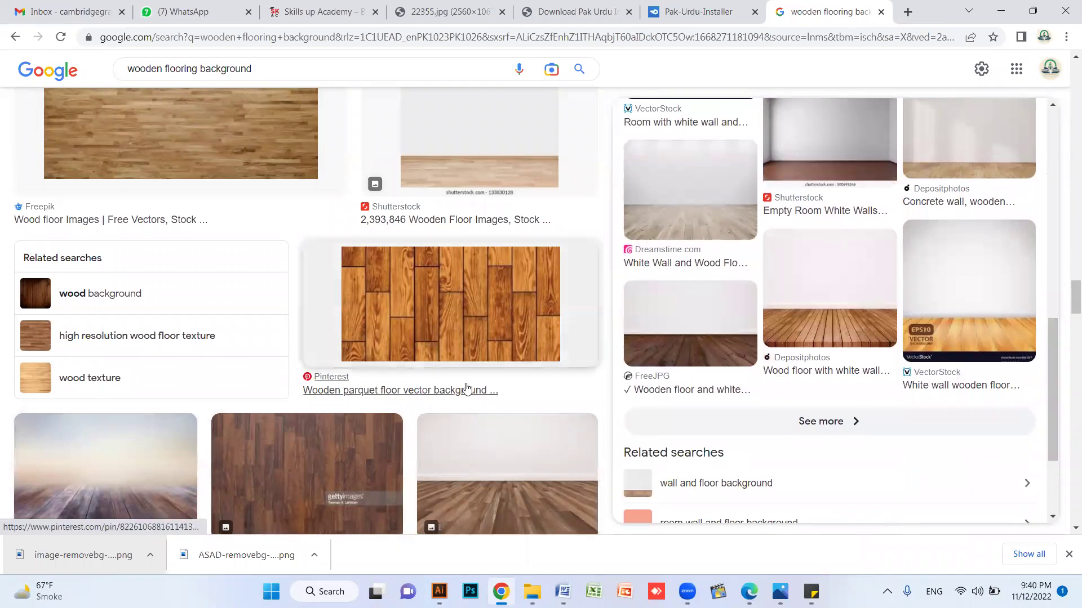
left_click_drag(1065, 317, 1065, 388)
left_click(308, 207)
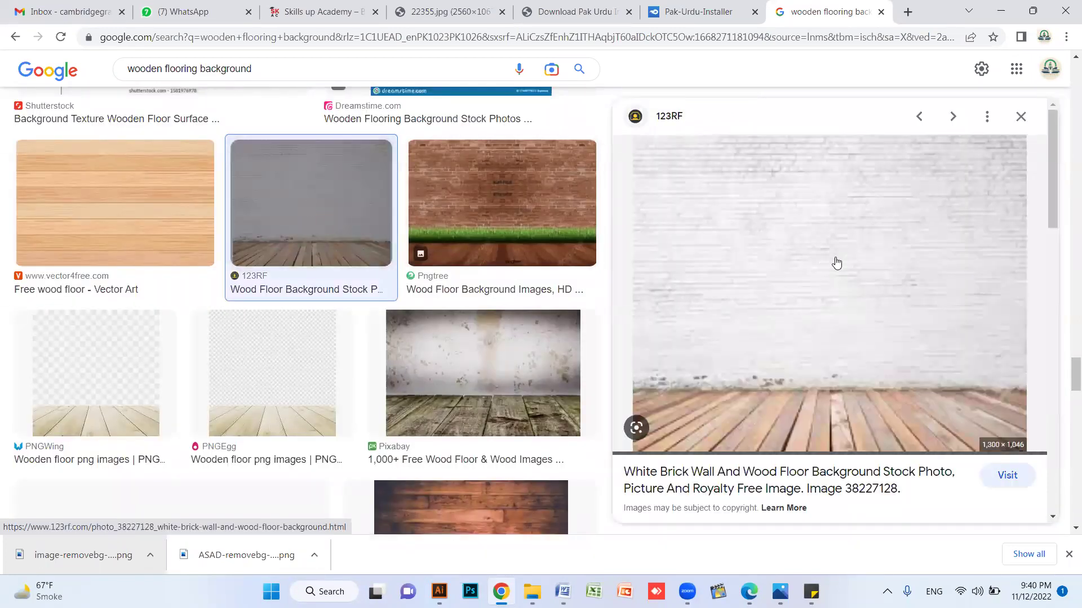
left_click_drag(1055, 179, 1057, 451)
scroll(618, 273, "down", 3)
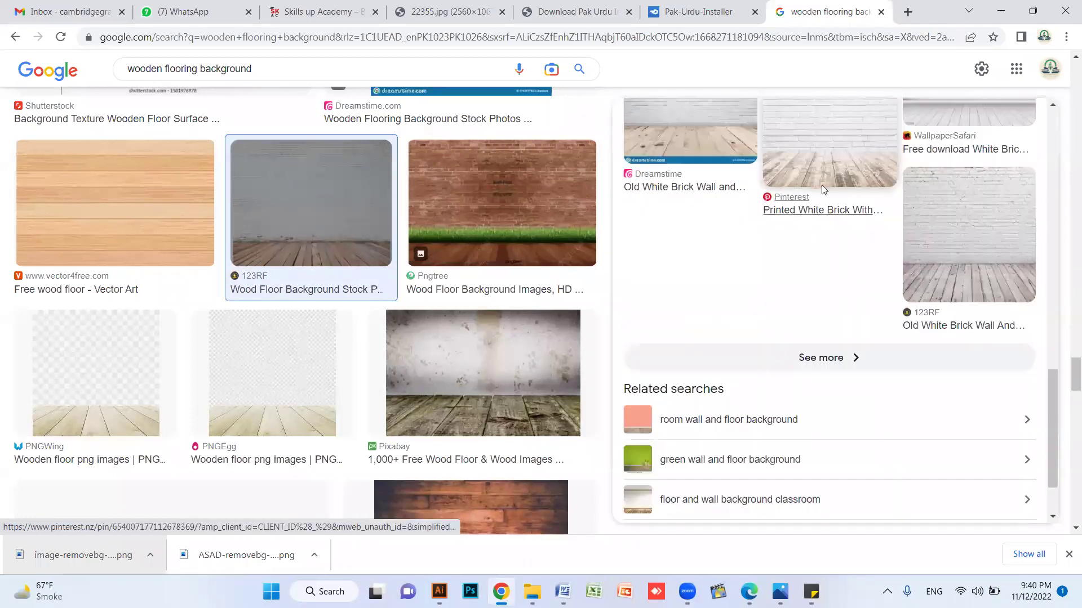
Rerun the "wooden flooring background" image search and copy Shutterstock's "Wood Table Top On White Background" image found through related content
left_click(275, 70)
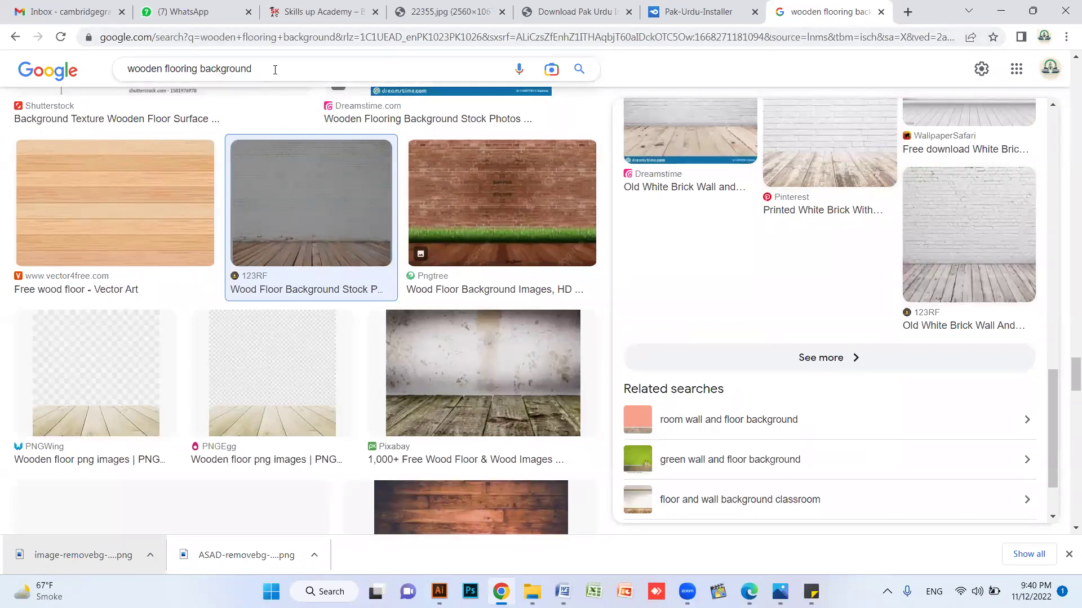
left_click(579, 69)
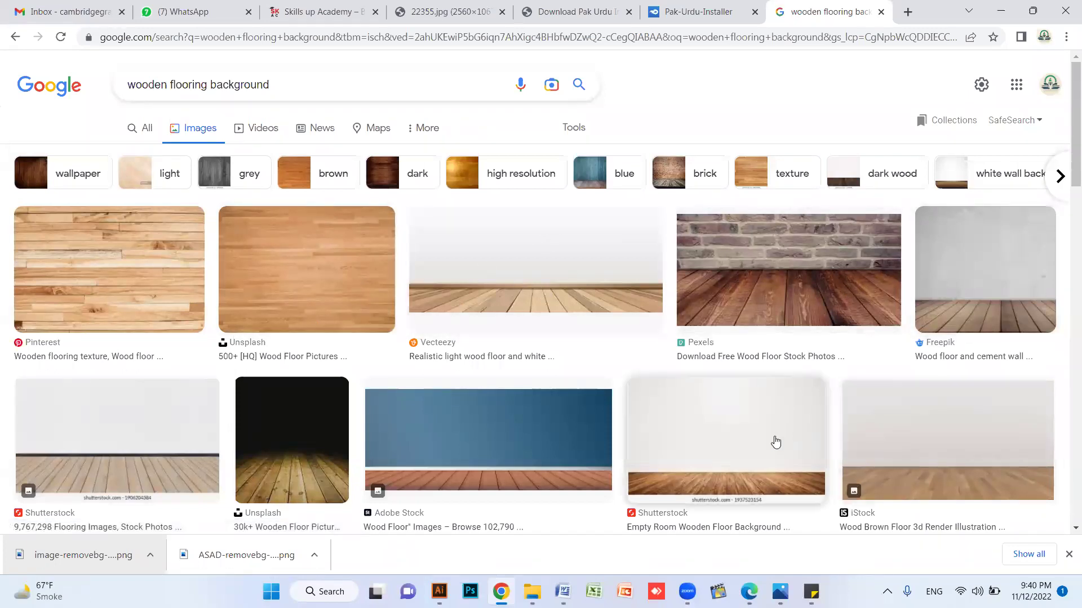
left_click(749, 419)
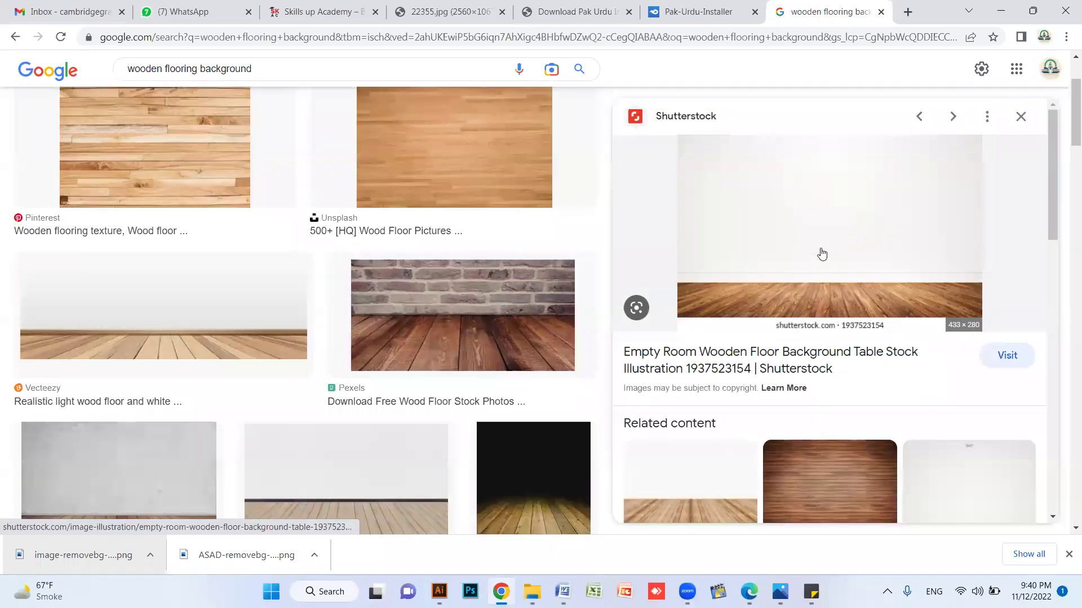
left_click(705, 483)
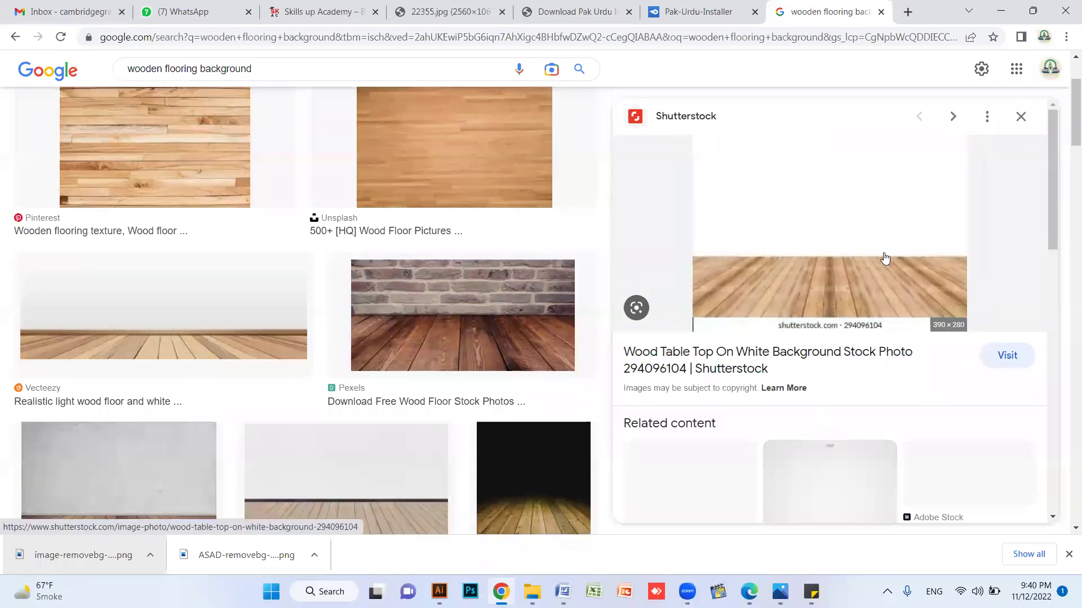
right_click(809, 222)
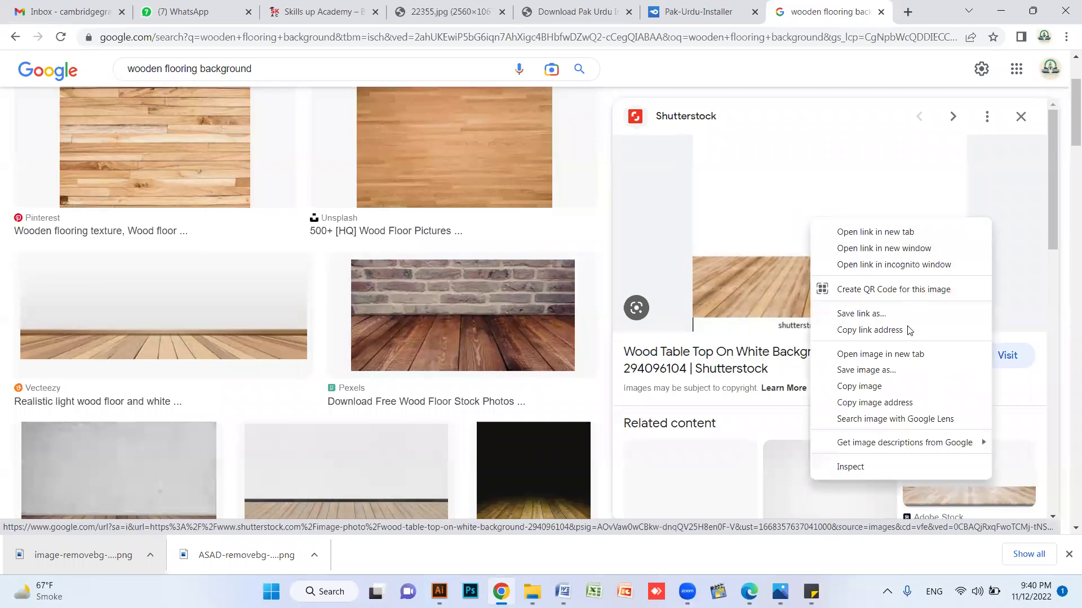
left_click(902, 387)
Switch to Illustrator, paste the wood floor image and enlarge it to span the artboard's width with the planks along its lower part
left_click(1000, 10)
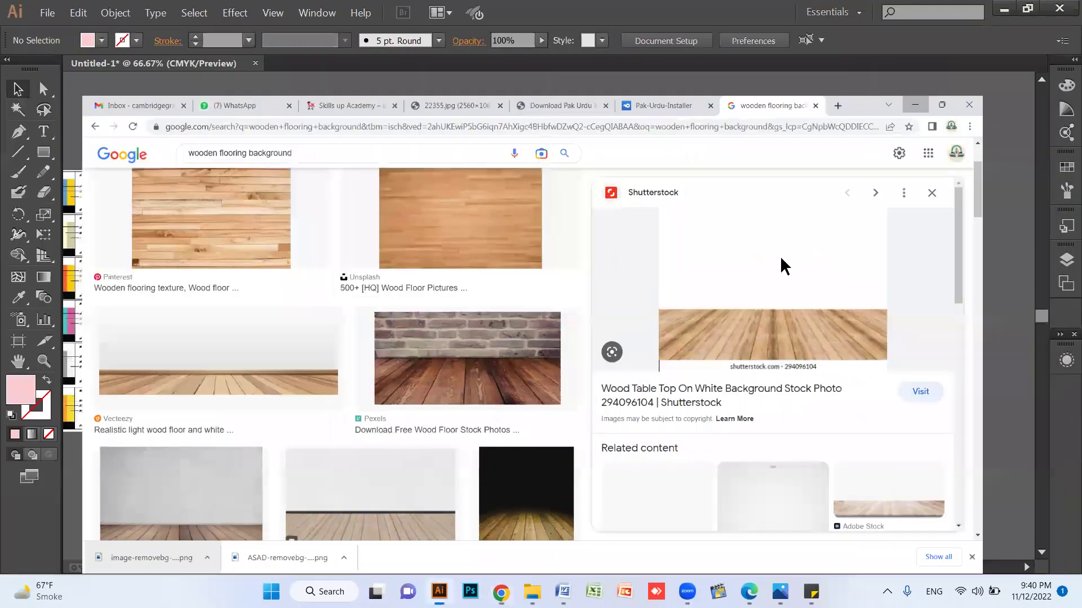
key("ctrl+v")
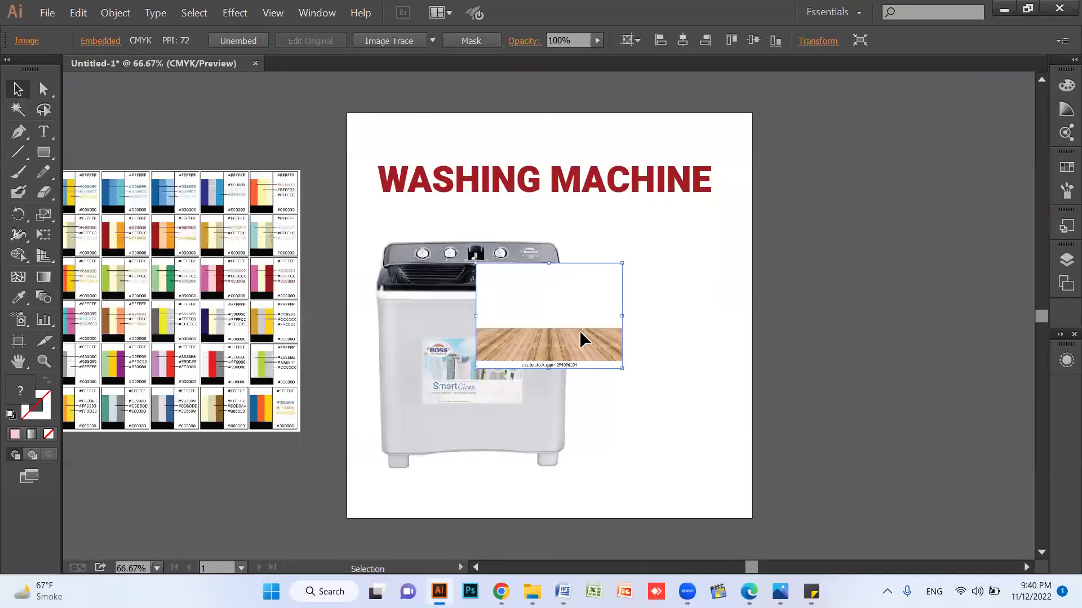
left_click_drag(571, 326, 427, 166)
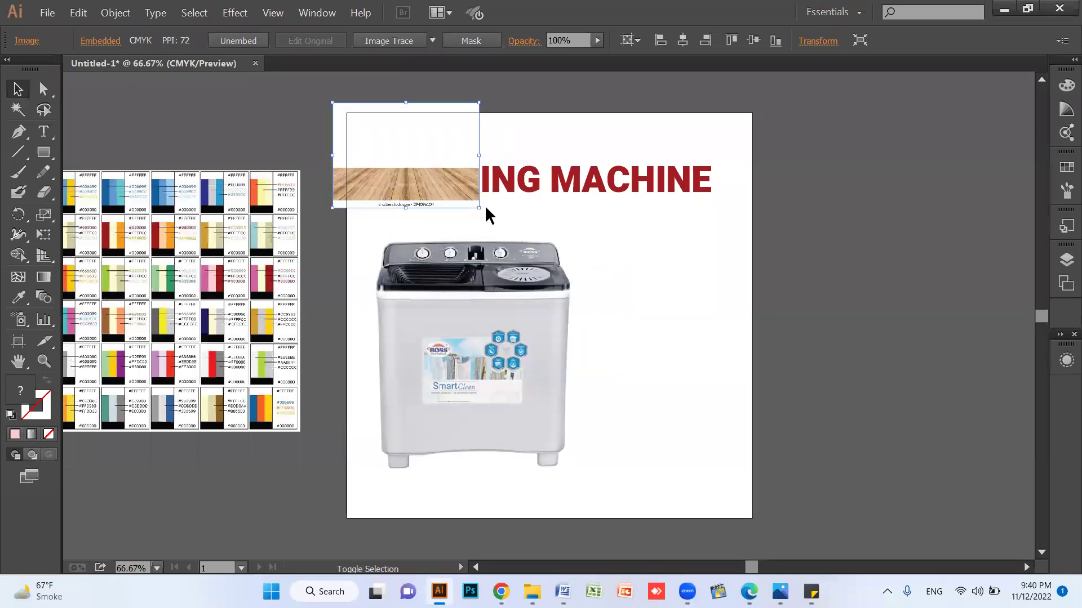
left_click_drag(480, 212, 885, 501)
scroll(696, 280, "down", 10)
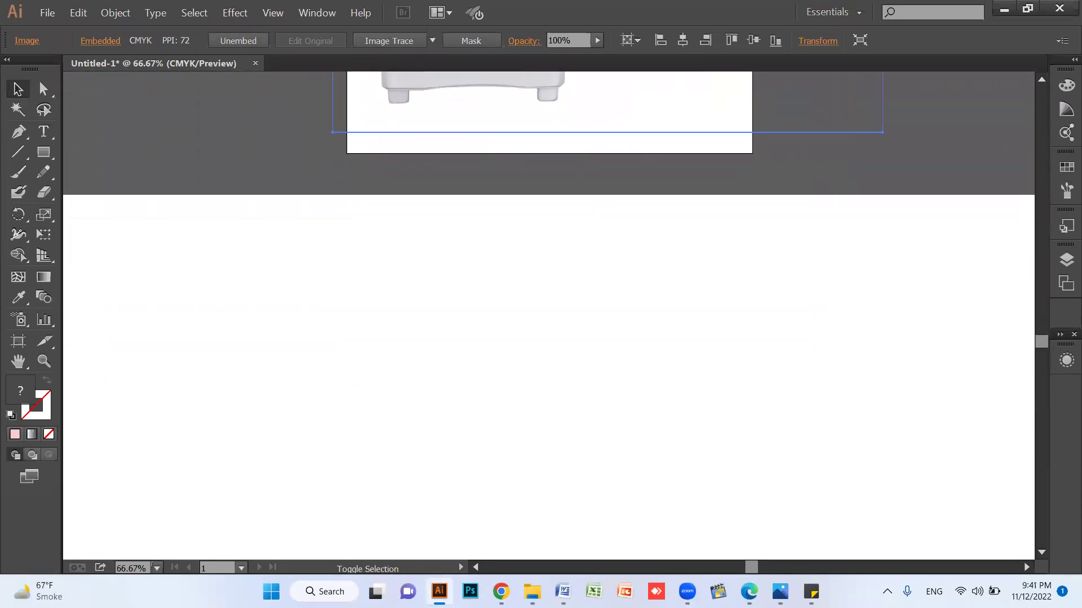
key("ctrl+0")
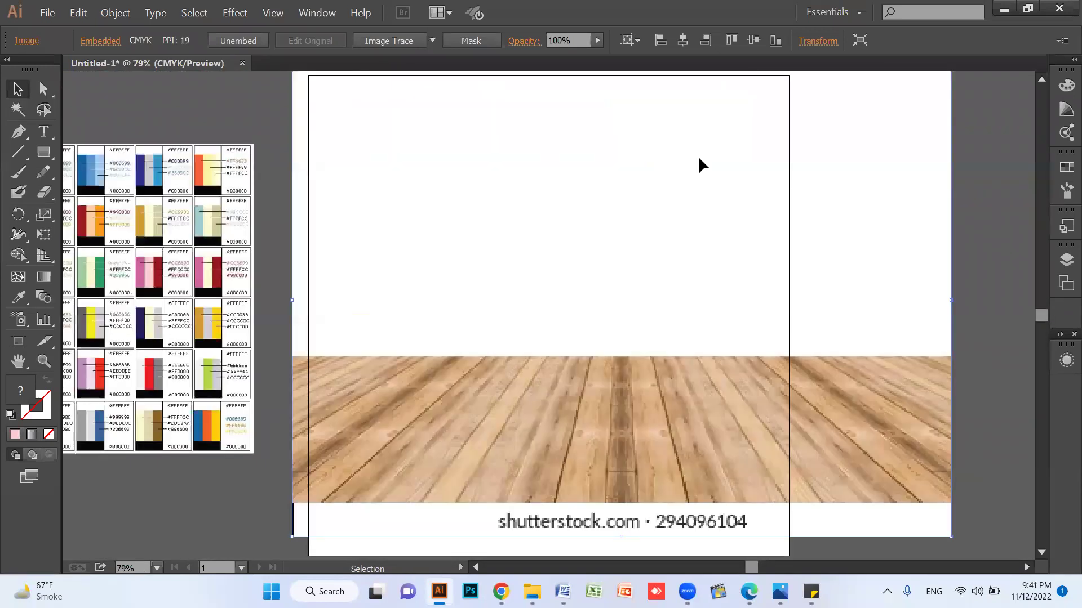
left_click_drag(786, 284, 781, 313)
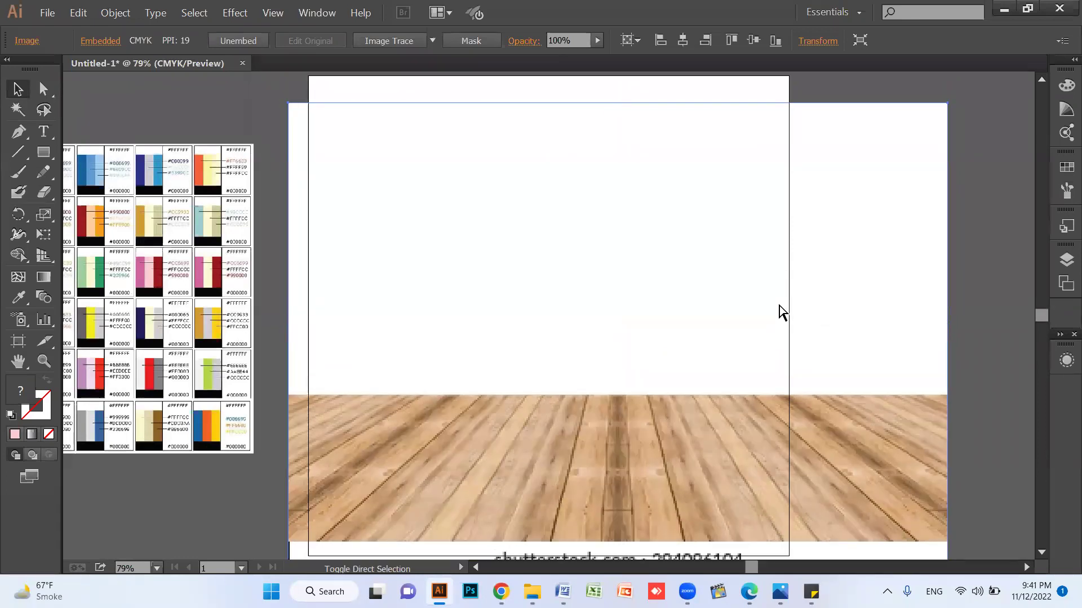
Send the wood floor image behind the heading and washing machine, raise the machine slightly and lower the floor to the artboard's bottom edge
key("ctrl+shift+bracketleft")
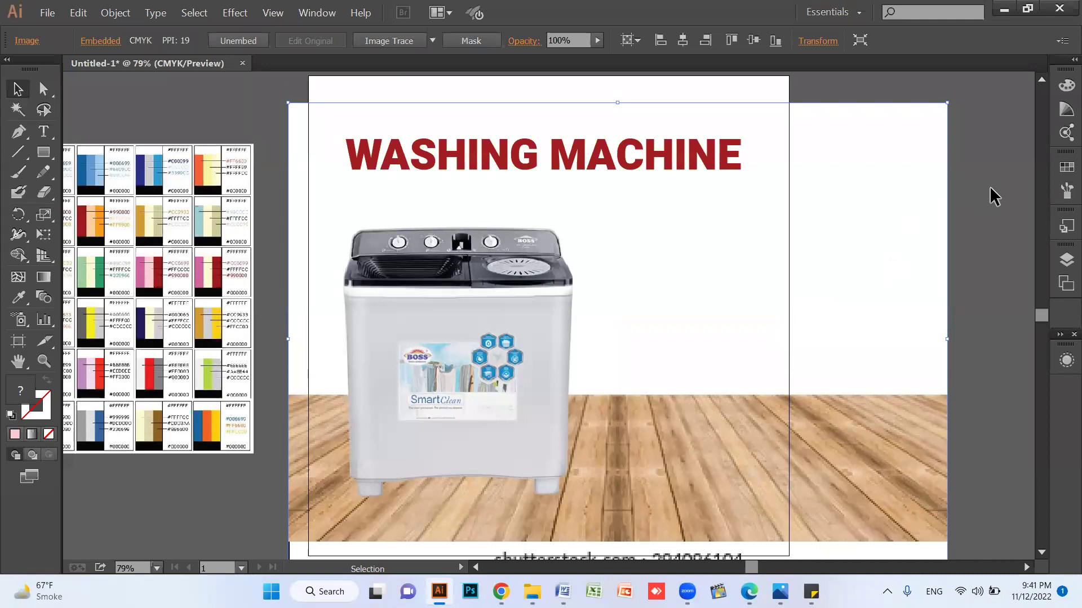
left_click(606, 227)
mouse_move(499, 291)
left_mouse_down()
mouse_move(577, 284)
mouse_move(490, 292)
left_mouse_up()
left_click(839, 276)
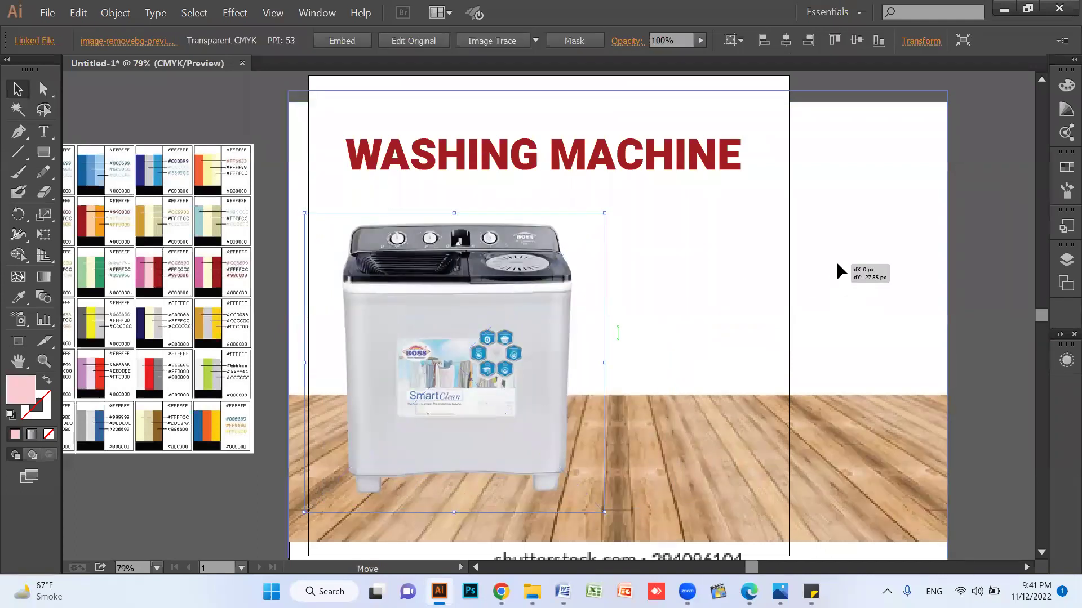
left_click_drag(894, 280, 725, 326)
left_click_drag(549, 341, 549, 331)
left_click(862, 176)
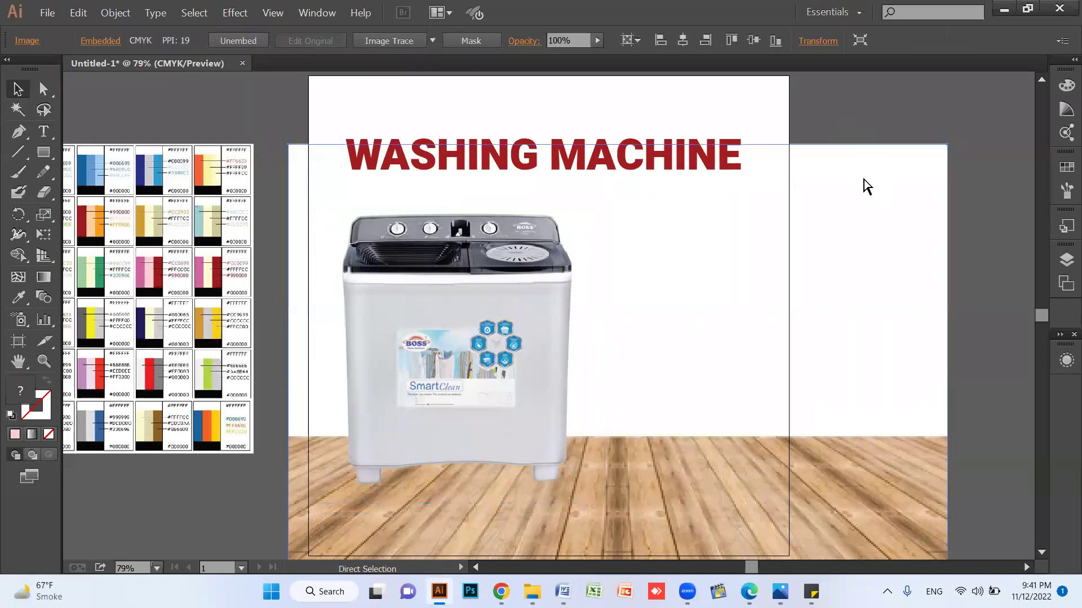
Move the "WASHING MACHINE" heading up towards the artboard's top edge
key("ctrl+shift+a")
left_click_drag(613, 151, 605, 128)
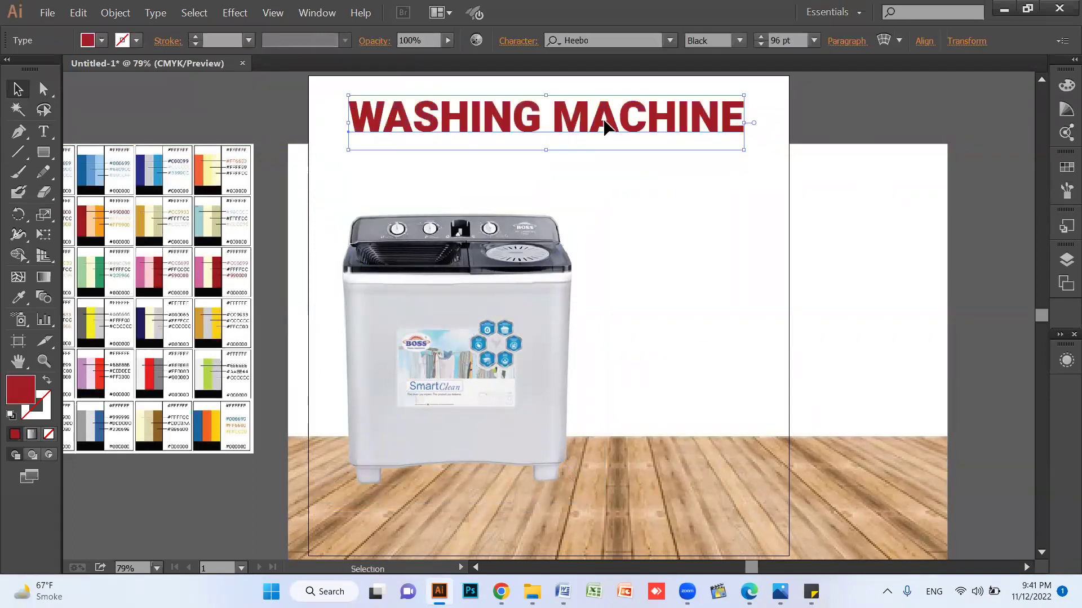
left_click(884, 106)
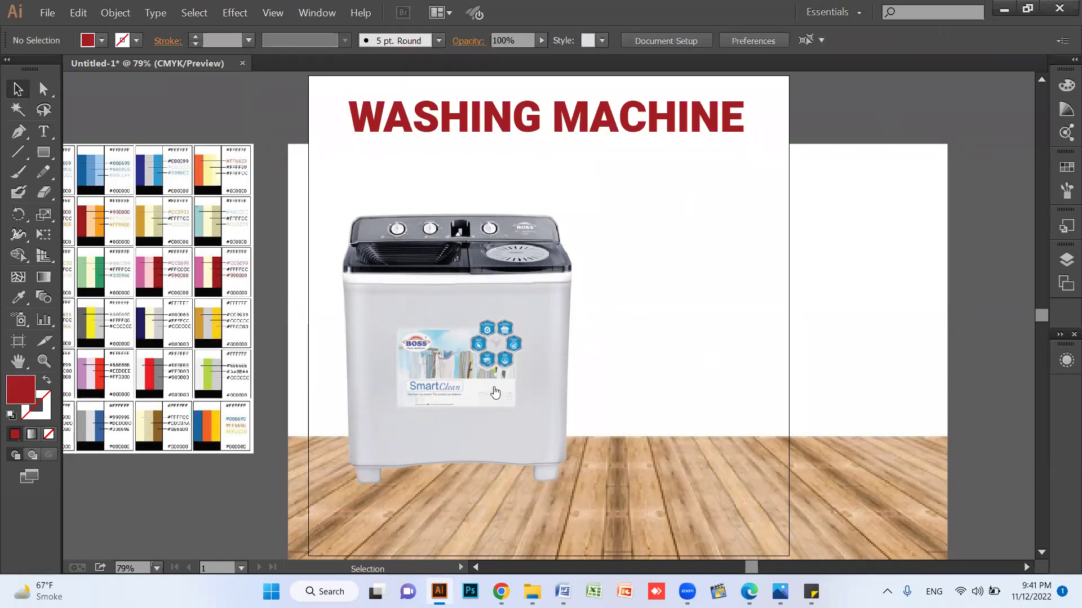
Switch to Chrome and search images for "clother in baskets"
left_click(501, 592)
left_click(305, 65)
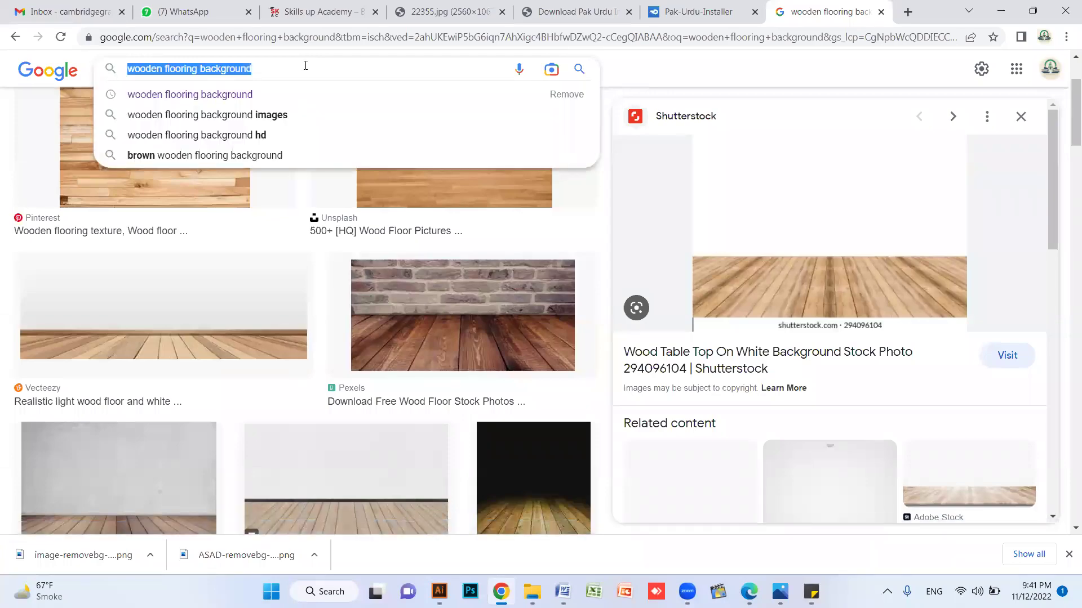
type("WASHING CLOTH")
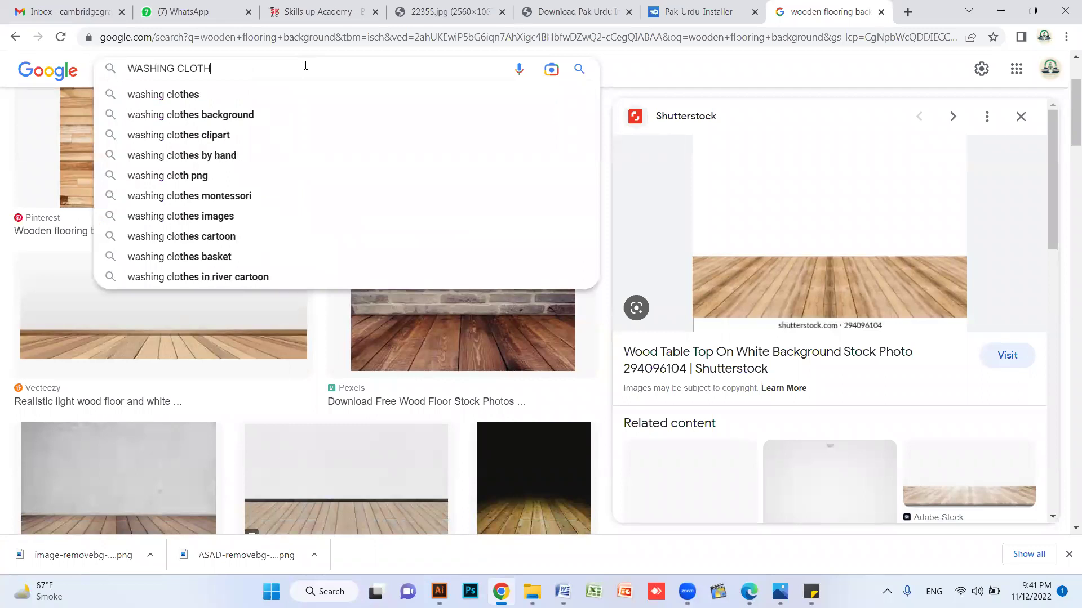
key("ctrl+a")
type("clo")
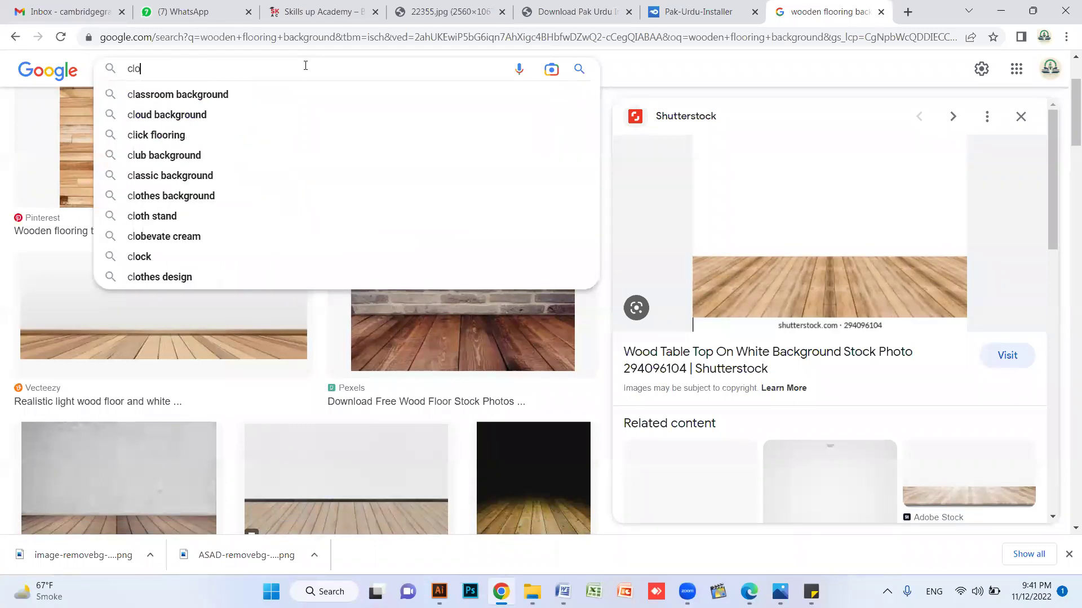
type("ther in bas")
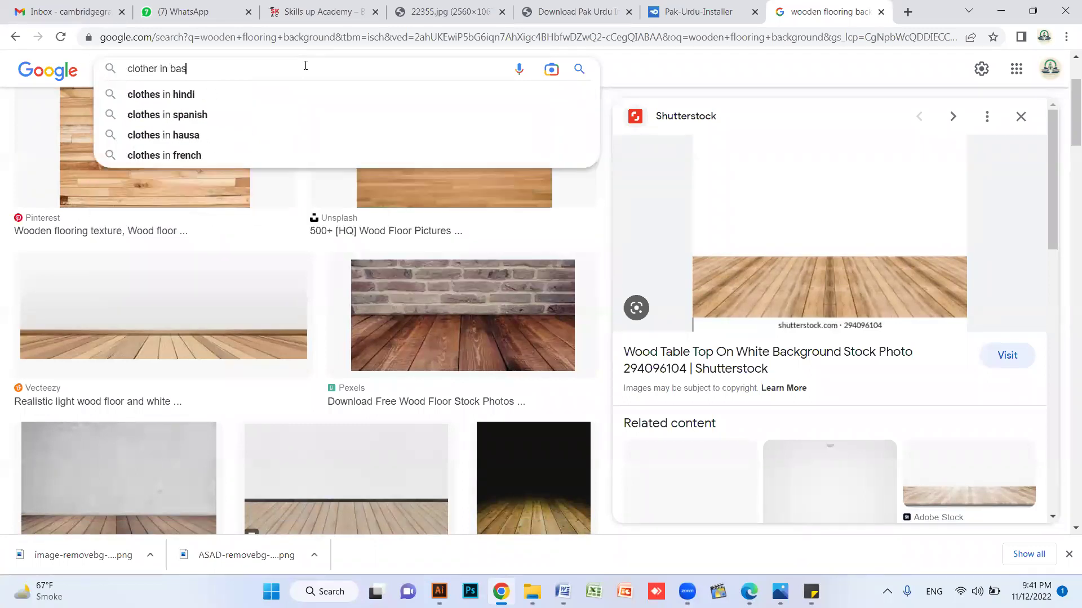
type("kets")
key("Return")
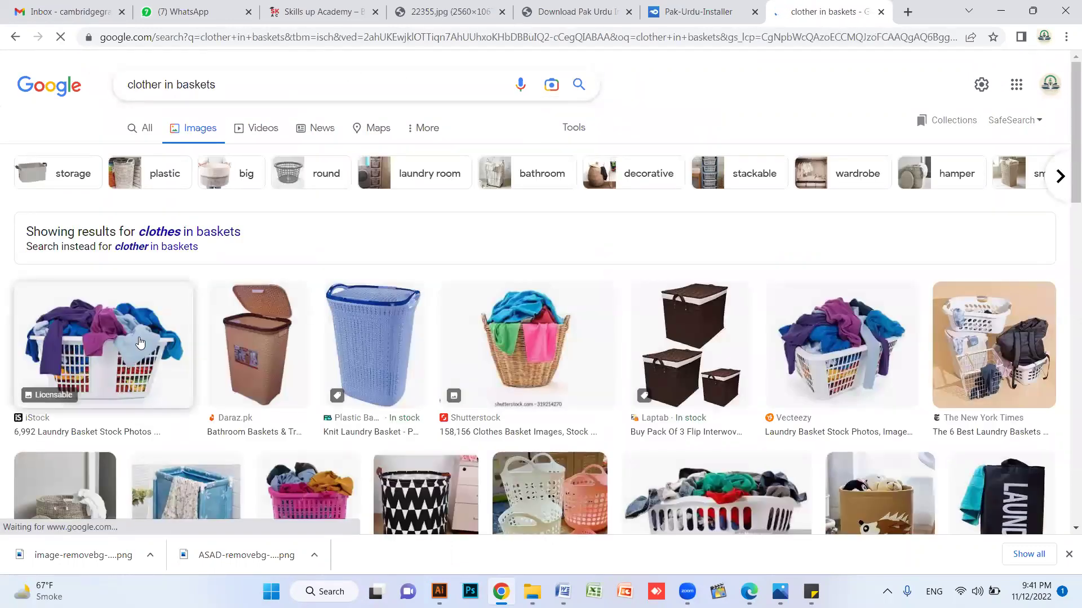
Copy the iStock image of the white laundry basket piled with clothes from the search results
left_click(181, 338)
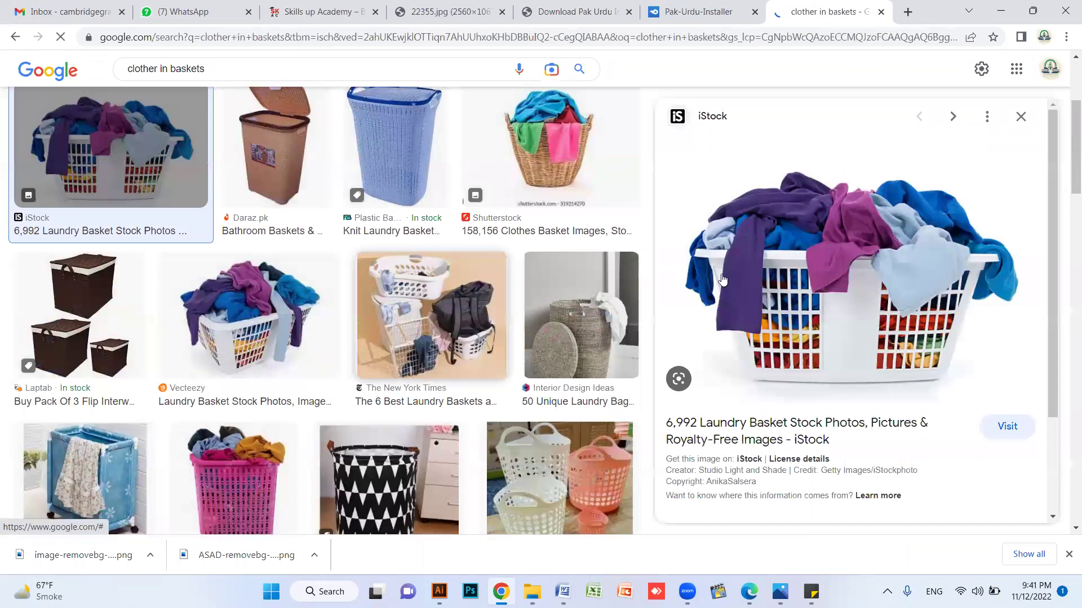
right_click(850, 213)
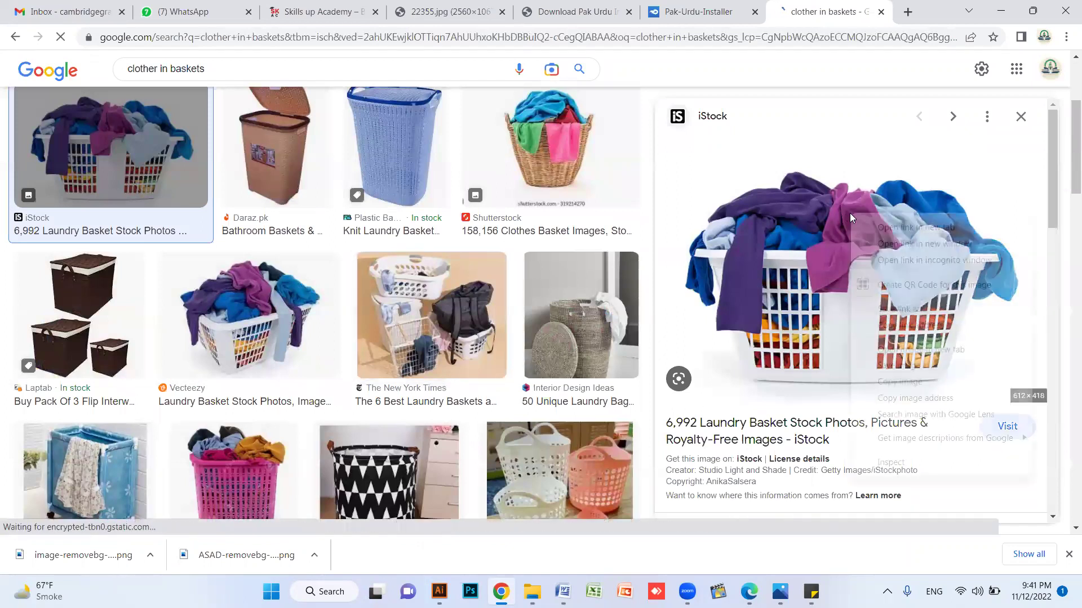
left_click(912, 383)
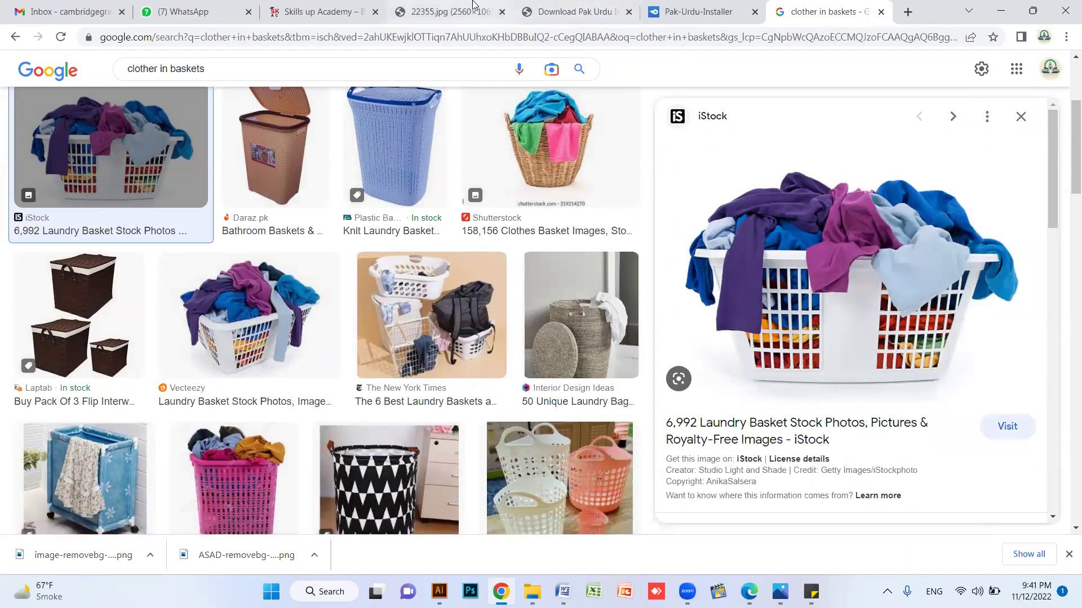
Go to remove.bg, paste the laundry basket image for background removal and download the cut-out preview
left_click(445, 12)
left_click(489, 37)
type("rew")
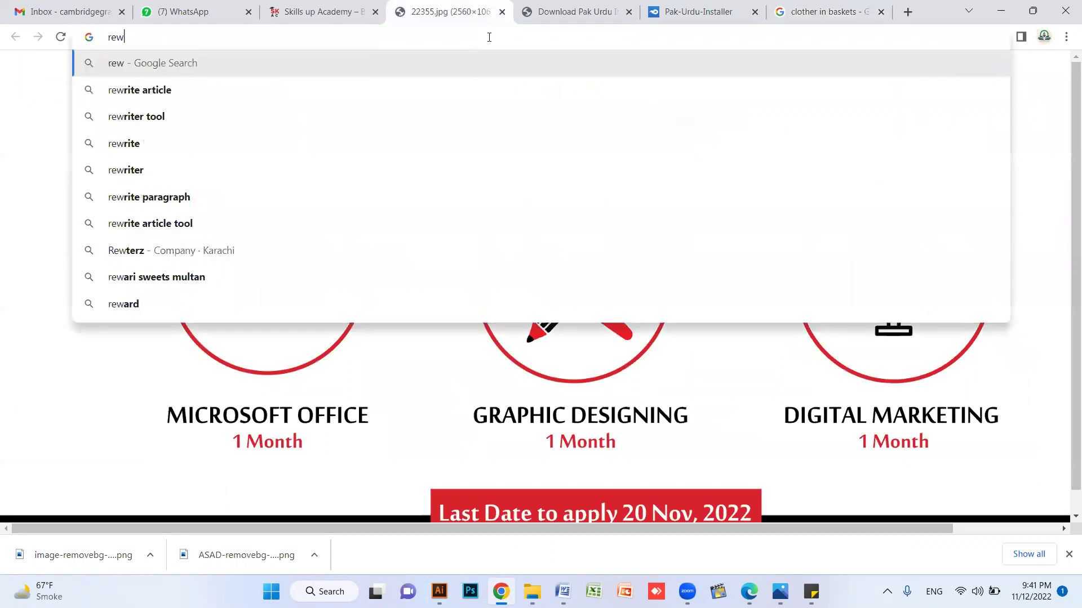
key("Return")
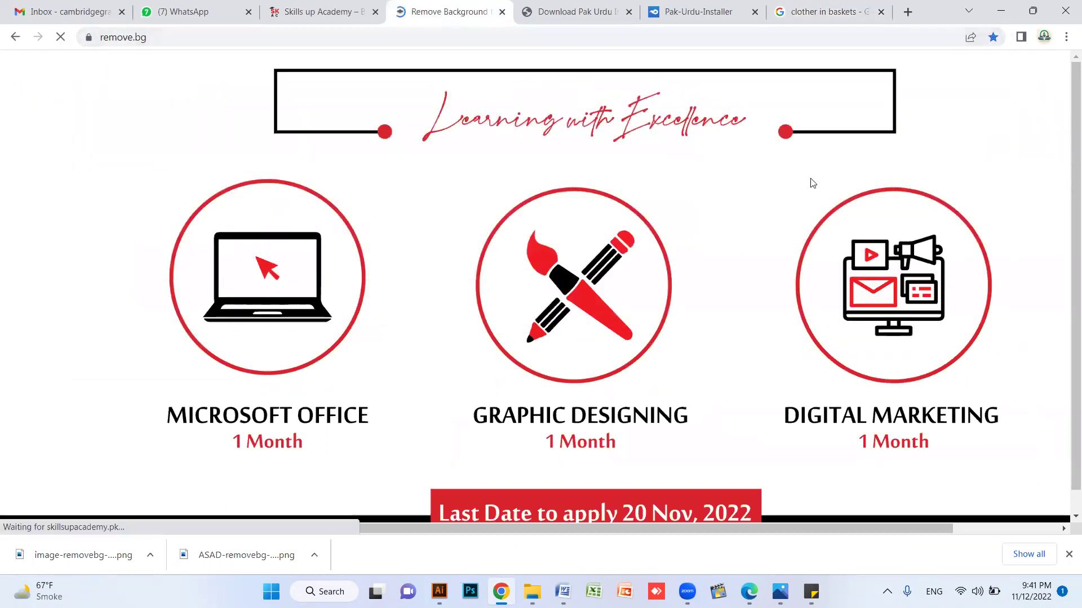
key("ctrl+v")
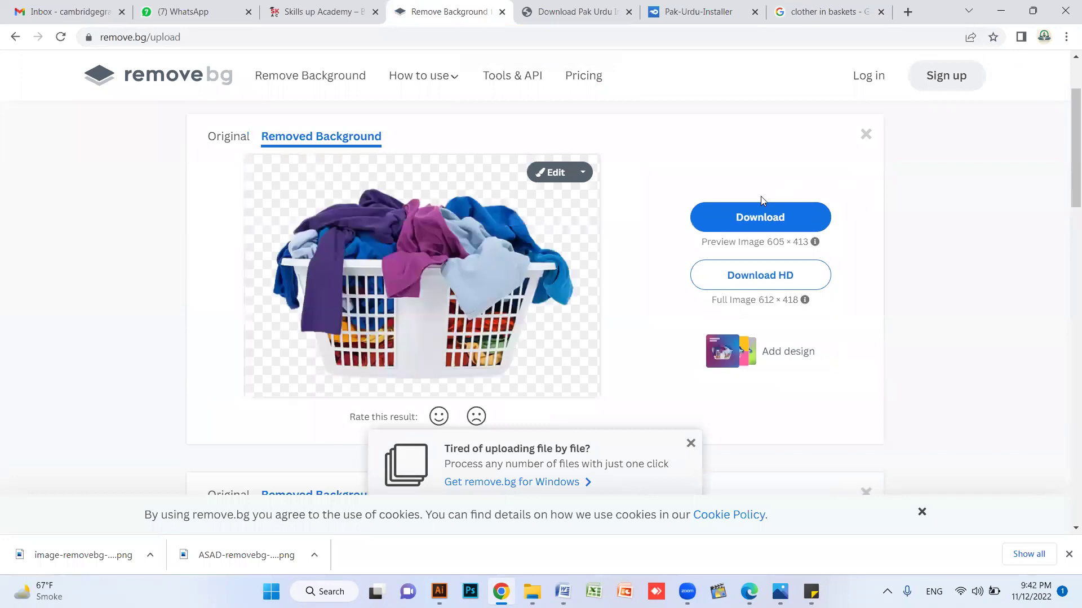
left_click(761, 213)
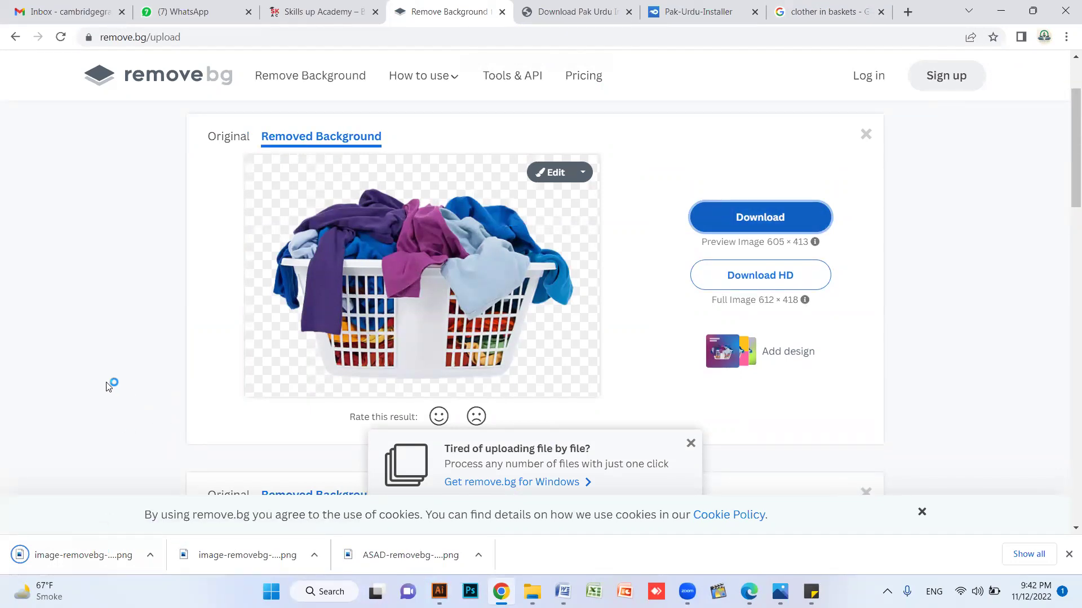
Place the downloaded basket cut-out in the Illustrator post, shrink it and set it on the floor beside the washing machine
left_click_drag(98, 554, 699, 439)
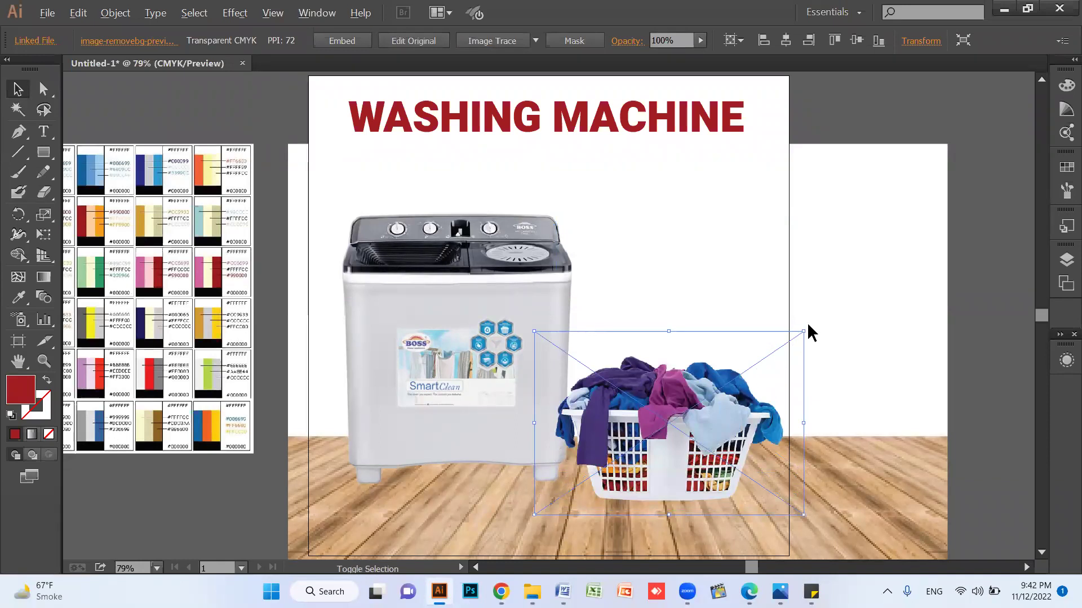
left_click_drag(806, 332, 760, 360)
mouse_move(705, 411)
left_mouse_down()
mouse_move(711, 395)
mouse_move(688, 398)
left_mouse_up()
left_click(785, 248)
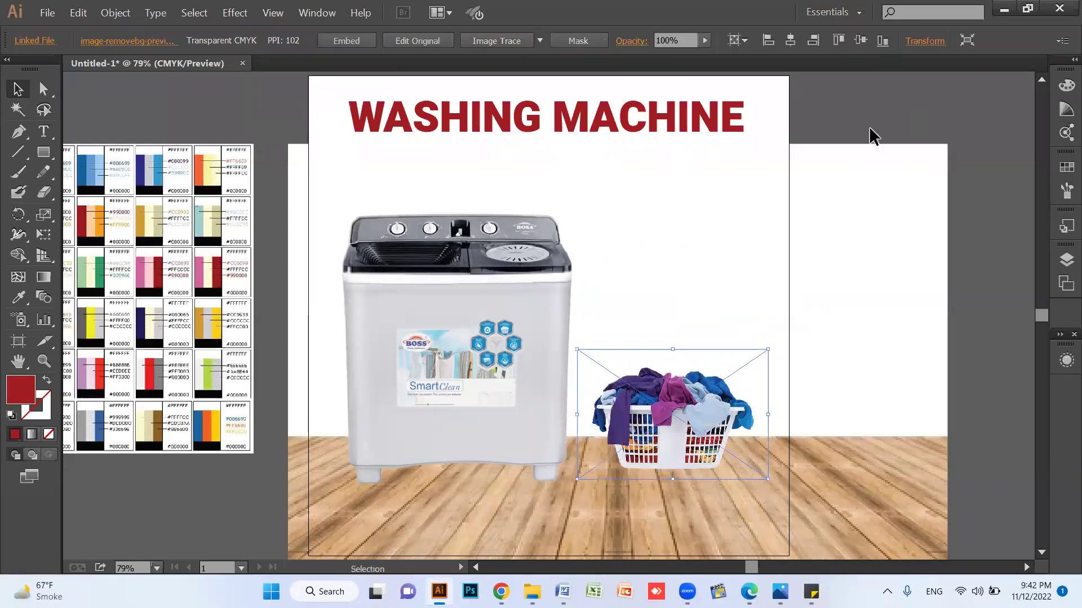
left_click(652, 275)
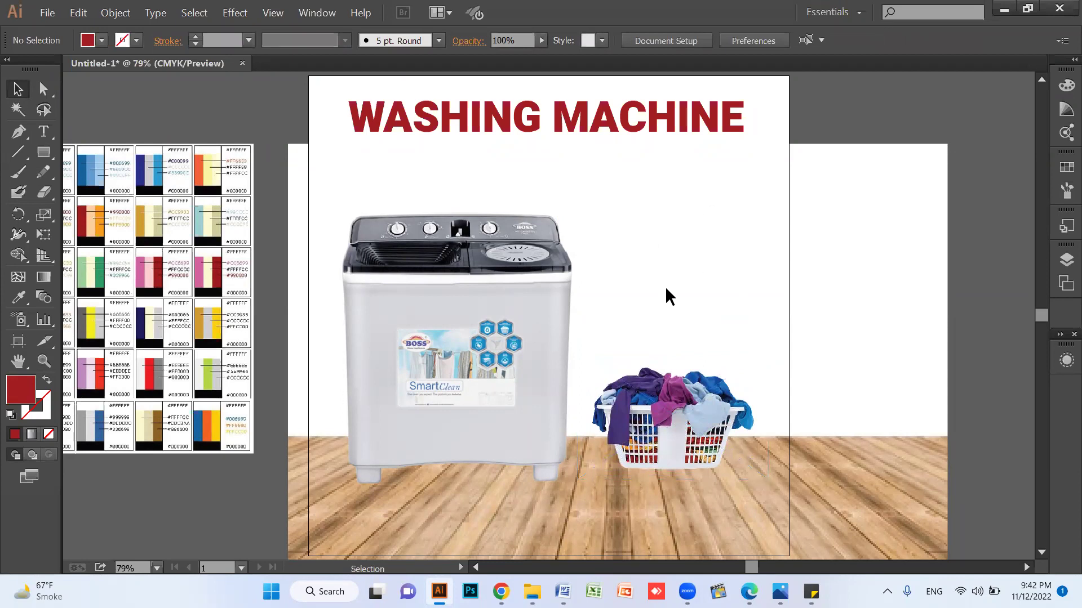
Draw a dark red rectangle above the laundry basket and move it against the washing machine's side
key("t")
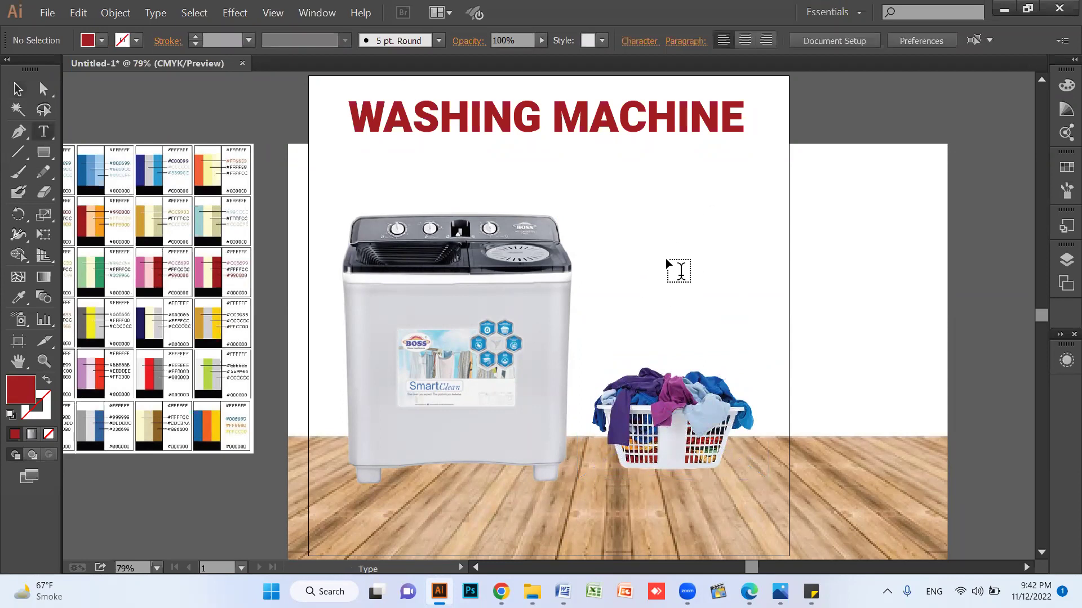
key("m")
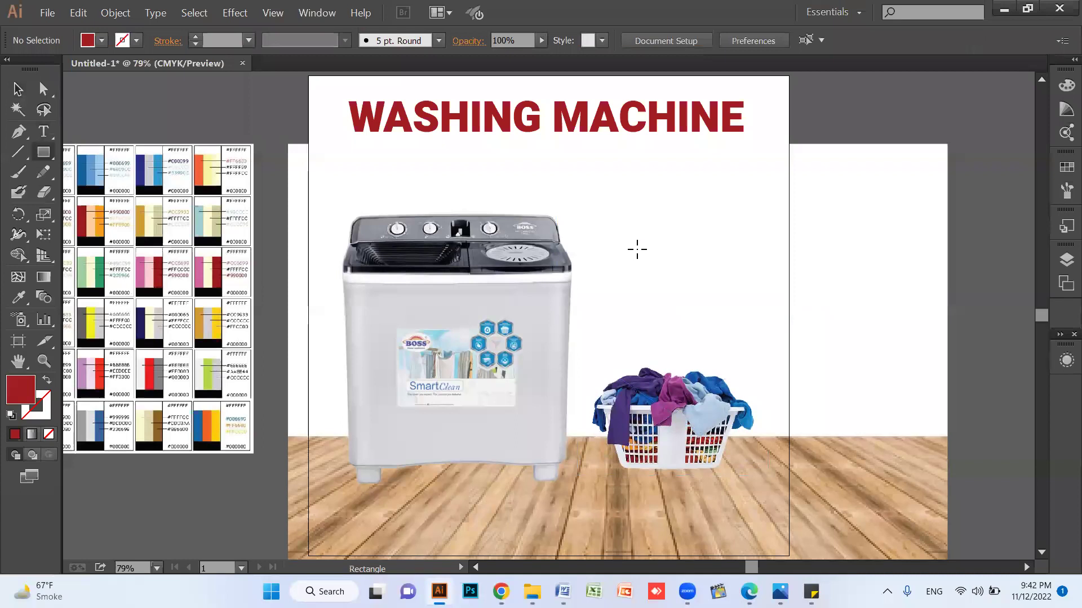
mouse_move(614, 275)
left_mouse_down()
mouse_move(667, 309)
mouse_move(739, 319)
mouse_move(754, 309)
left_mouse_up()
key("v")
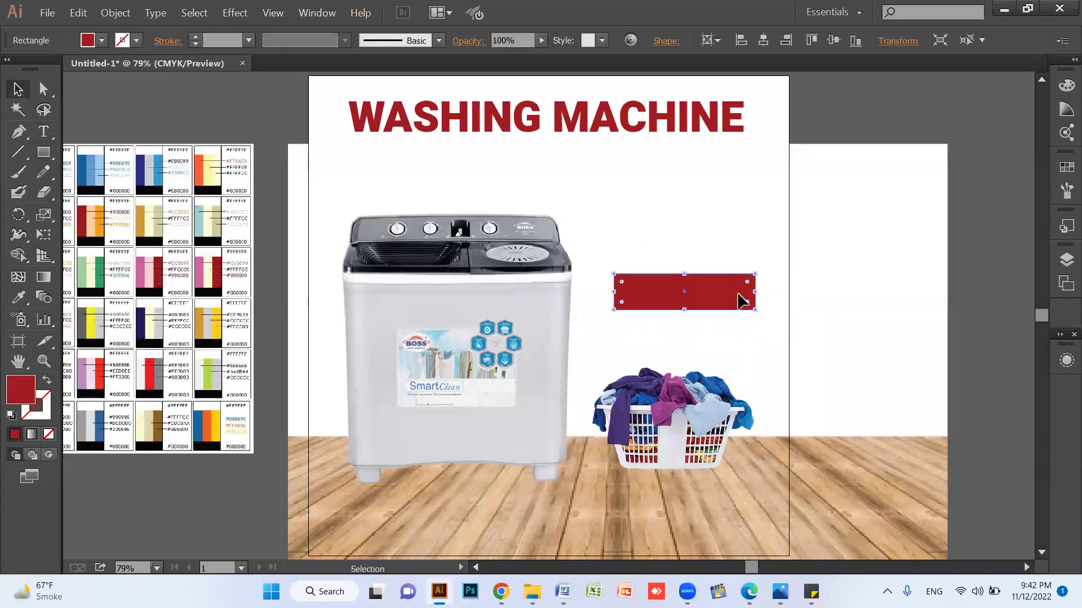
left_click_drag(712, 284, 664, 320)
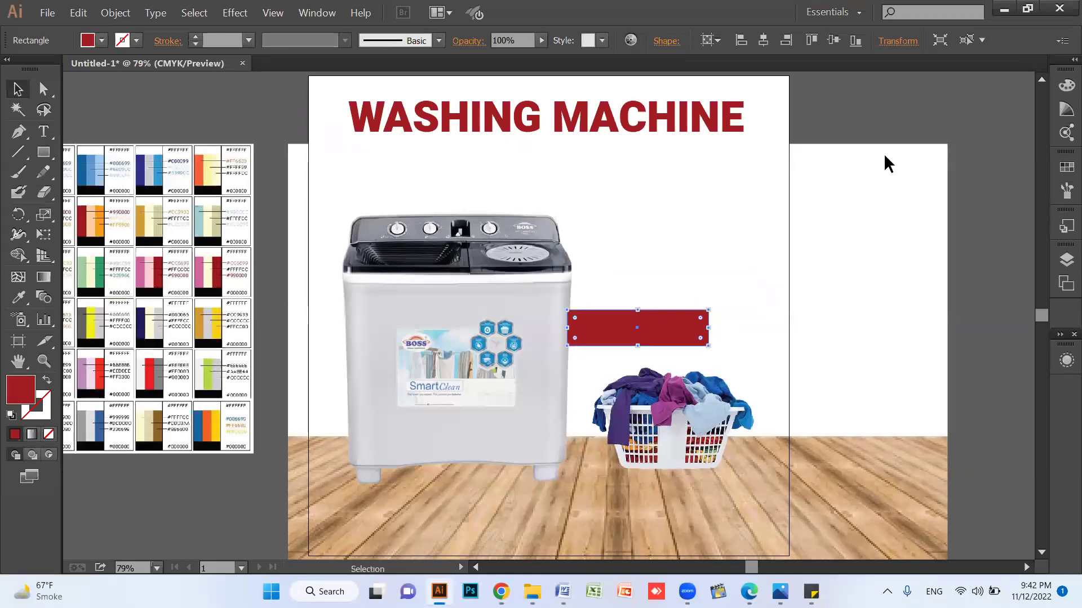
left_click(869, 136)
Add the price text "Rs. 25,000" in the empty area above the red rectangle
key("t")
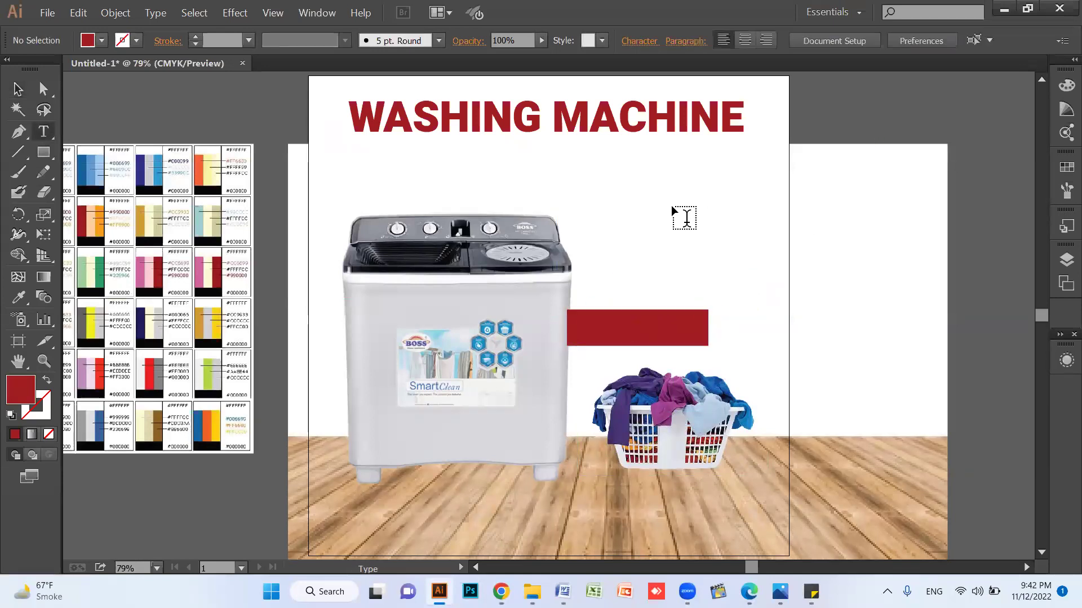
left_click(621, 243)
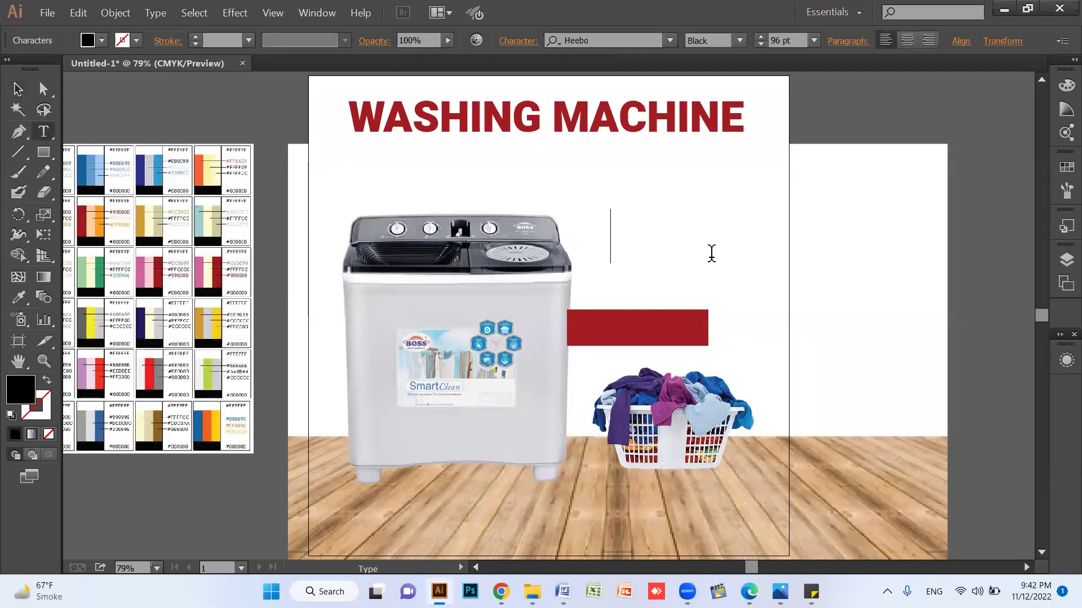
type("Rs. 4")
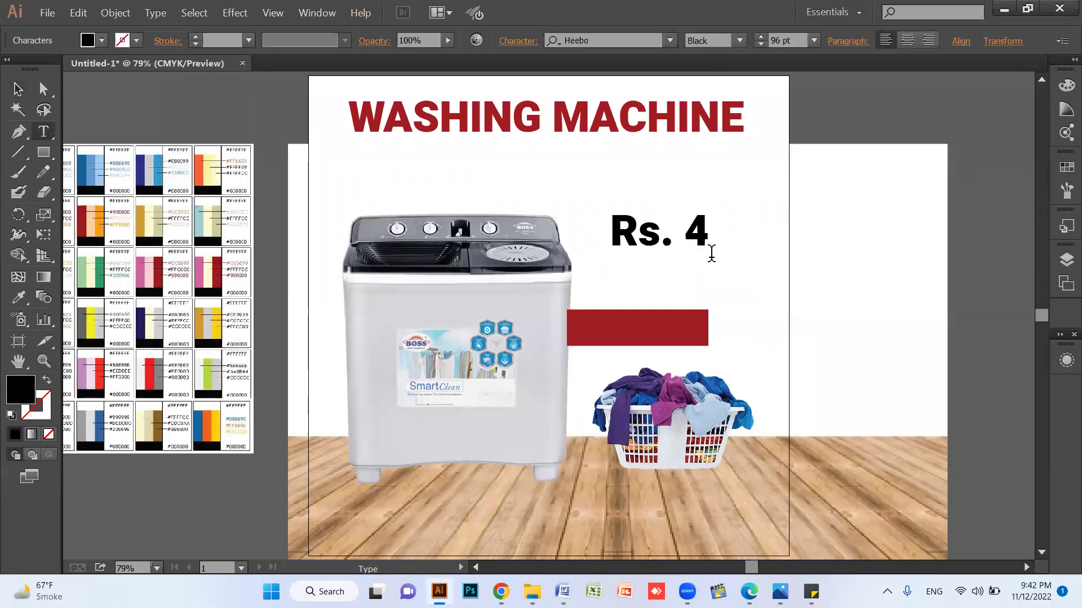
type("5")
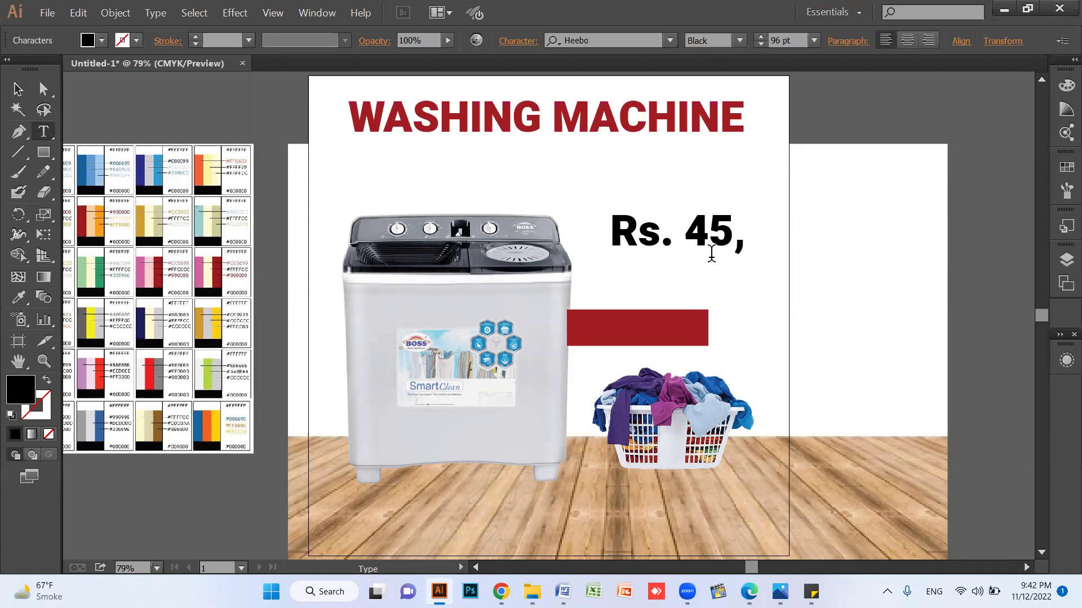
type(",")
key("BackSpace")
key("BackSpace")
key("BackSpace")
type("25")
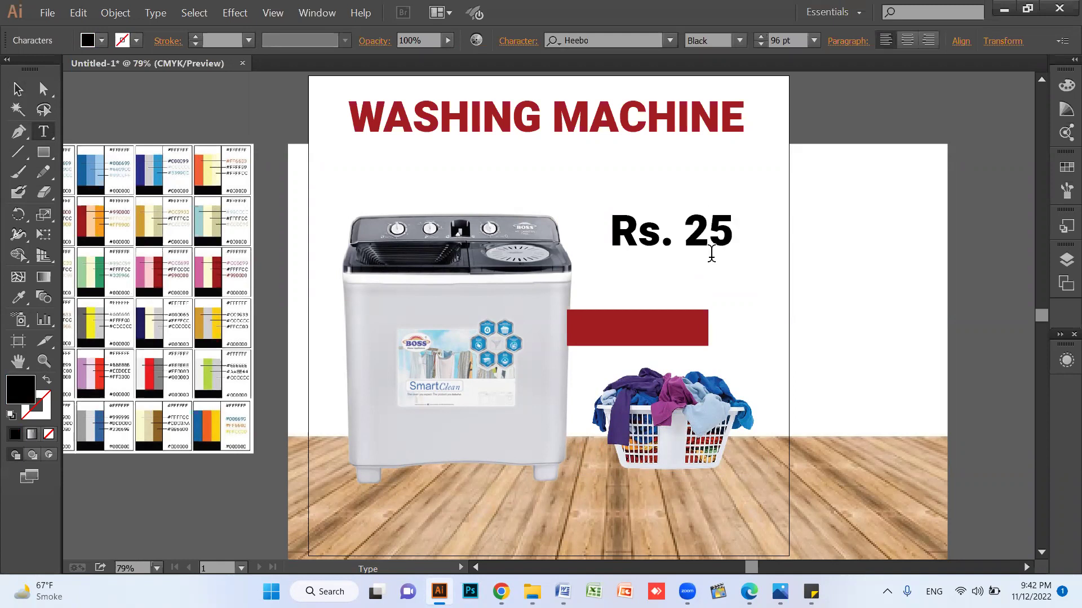
type(",000")
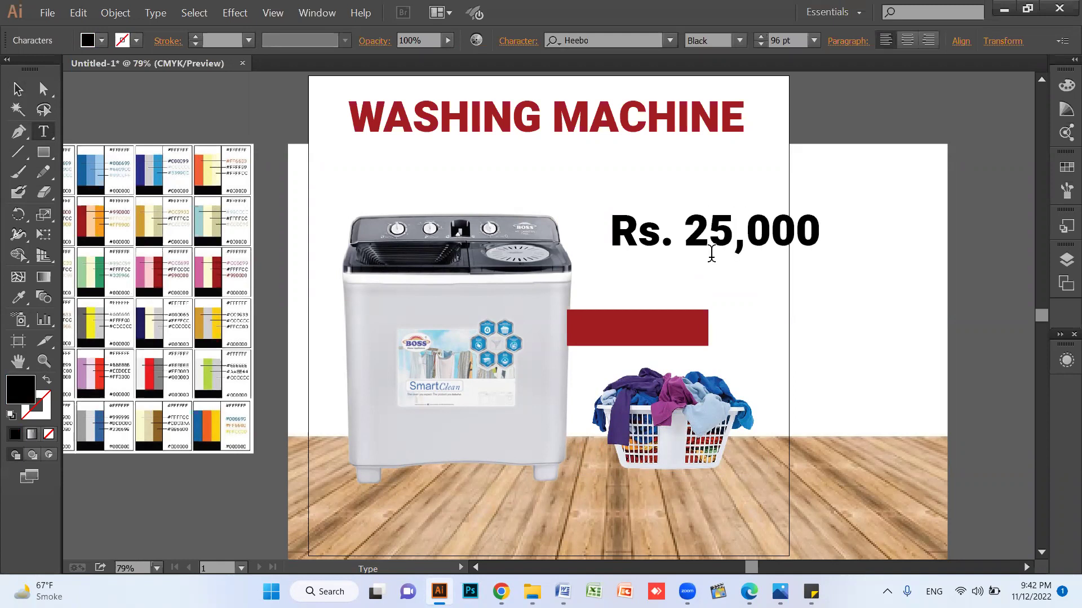
key("Escape")
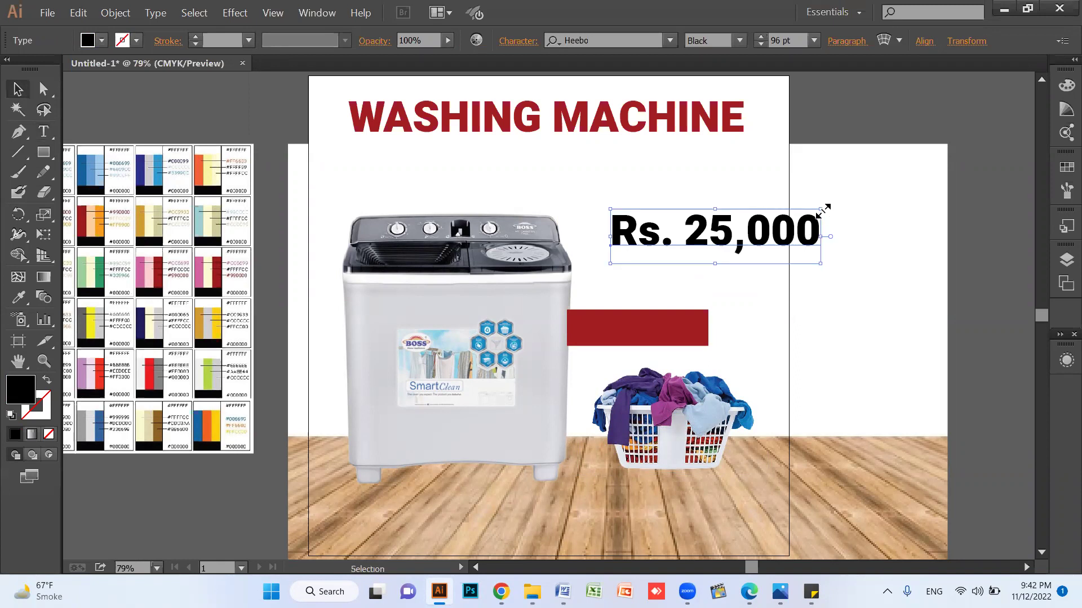
Reduce the price text to 50.6 pt and place it on the red rectangle
left_click_drag(824, 210, 674, 324)
key("ctrl+shift+comma")
key("ctrl+shift+comma")
key("ctrl+shift+comma")
key("ctrl+shift+comma")
key("ctrl+shift+comma")
key("ctrl+shift+comma")
key("ctrl+shift+comma")
Colour the price text white by sampling the background and nudge it to the middle of the red rectangle
key("i")
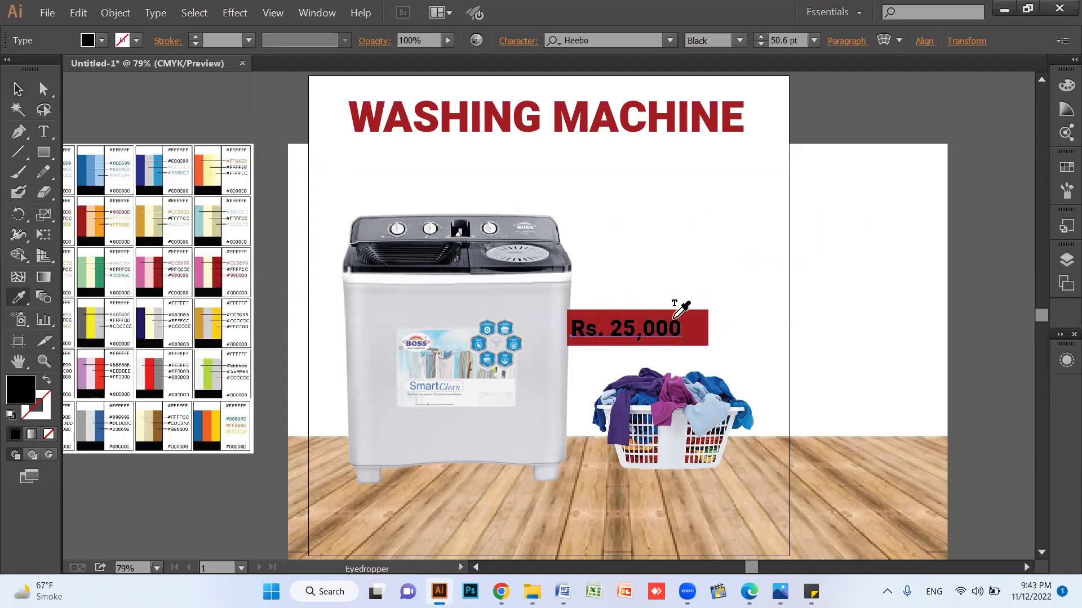
left_click(691, 244)
key("v")
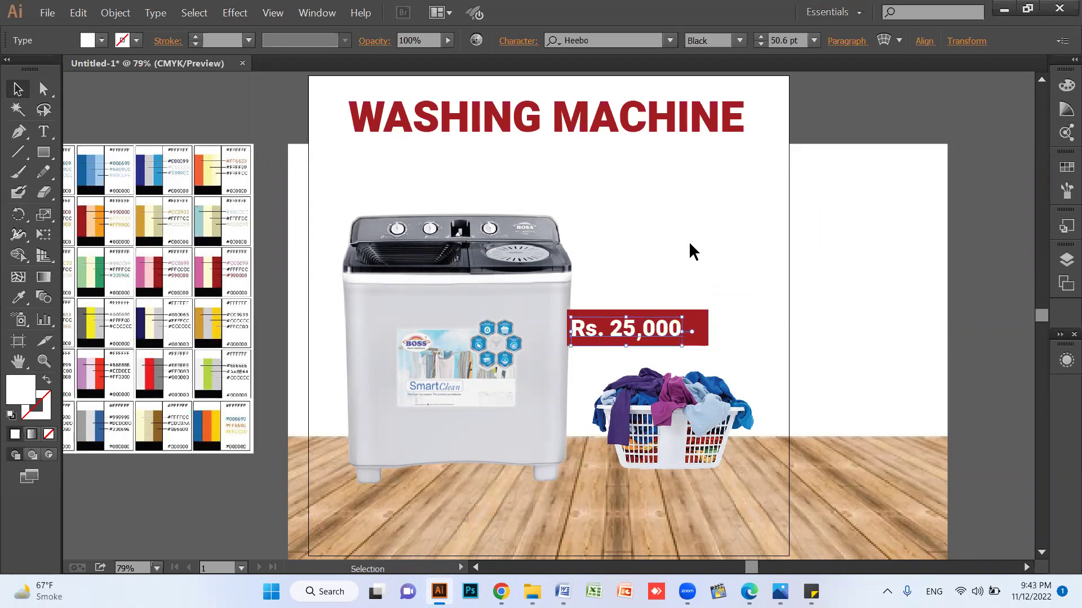
key("Right")
key("Right")
key("Right")
key("Right")
key("Right")
key("Right")
key("Right")
key("Right")
key("Right")
key("Right")
key("Right")
key("Right")
key("Right")
key("Right")
key("Right")
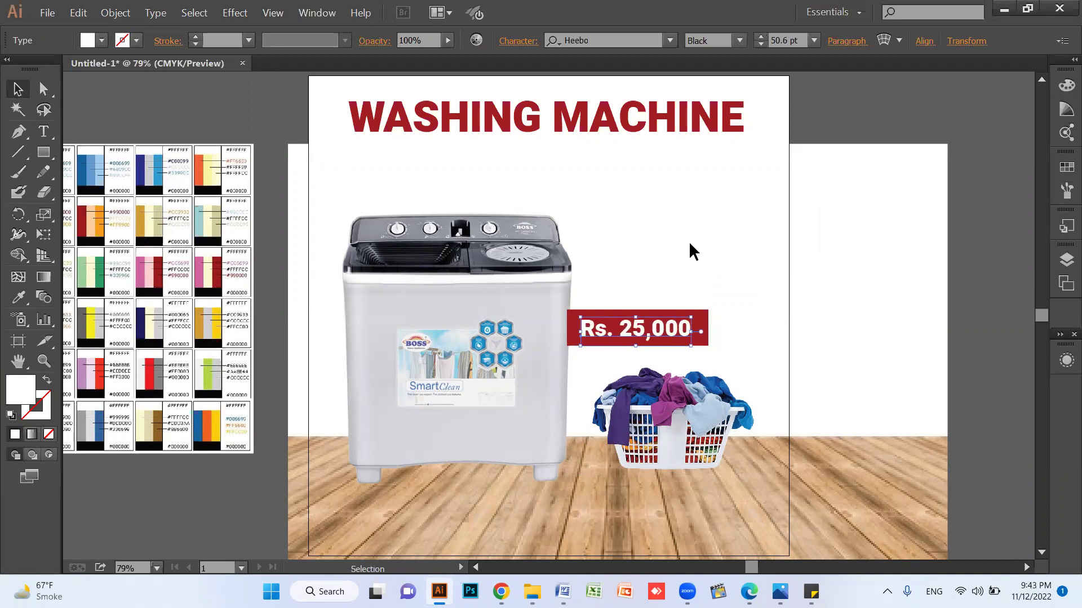
key("Up")
key("Up")
key("Up")
key("Up")
Add the text "Discounted Price" above the red price rectangle
key("t")
left_click(662, 264)
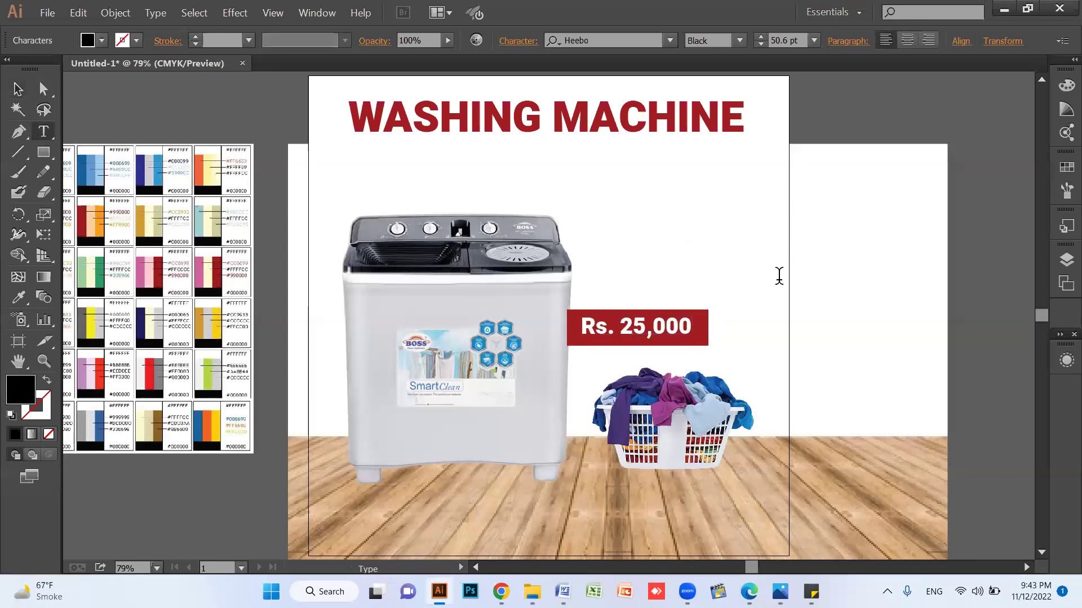
type("Discoun")
type("rice")
key("Escape")
Shrink the "Discounted Price" text and set it just above the red rectangle, aligned with the start of the price
left_click_drag(811, 262, 726, 302)
key("ctrl+shift+comma")
key("ctrl+shift+comma")
key("ctrl+shift+comma")
key("ctrl+shift+comma")
key("ctrl+shift+comma")
key("ctrl+shift+comma")
key("ctrl+shift+comma")
key("ctrl+shift+comma")
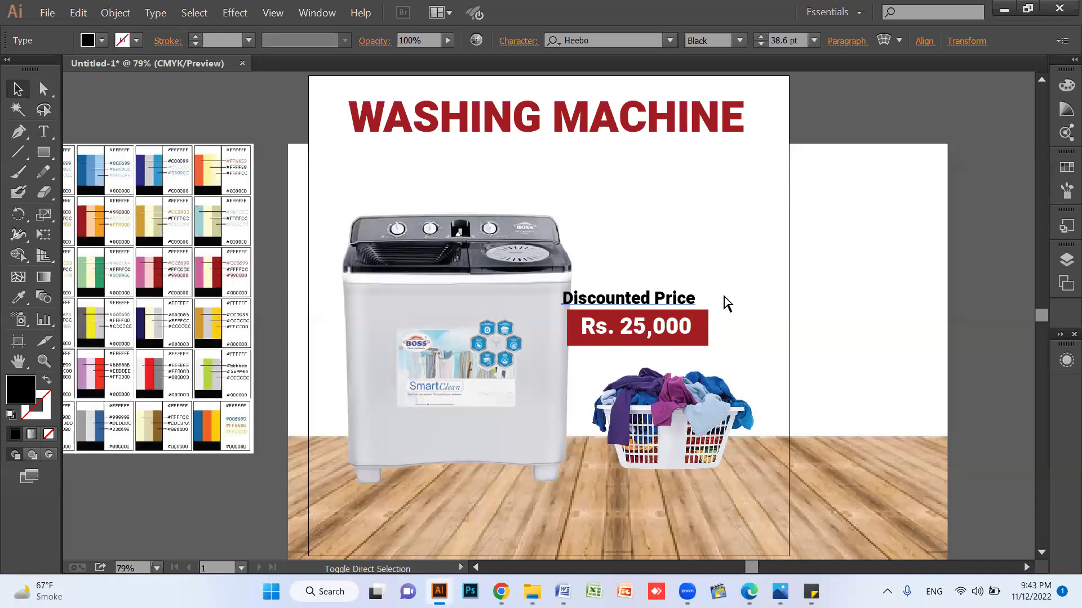
left_click_drag(607, 307, 626, 307)
left_click(670, 275)
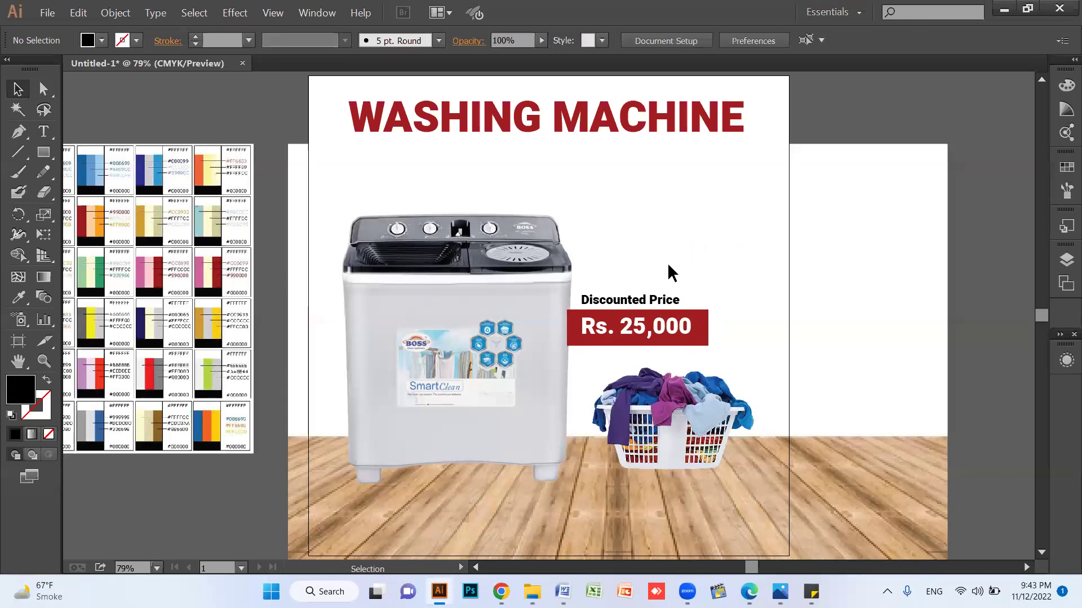
Draw a thin rectangle across the artboard's full width, over the floor near the bottom edge
key("ctrl+minus")
key("ctrl+minus")
key("m")
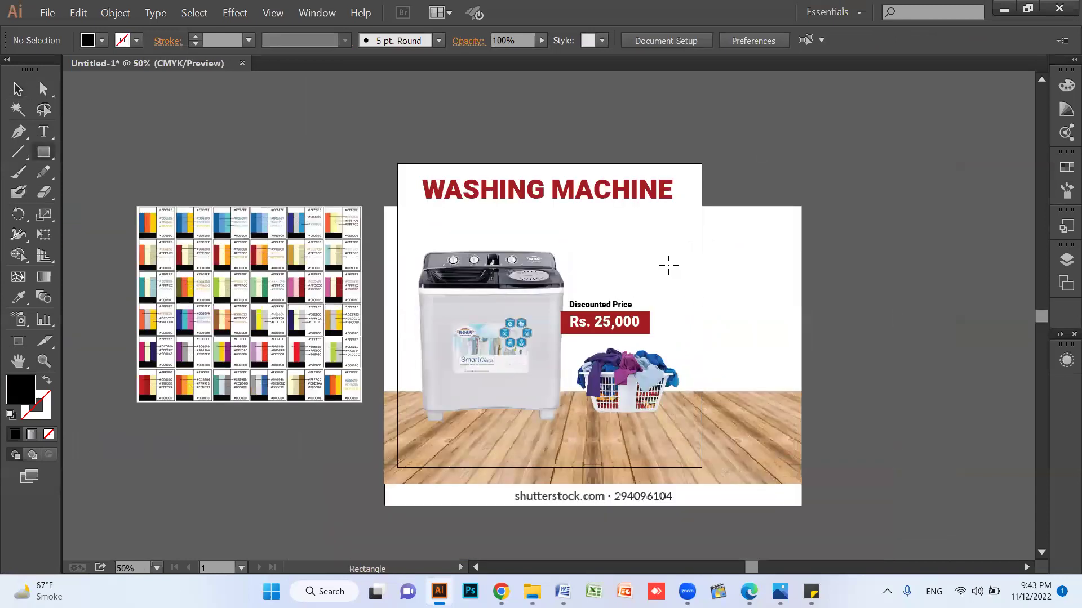
left_click_drag(394, 445, 722, 457)
key("v")
Fill the bottom bar with the price rectangle's dark red and make the bar slightly taller
key("i")
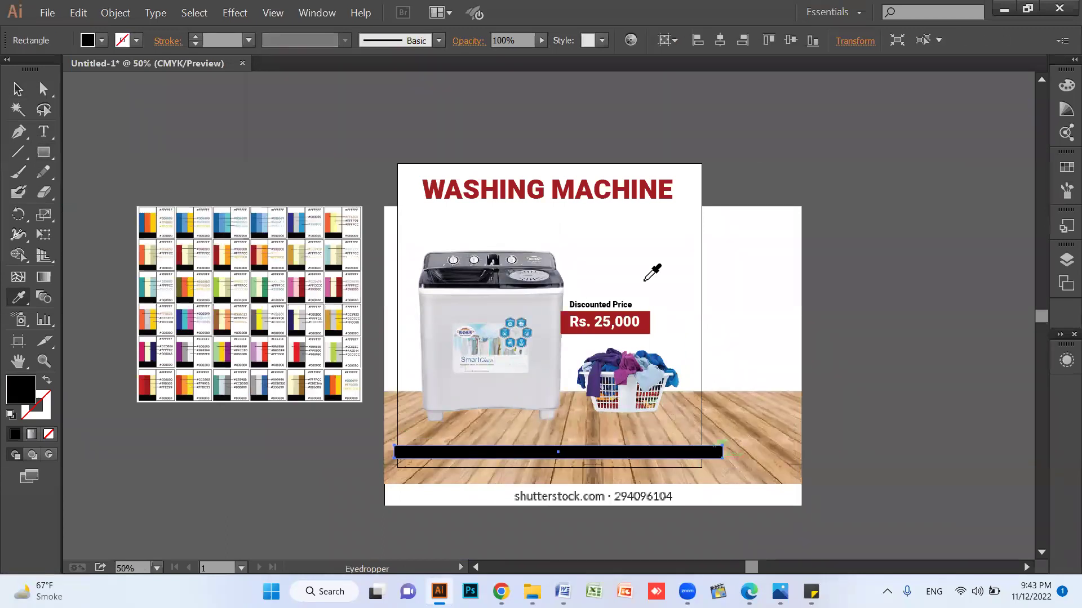
left_click(651, 315)
key("v")
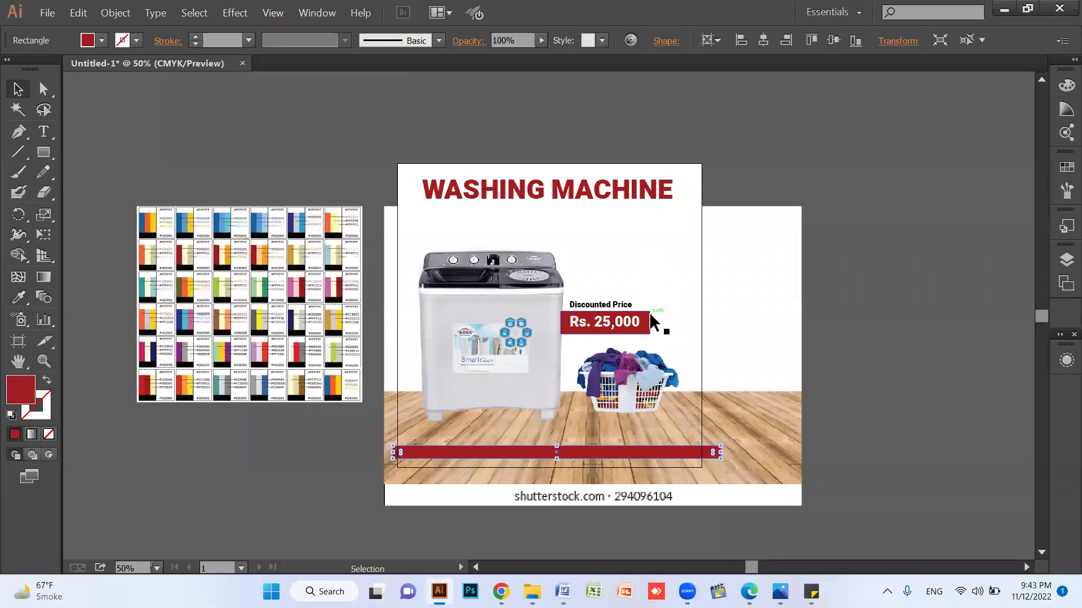
left_click_drag(559, 461, 556, 466)
left_click(725, 164)
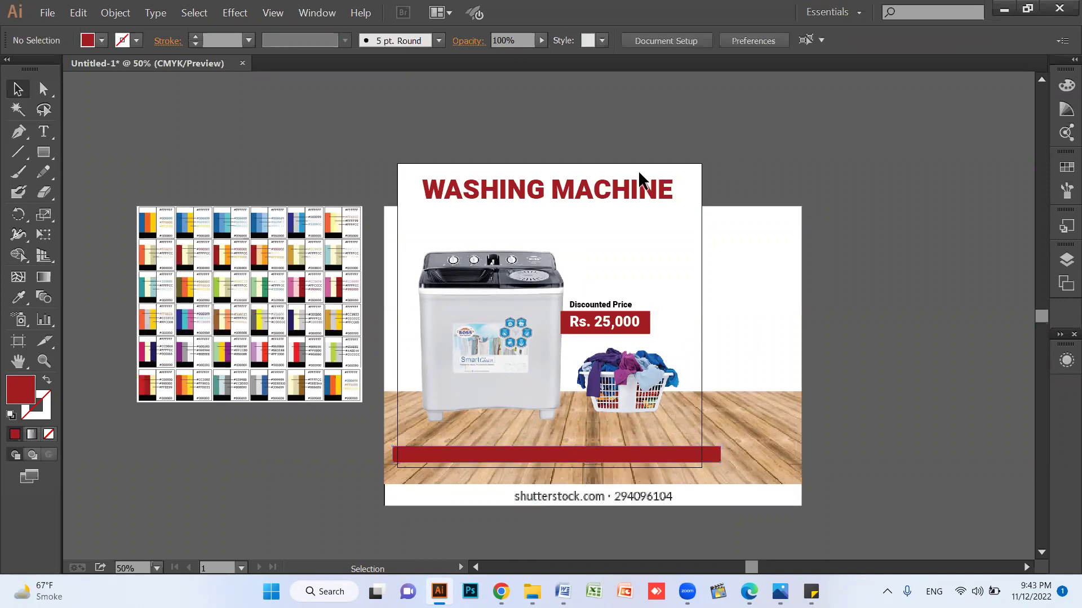
Move the "WASHING MACHINE" heading down slightly, closer to the washing machine
left_click_drag(638, 188, 639, 206)
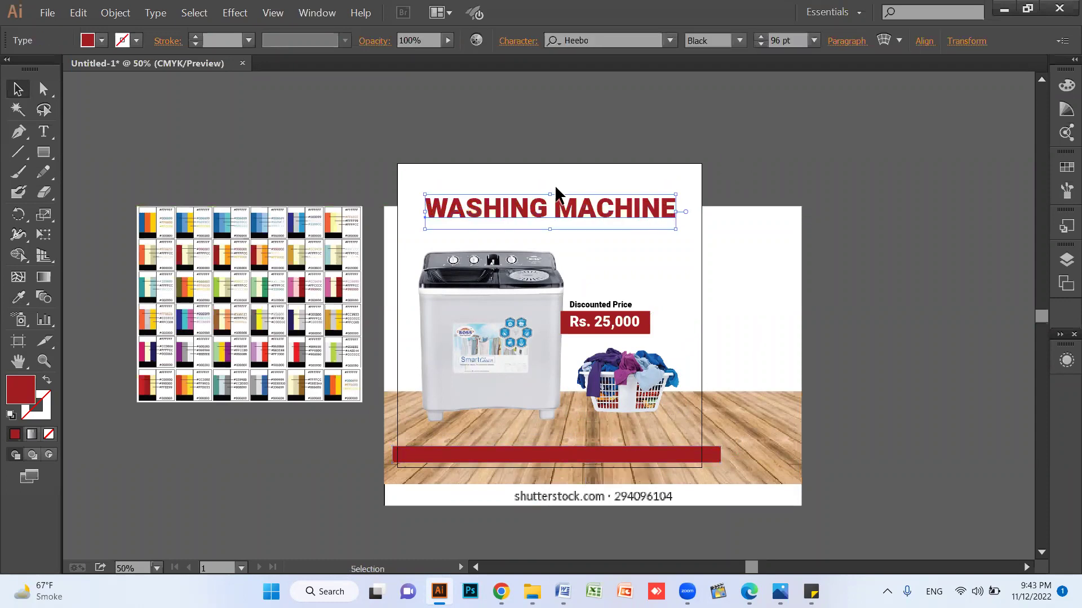
left_click(746, 167)
left_click(577, 211)
left_click(575, 138)
Start a JPEG export of the advertisement to the Desktop, named machine, using all artboards
left_click(48, 15)
left_click(76, 268)
left_click(201, 284)
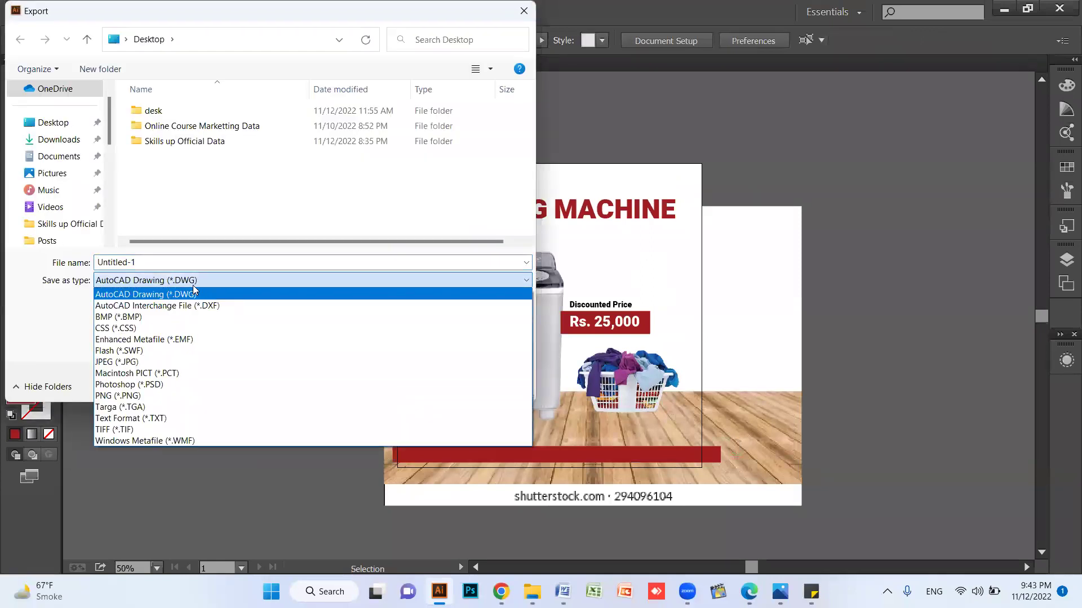
left_click(166, 363)
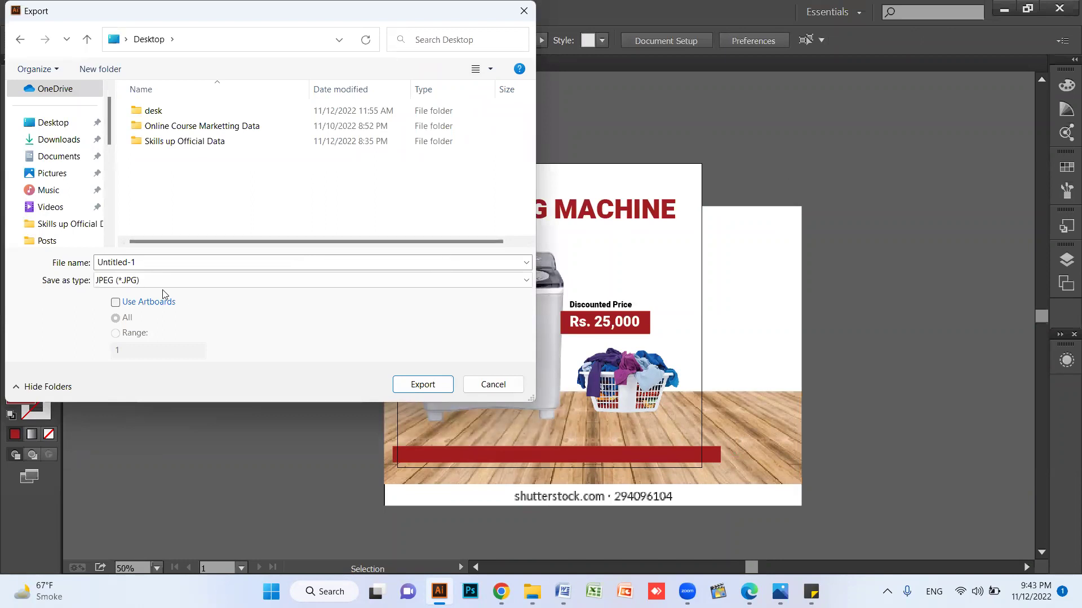
left_click(116, 305)
left_click(67, 122)
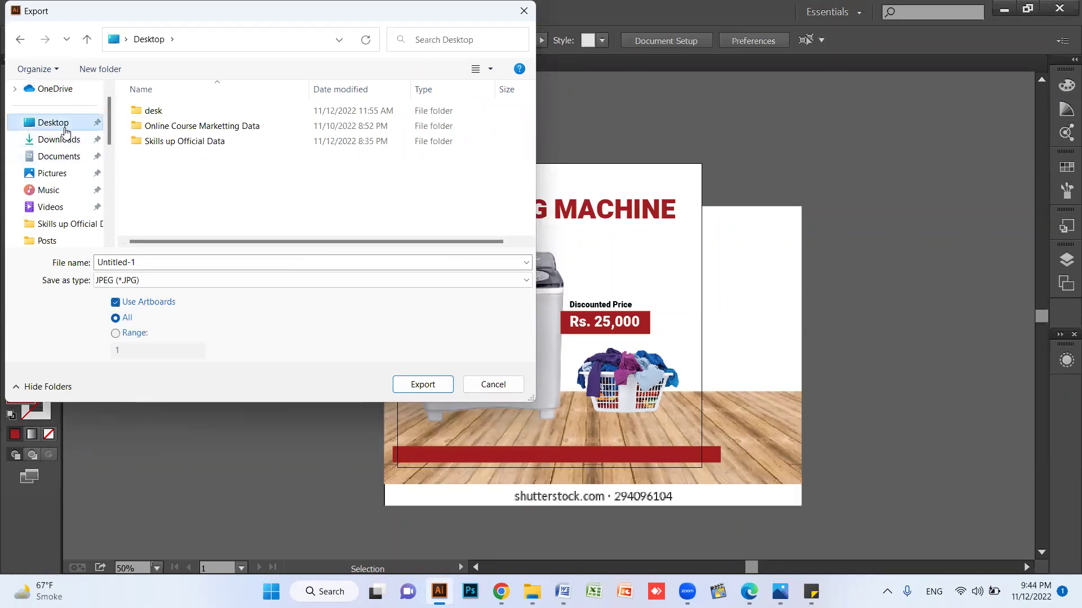
left_click(177, 262)
type("machine")
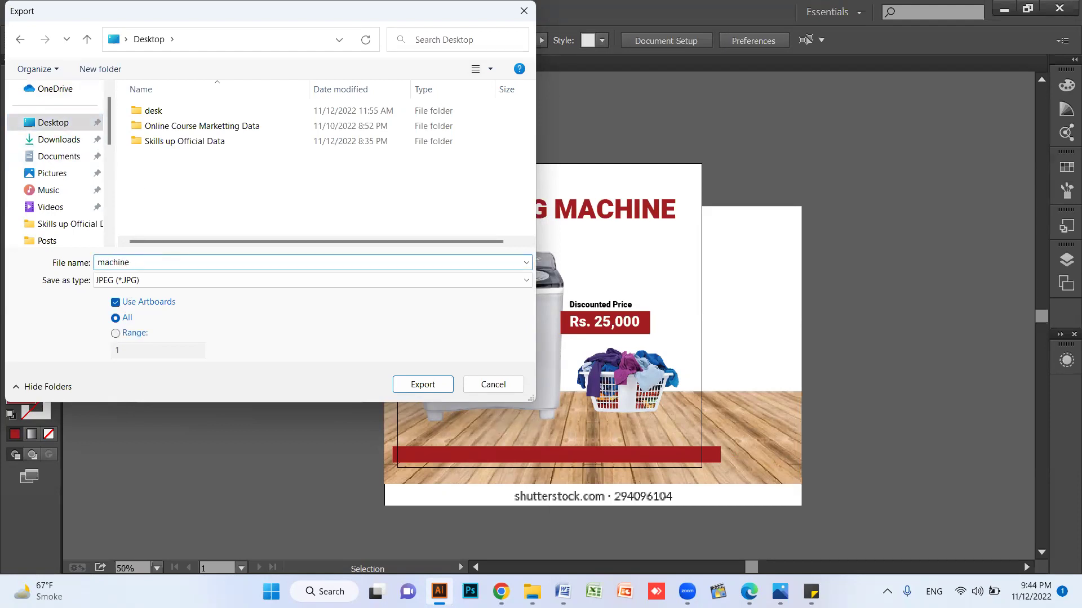
key("Return")
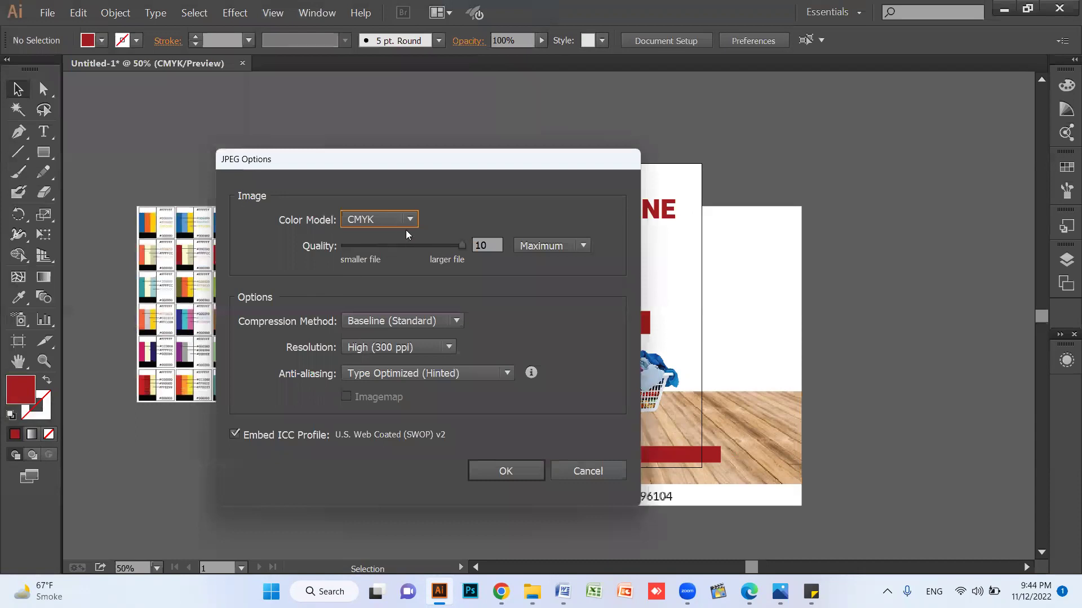
Set the JPEG color model to RGB and complete the export
left_click(404, 219)
left_click(392, 241)
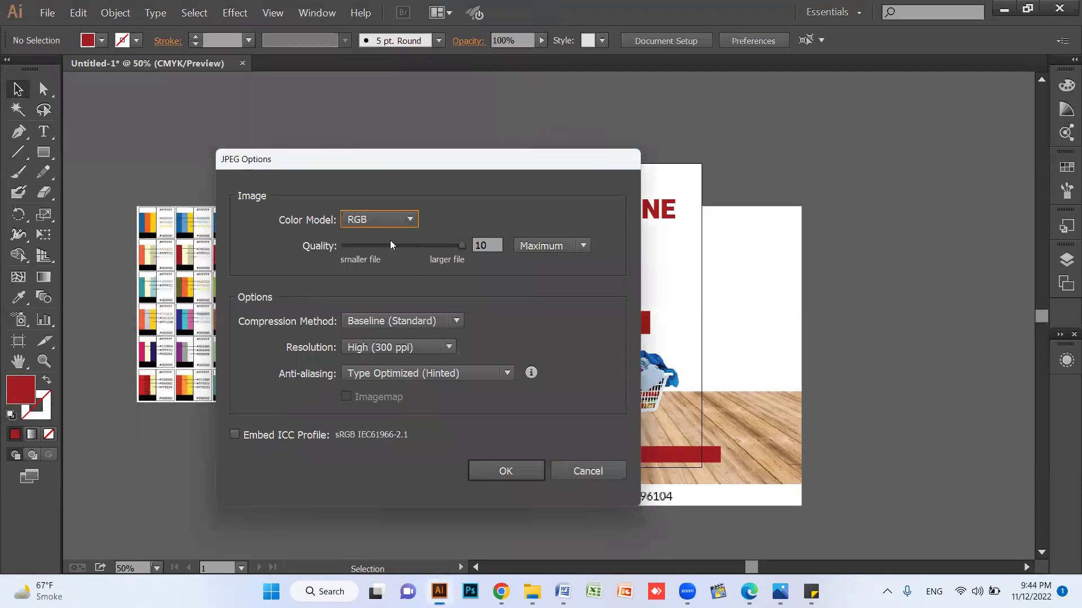
left_click(507, 473)
Show the desktop, open the exported machine-01 image to check the finished advertisement, and close it
key("super+d")
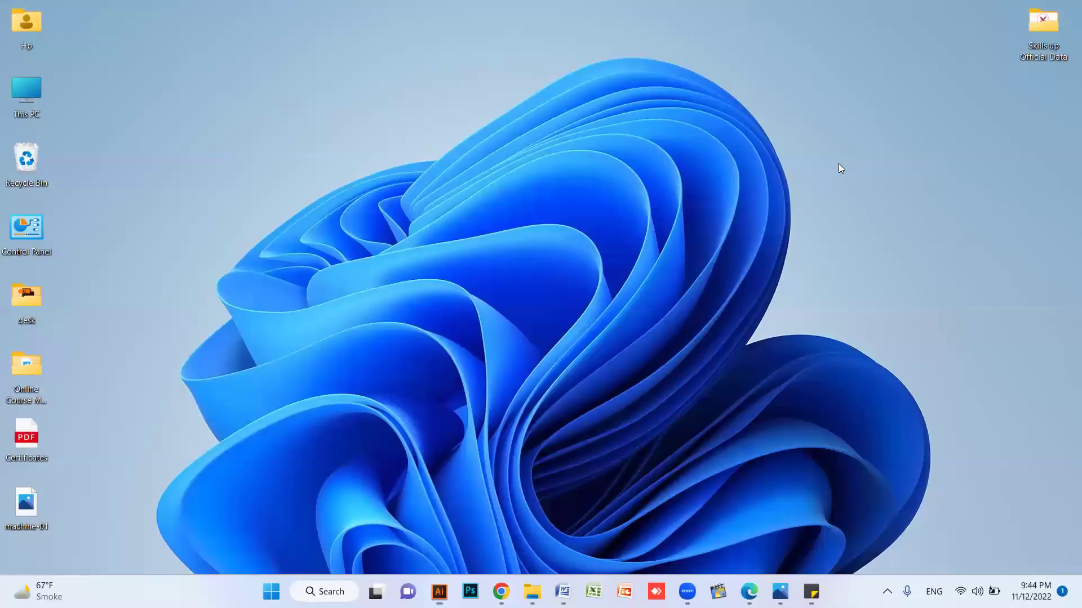
double_click(27, 504)
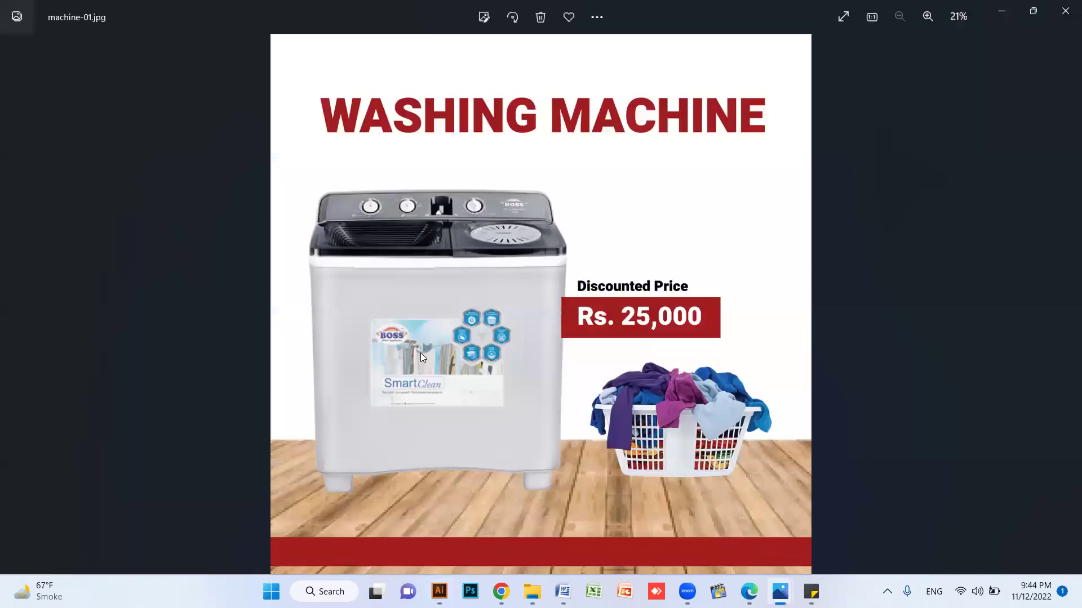
left_click(1065, 8)
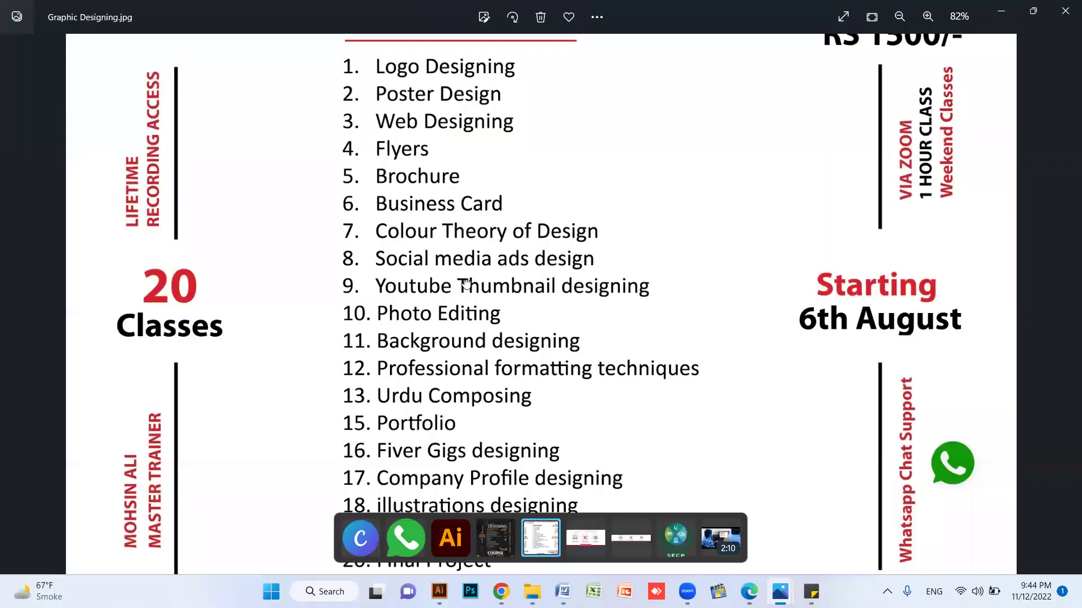
left_click_drag(467, 267, 467, 239)
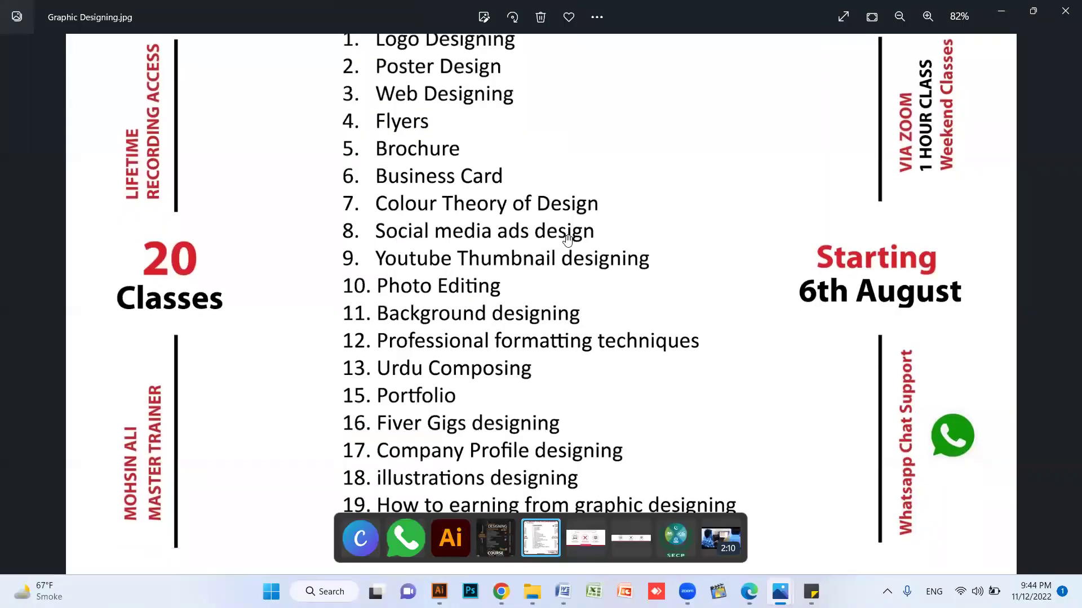